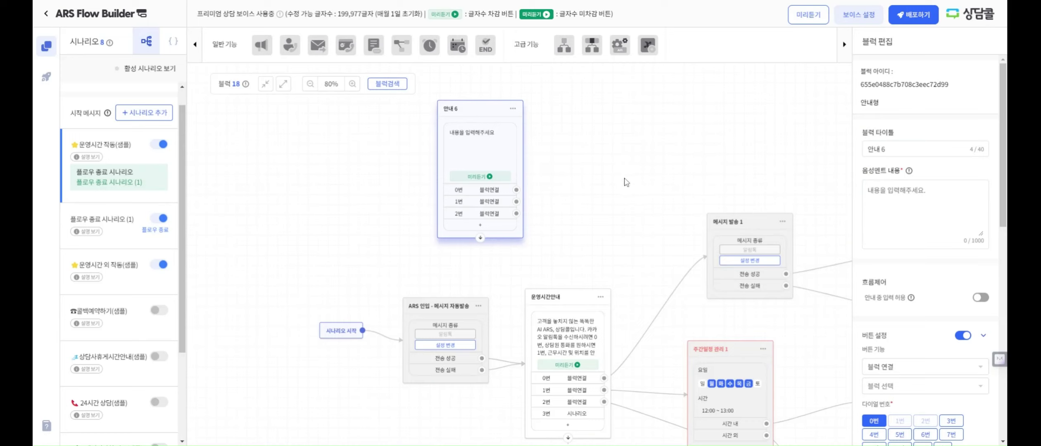
Nudge 안내 6, toggle its 버튼 설정 off and back on, and link its bottom to 운영시간안내
{"action": "left_click_drag", "start_coordinate": [484, 119], "coordinate": [477, 108]}
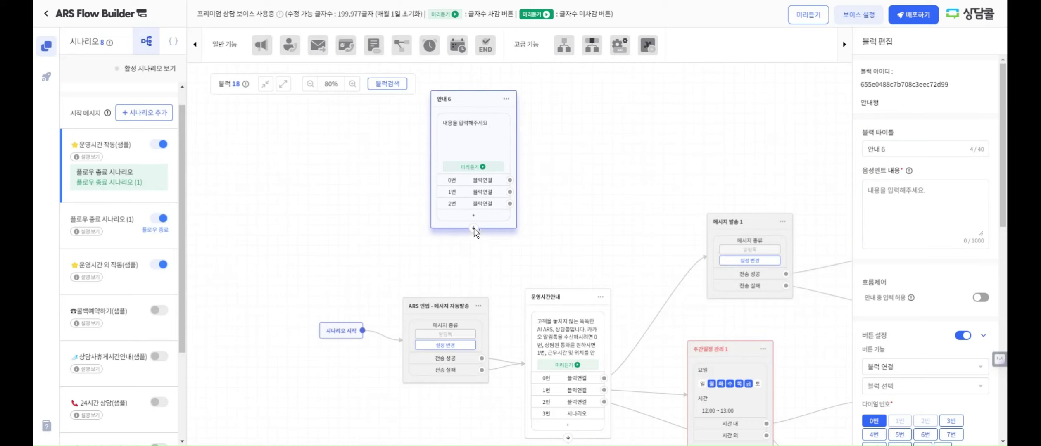
{"action": "left_click_drag", "start_coordinate": [523, 259], "coordinate": [522, 222]}
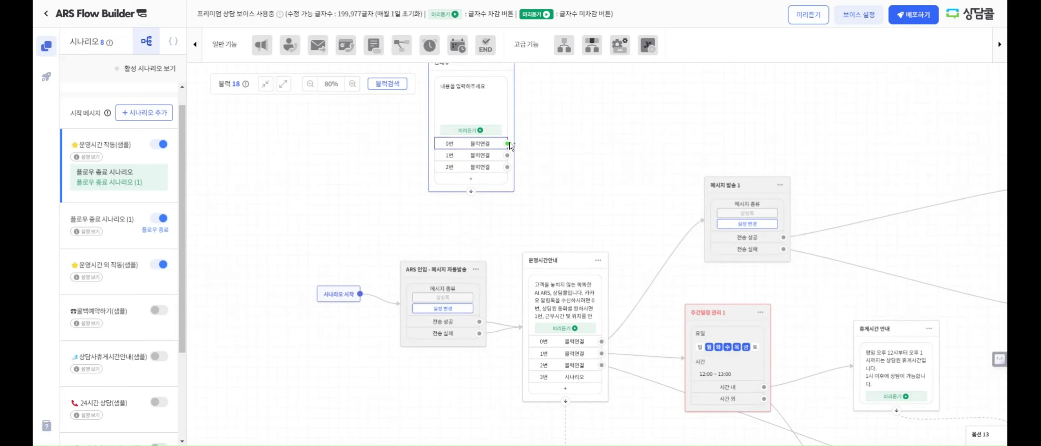
{"action": "left_click", "coordinate": [511, 145]}
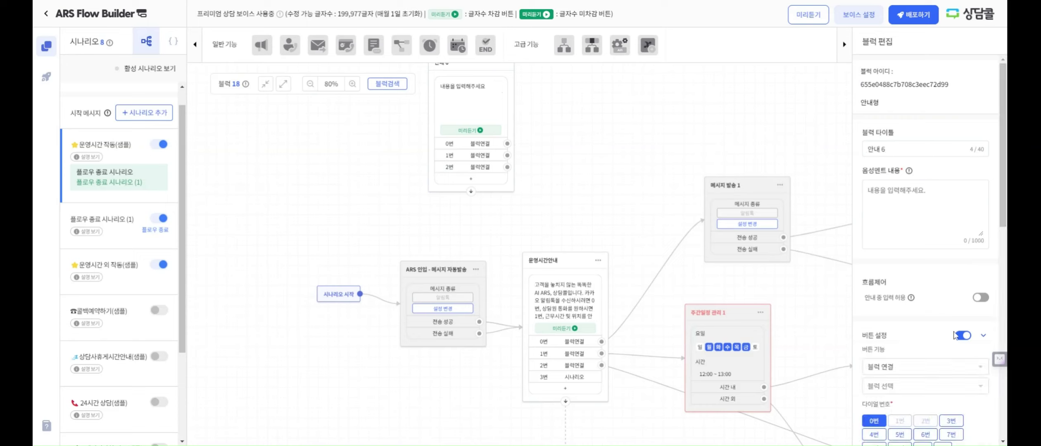
{"action": "left_click", "coordinate": [955, 334]}
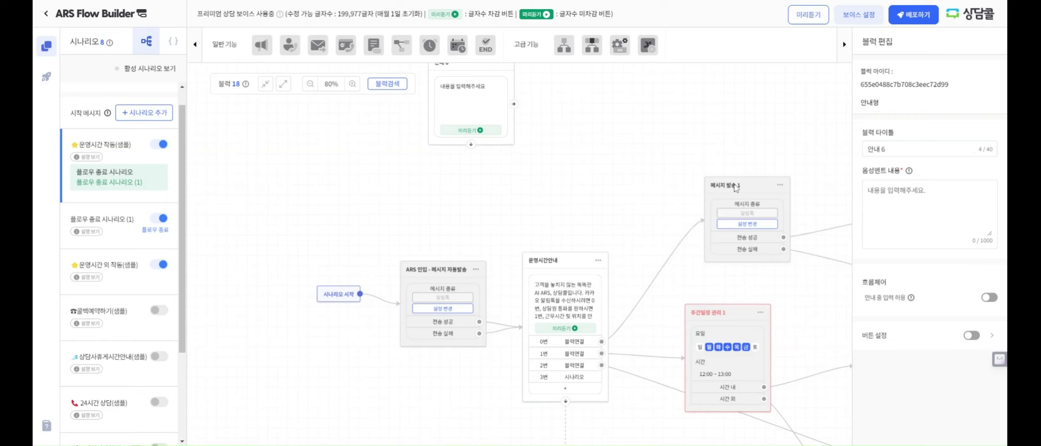
{"action": "left_click", "coordinate": [971, 336]}
{"action": "left_click_drag", "start_coordinate": [470, 191], "coordinate": [536, 249]}
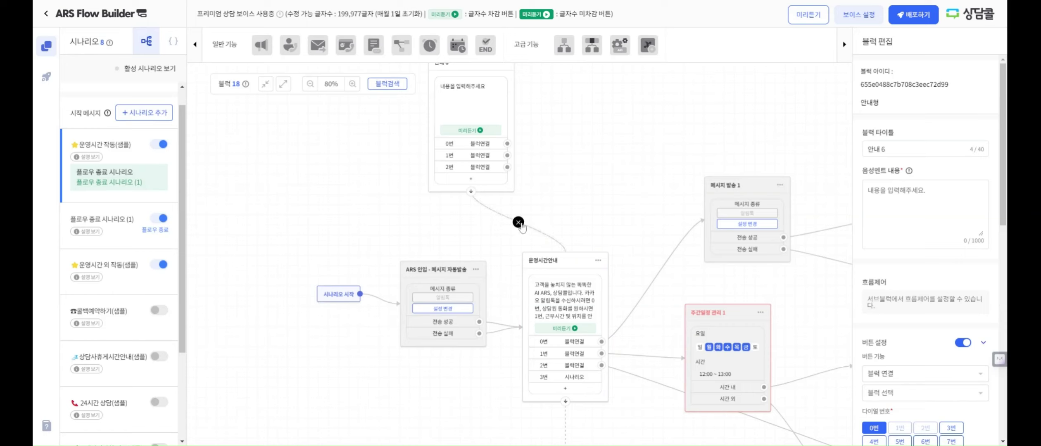
Replace 안내 6's dashed link to 운영시간안내 with a 0번 button link to 메시지 발송 1
{"action": "left_click", "coordinate": [520, 225]}
{"action": "left_click_drag", "start_coordinate": [508, 144], "coordinate": [712, 223]}
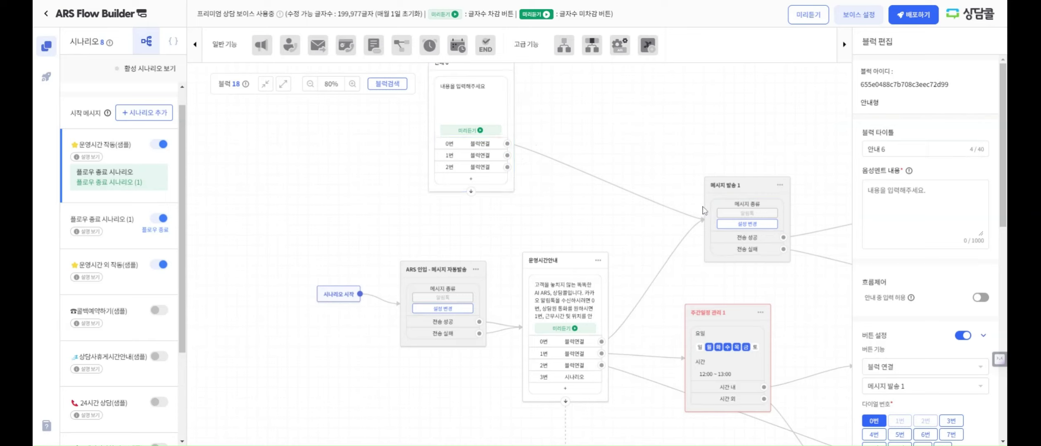
{"action": "left_click", "coordinate": [493, 144]}
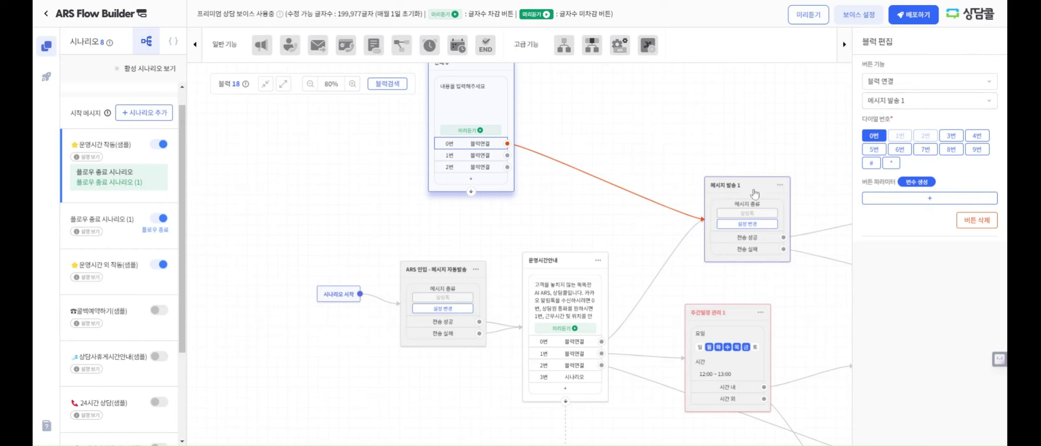
{"action": "left_click", "coordinate": [708, 198]}
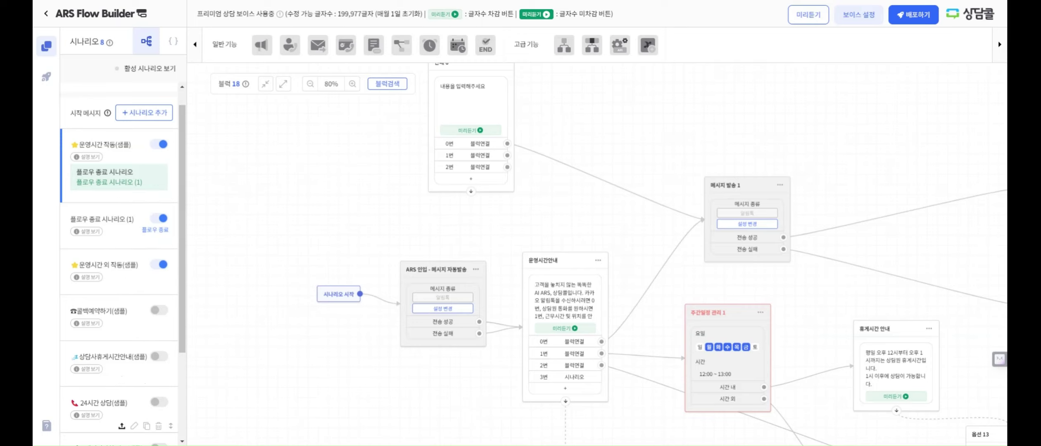
Browse the 콜백예약하기 and 운영시간 외 작동(샘플) flows, then settle on 운영시간 작동(샘플)
{"action": "left_click", "coordinate": [106, 310]}
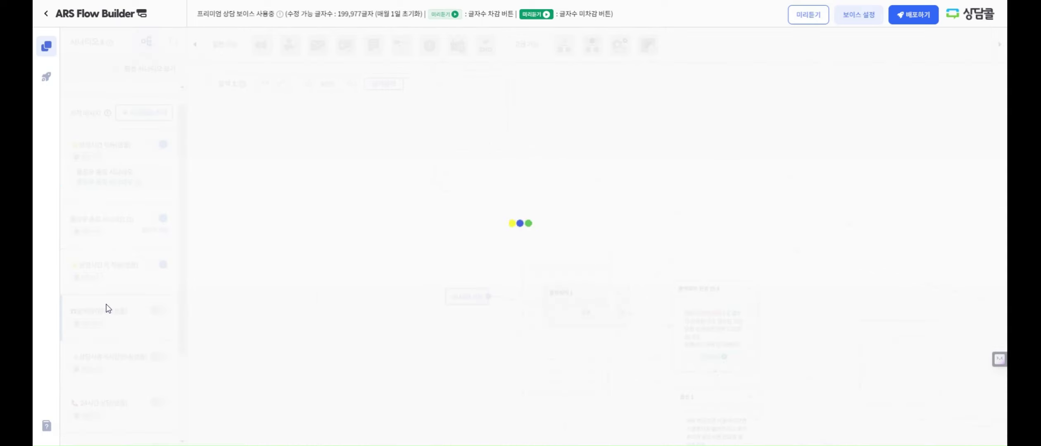
{"action": "left_click", "coordinate": [111, 270]}
{"action": "left_click", "coordinate": [119, 148]}
{"action": "left_click_drag", "start_coordinate": [319, 204], "coordinate": [279, 271]}
{"action": "left_click_drag", "start_coordinate": [398, 124], "coordinate": [389, 217]}
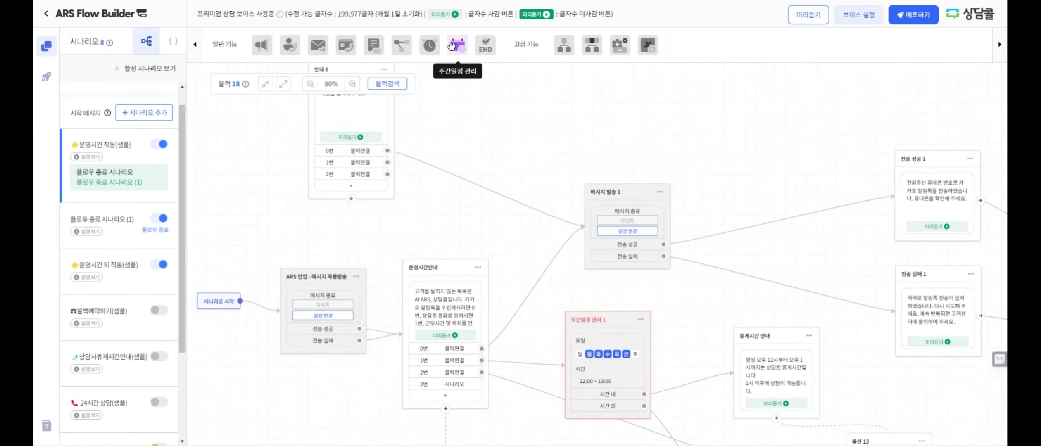
Add and position a 주간일정 관리 1 block, then switch to 플로우 종료 시나리오 (1)
{"action": "left_click", "coordinate": [453, 49]}
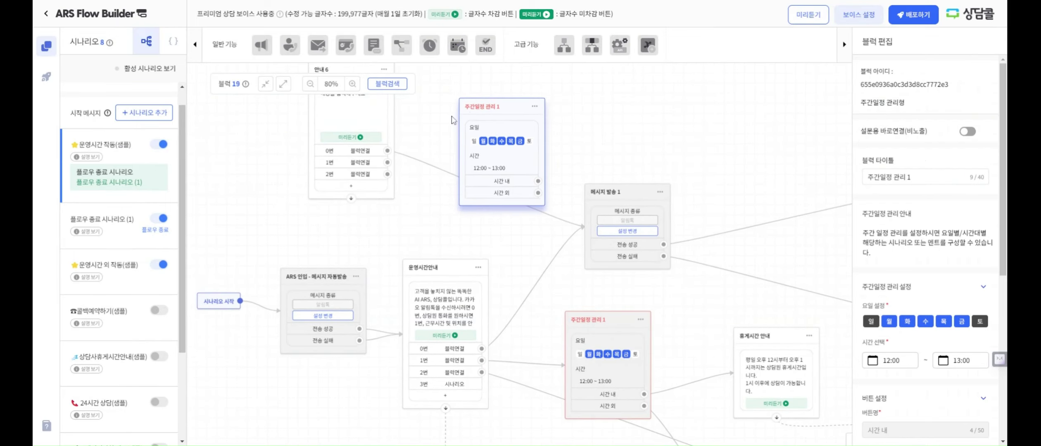
{"action": "left_click_drag", "start_coordinate": [413, 214], "coordinate": [406, 203]}
{"action": "left_click_drag", "start_coordinate": [496, 100], "coordinate": [487, 118]}
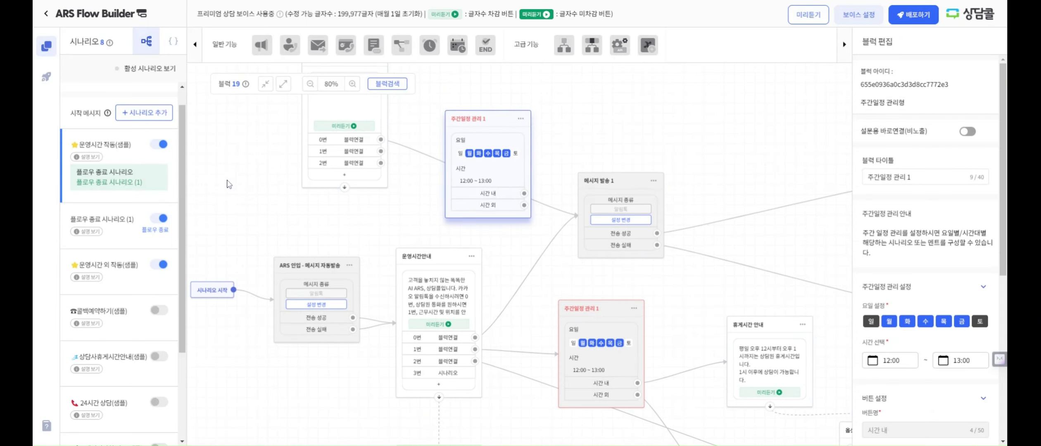
{"action": "left_click", "coordinate": [111, 221]}
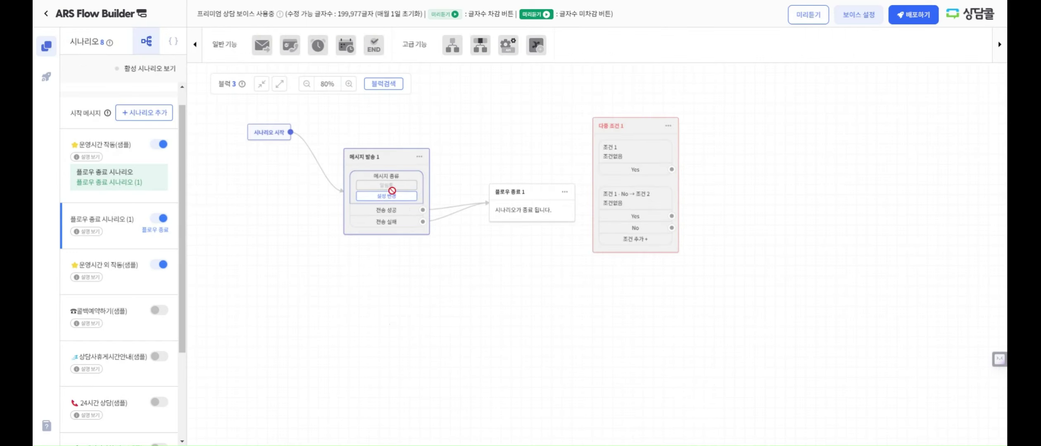
Delete the 다중 조건 1 block and return to the 운영시간 작동(샘플) flow
{"action": "left_click", "coordinate": [613, 130]}
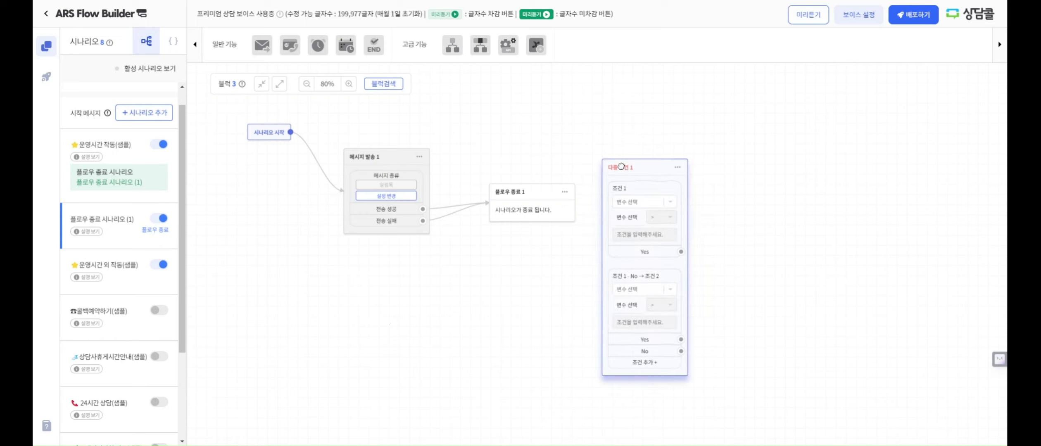
{"action": "left_click", "coordinate": [683, 130]}
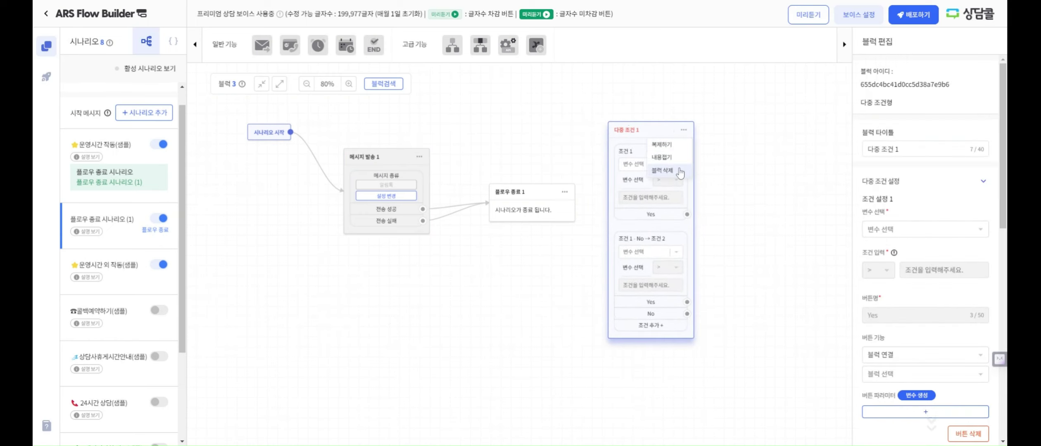
{"action": "left_click", "coordinate": [660, 172]}
{"action": "left_click", "coordinate": [505, 273]}
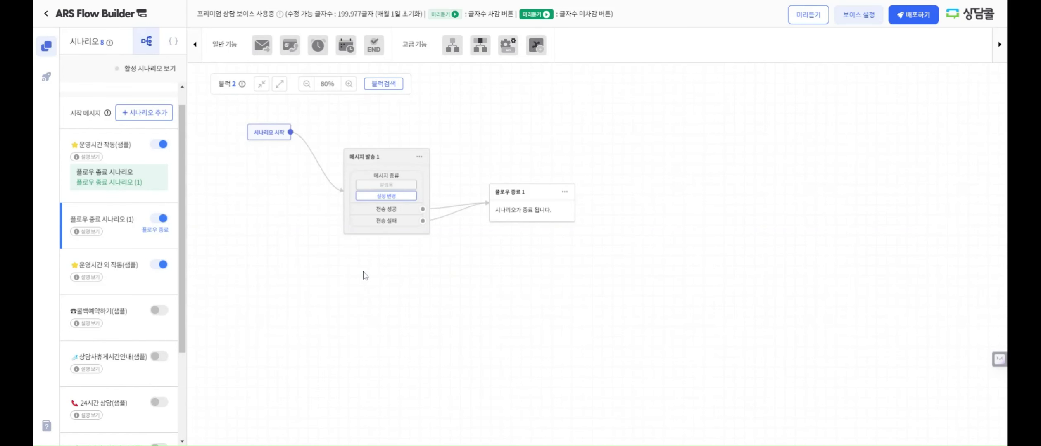
{"action": "mouse_move", "coordinate": [145, 234]}
{"action": "left_click", "coordinate": [139, 153]}
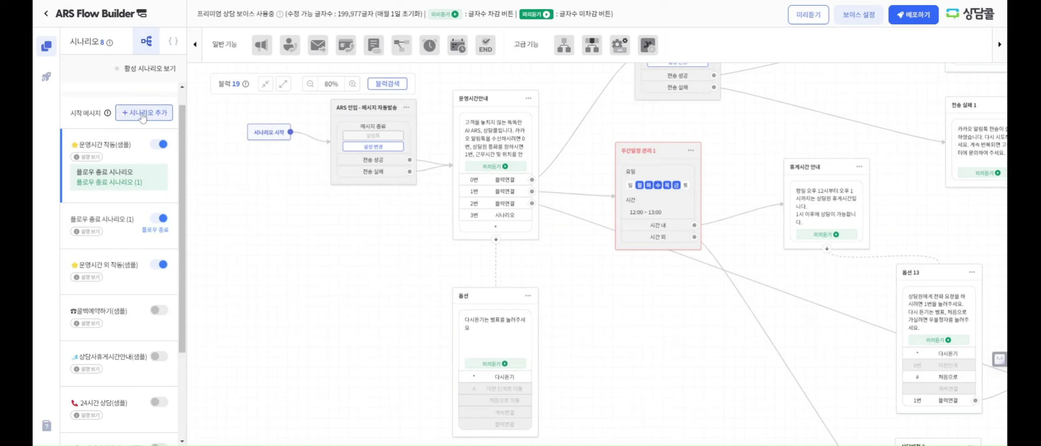
Create a 새시나리오-type scenario, 새로운 시나리오 (1), ending in 플로우 종료 시나리오 (1)
{"action": "left_click", "coordinate": [142, 115]}
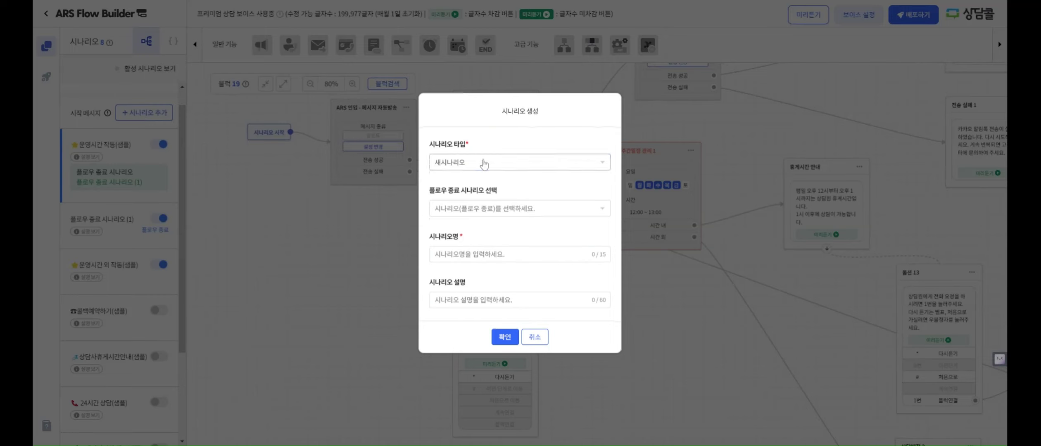
{"action": "left_click", "coordinate": [480, 162]}
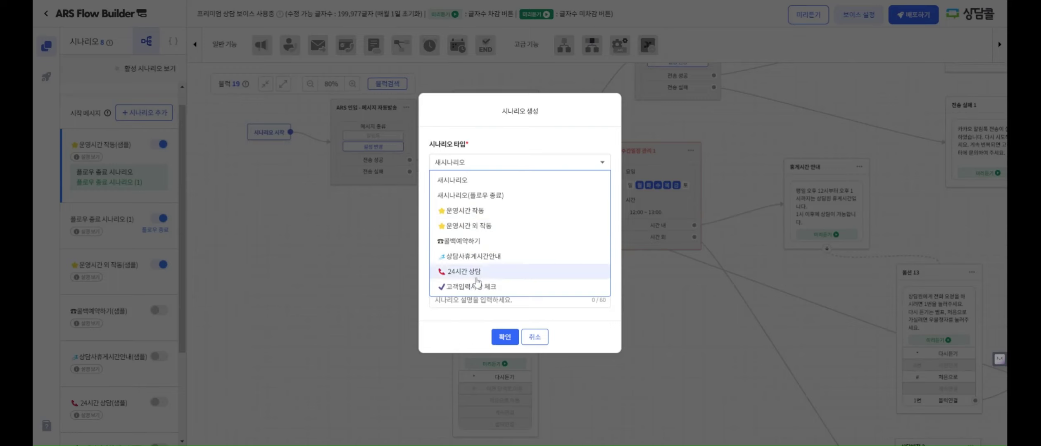
{"action": "left_click", "coordinate": [477, 185]}
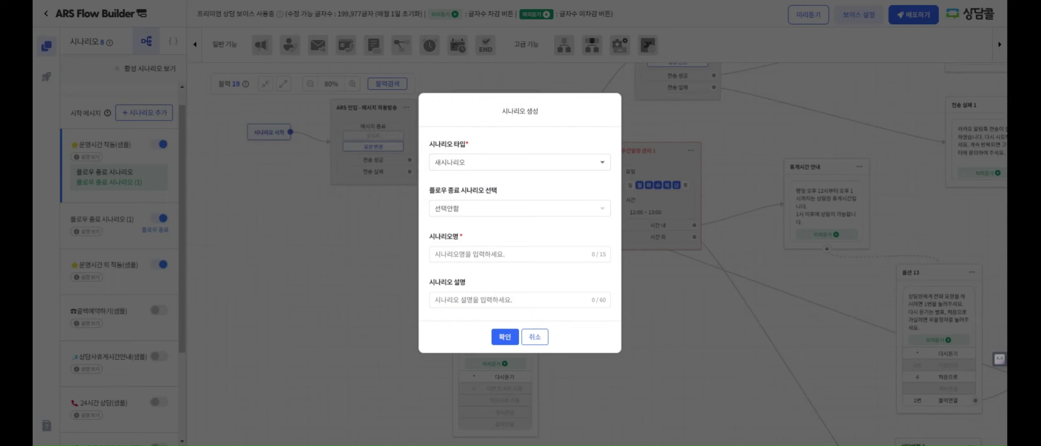
{"action": "left_click", "coordinate": [513, 254]}
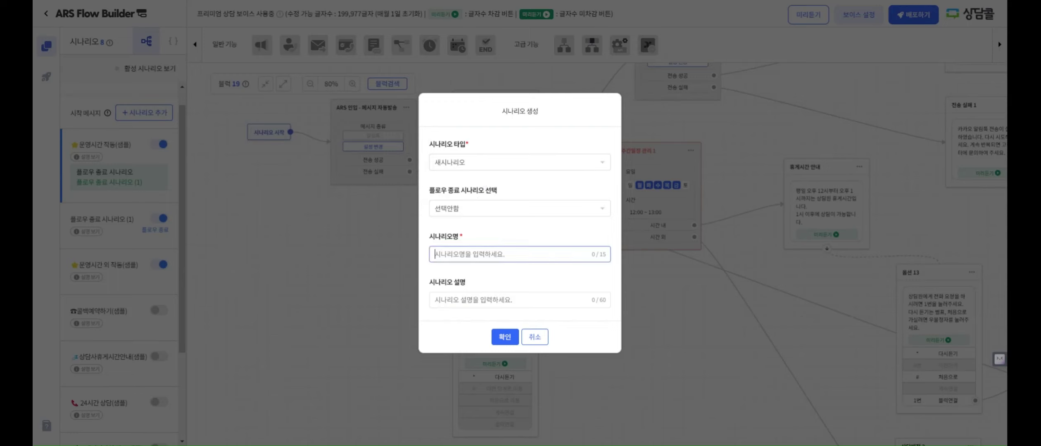
{"action": "type", "text": "tofh"}
{"action": "key", "text": "BackSpace"}
{"action": "key", "text": "BackSpace"}
{"action": "type", "text": "새"}
{"action": "left_click", "coordinate": [460, 209]}
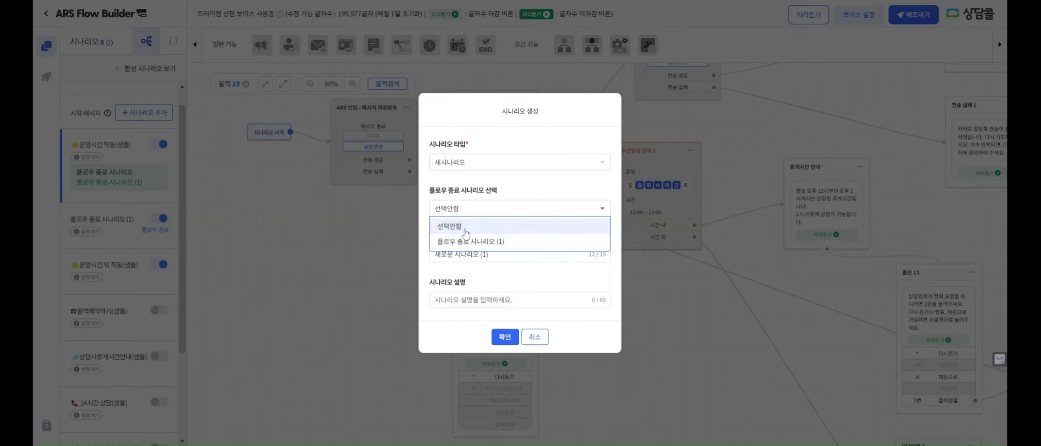
{"action": "left_click", "coordinate": [464, 244]}
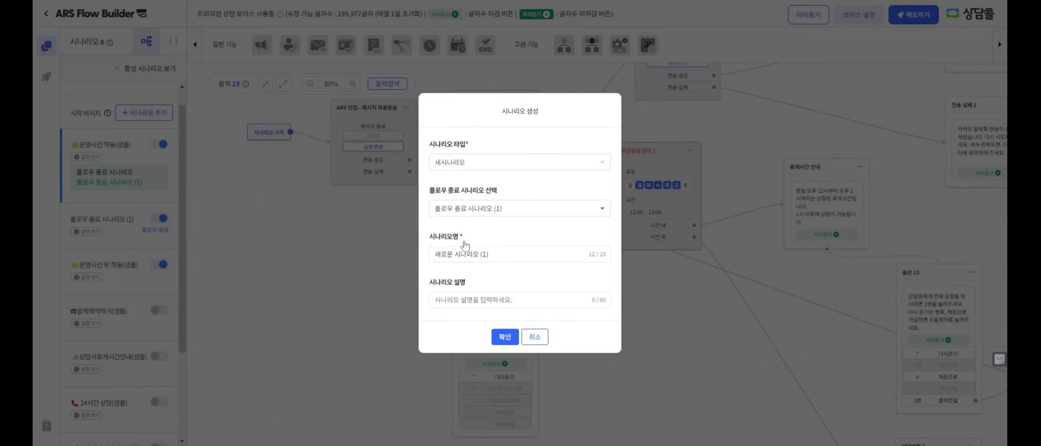
{"action": "left_click", "coordinate": [500, 335]}
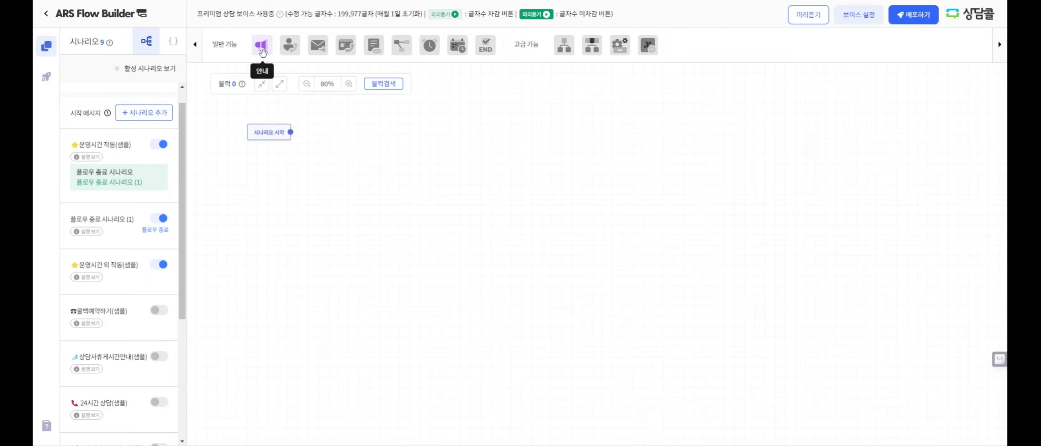
Add 안내 1 and 콜백예약 1 blocks, linking 안내 1's 0번 button to 콜백예약 1
{"action": "left_click_drag", "start_coordinate": [262, 52], "coordinate": [343, 134]}
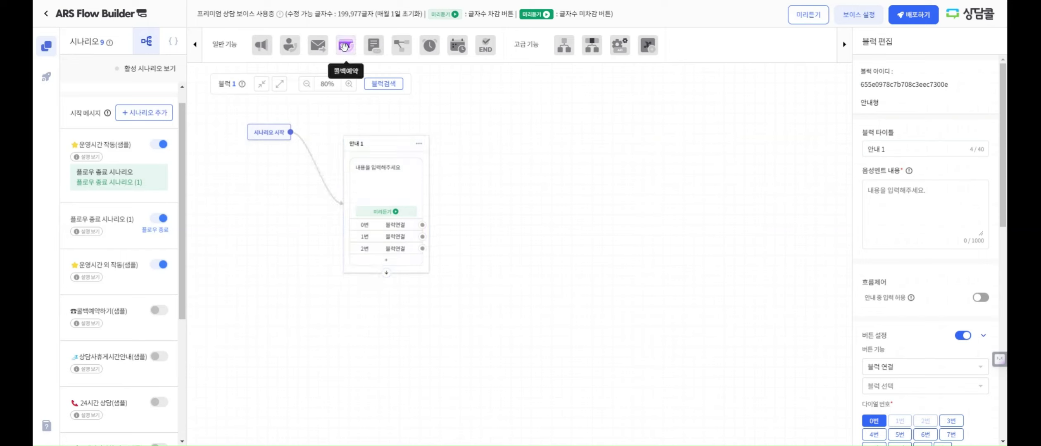
{"action": "left_click_drag", "start_coordinate": [345, 51], "coordinate": [504, 188]}
{"action": "left_click_drag", "start_coordinate": [422, 225], "coordinate": [511, 212]}
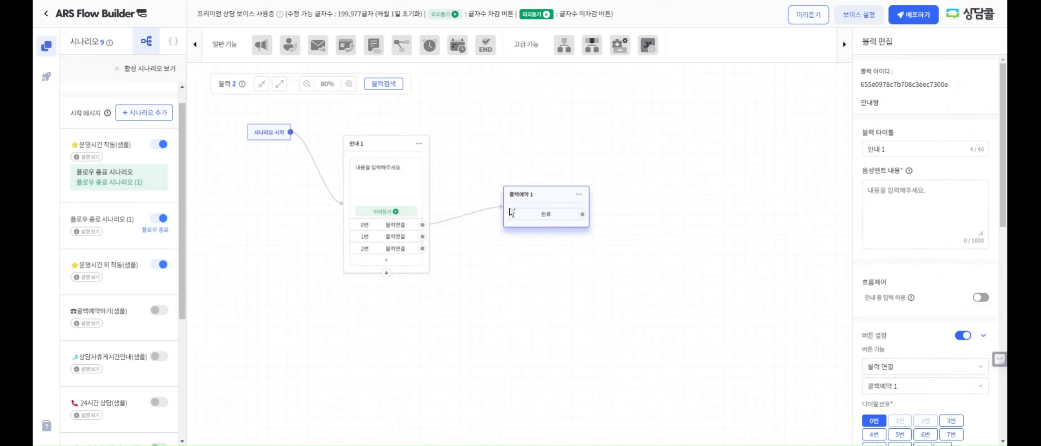
Make 안내 1's 0번 button connect to the 운영시간 작동(샘플) scenario, keeping dial 0번
{"action": "left_click", "coordinate": [380, 144]}
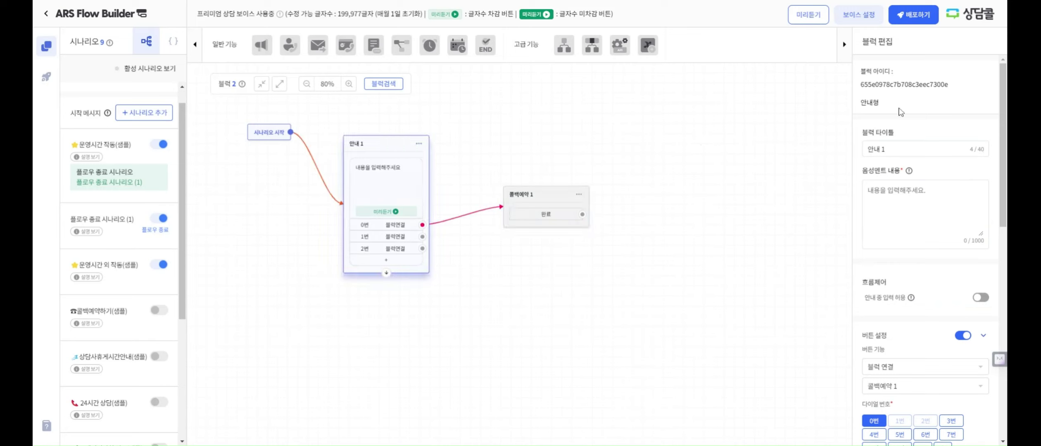
{"action": "scroll", "coordinate": [942, 302], "scroll_direction": "down", "scroll_amount": 5}
{"action": "scroll", "coordinate": [893, 147], "scroll_direction": "up", "scroll_amount": 1}
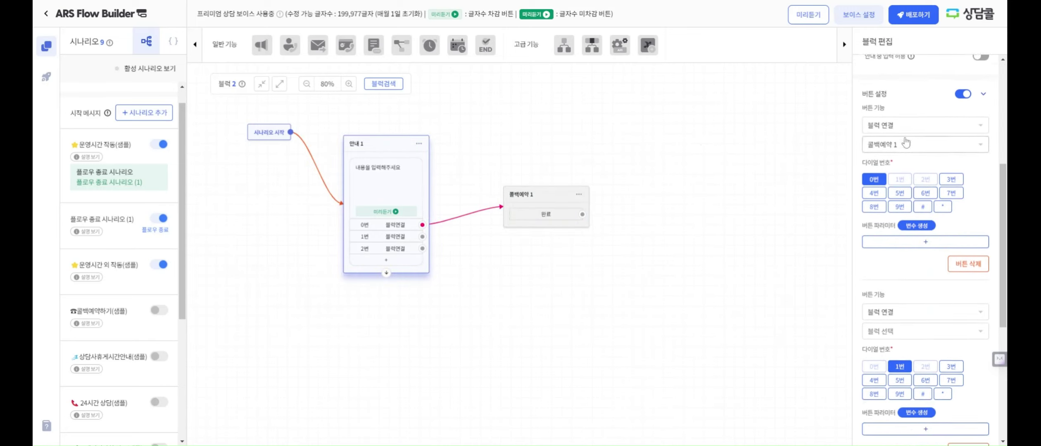
{"action": "left_click", "coordinate": [899, 165]}
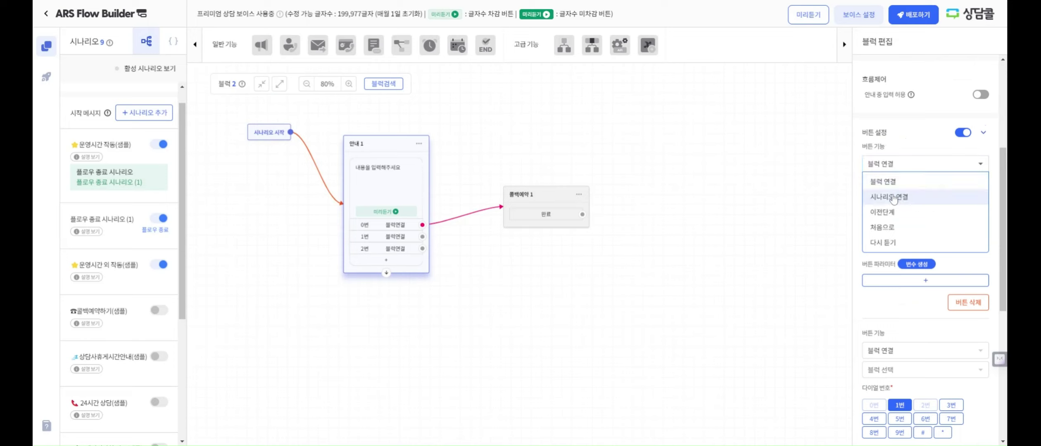
{"action": "left_click", "coordinate": [893, 197]}
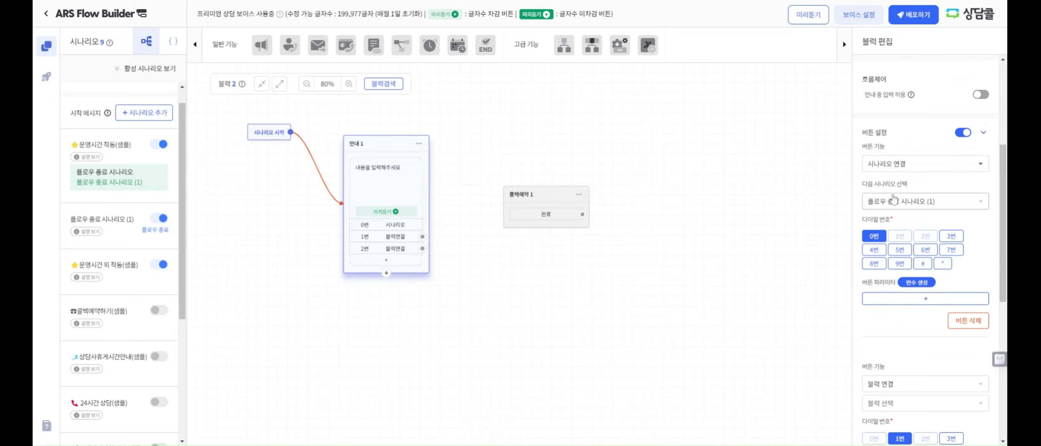
{"action": "left_click", "coordinate": [919, 201]}
{"action": "left_click", "coordinate": [920, 226]}
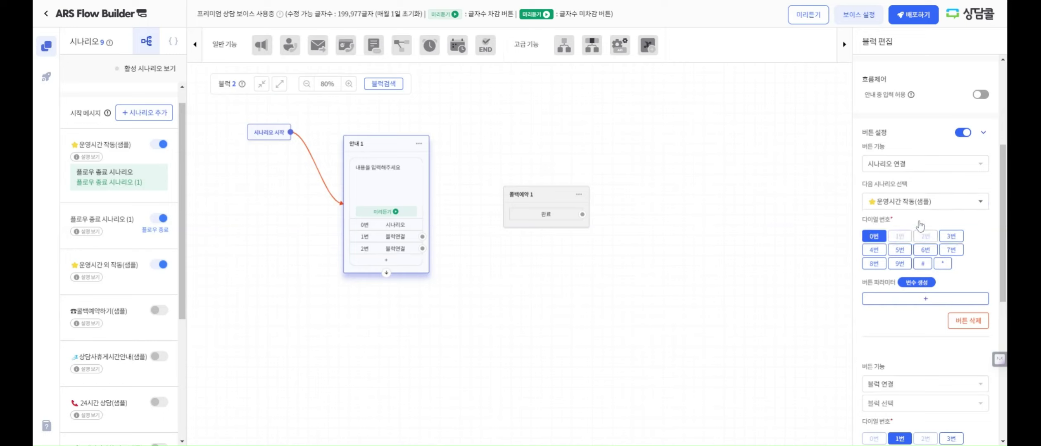
{"action": "left_click", "coordinate": [920, 201]}
{"action": "left_click", "coordinate": [918, 236]}
{"action": "left_click", "coordinate": [920, 202]}
{"action": "left_click", "coordinate": [920, 225]}
{"action": "left_click", "coordinate": [950, 236]}
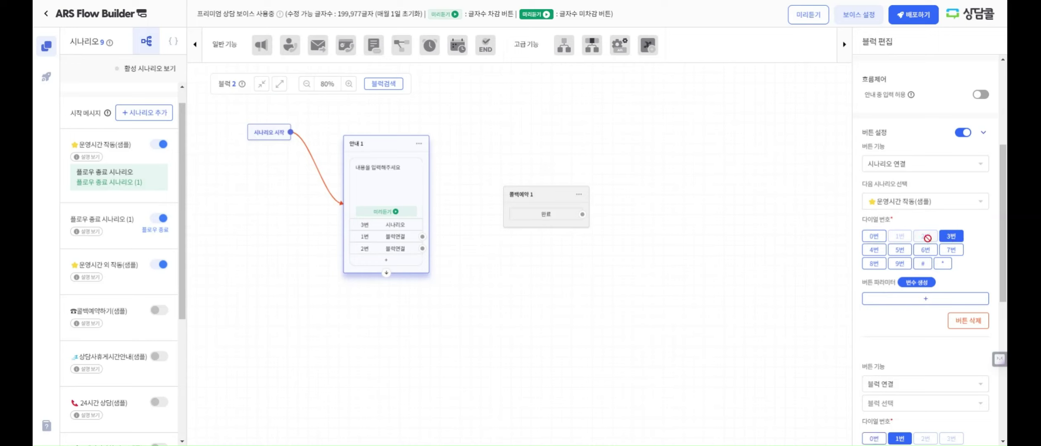
{"action": "left_click", "coordinate": [881, 239]}
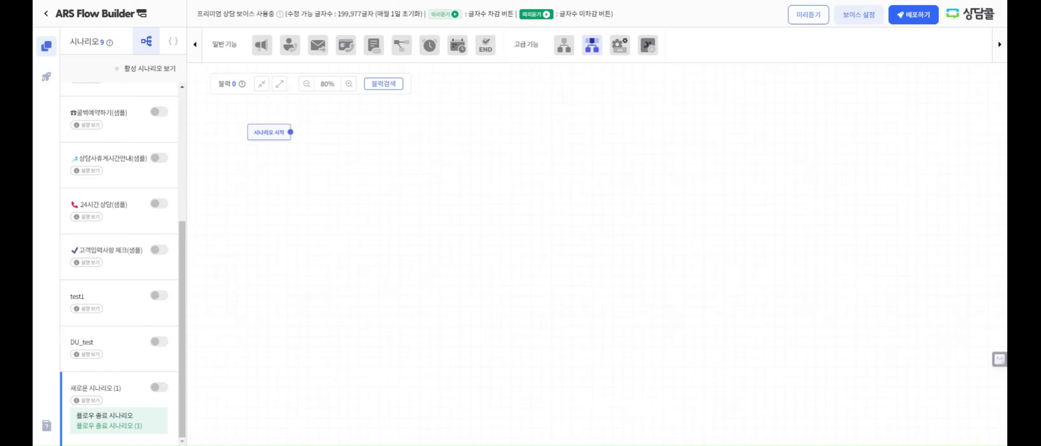
View the 플로우 종료 시나리오 (1) flow, then return to 새로운 시나리오 (1)
{"action": "scroll", "coordinate": [154, 178], "scroll_direction": "up", "scroll_amount": 5}
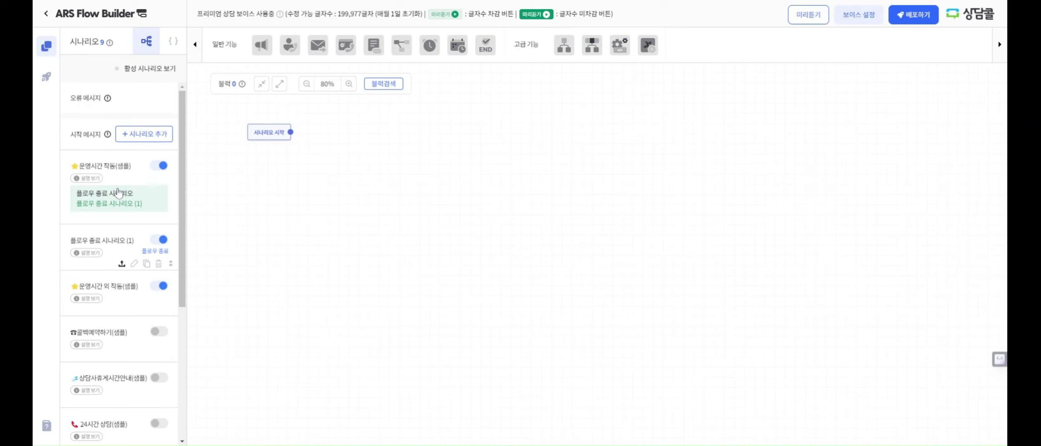
{"action": "left_click", "coordinate": [100, 234]}
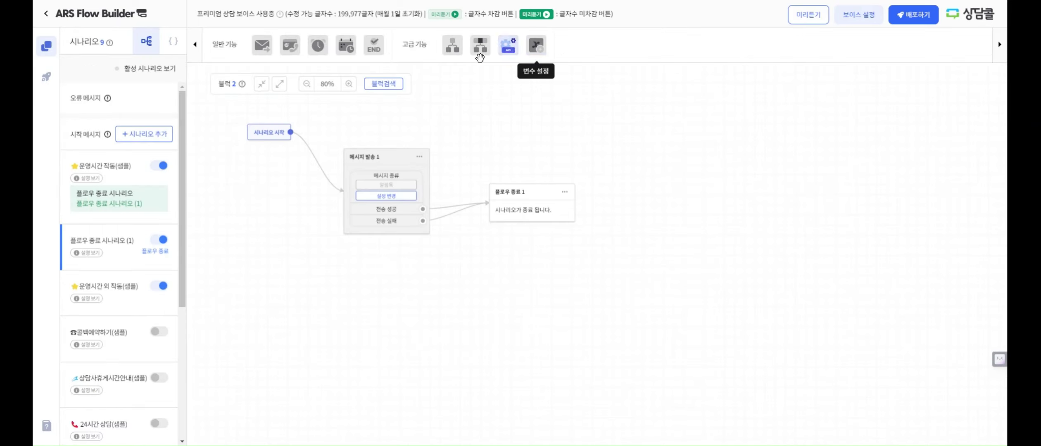
{"action": "scroll", "coordinate": [129, 291], "scroll_direction": "down", "scroll_amount": 5}
{"action": "left_click", "coordinate": [100, 392]}
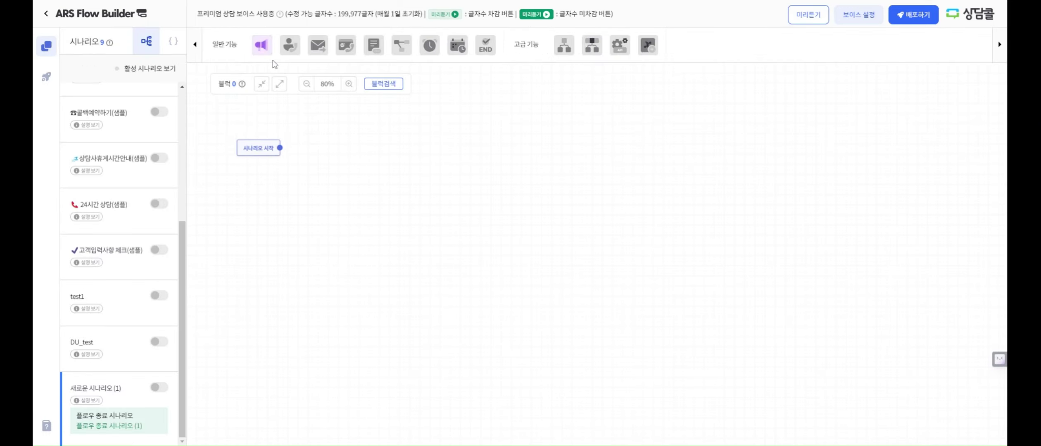
Add a 안내 4 block after 시나리오 시작 and assign its first button dial 3번
{"action": "left_click_drag", "start_coordinate": [265, 50], "coordinate": [348, 131]}
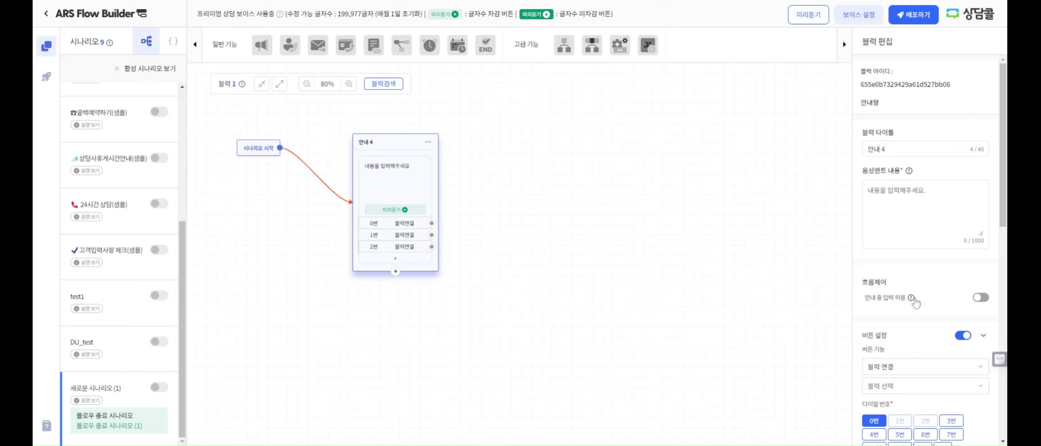
{"action": "scroll", "coordinate": [914, 303], "scroll_direction": "down", "scroll_amount": 4}
{"action": "left_click", "coordinate": [951, 268]}
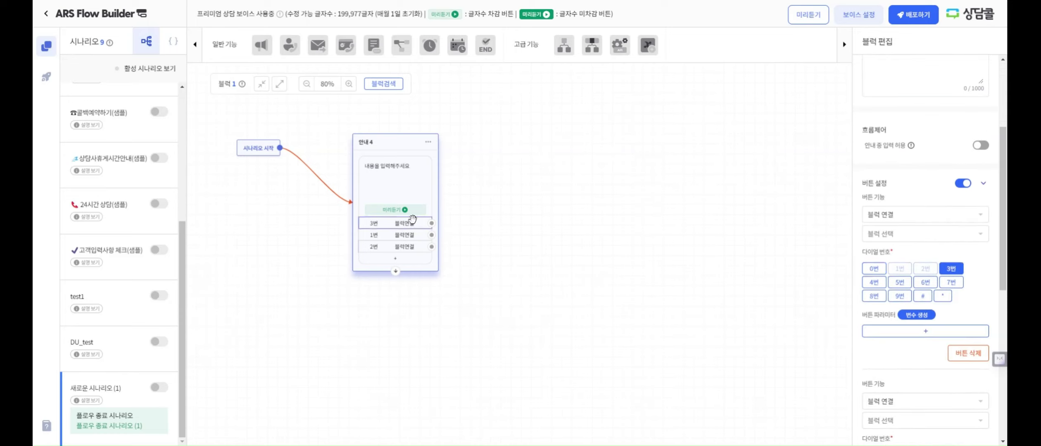
Reset 안내 4's first button to 0번 and route 0번/1번/2번 to new 상담배정 3, 안내 5, 메시지 발송 2 blocks
{"action": "left_click", "coordinate": [873, 282]}
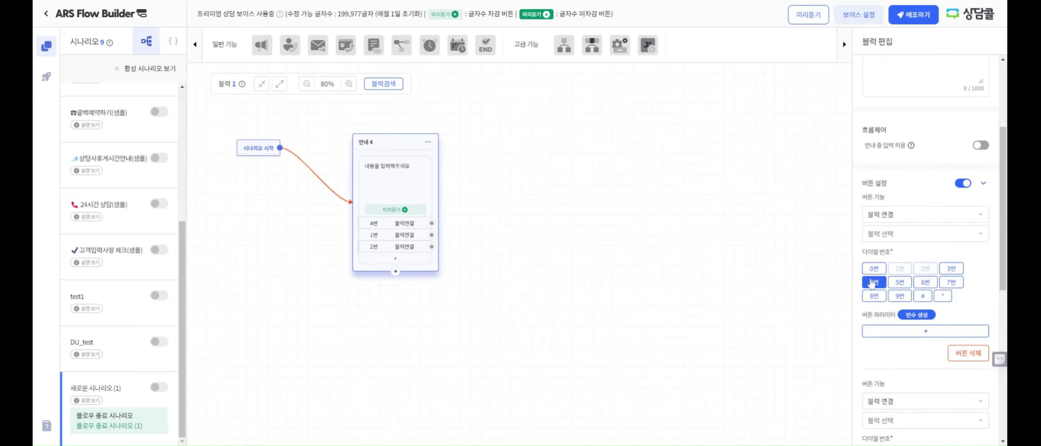
{"action": "left_click", "coordinate": [874, 268]}
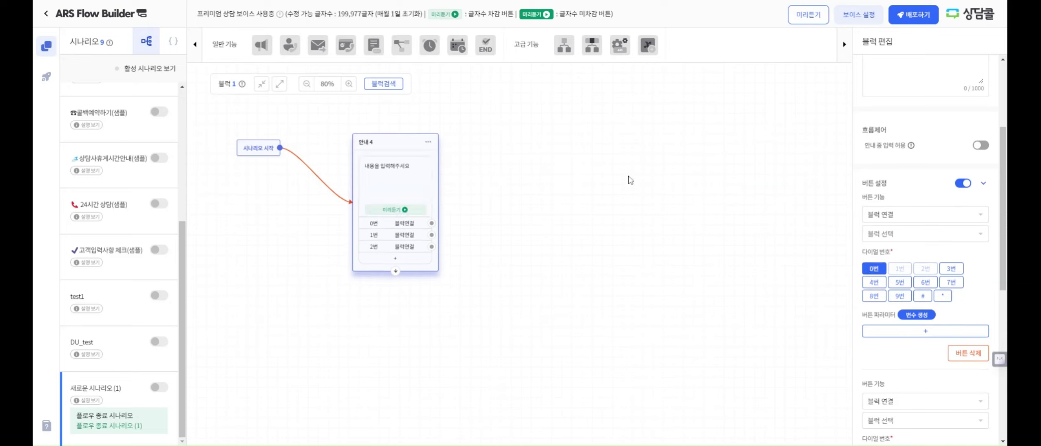
{"action": "left_click_drag", "start_coordinate": [268, 52], "coordinate": [532, 245]}
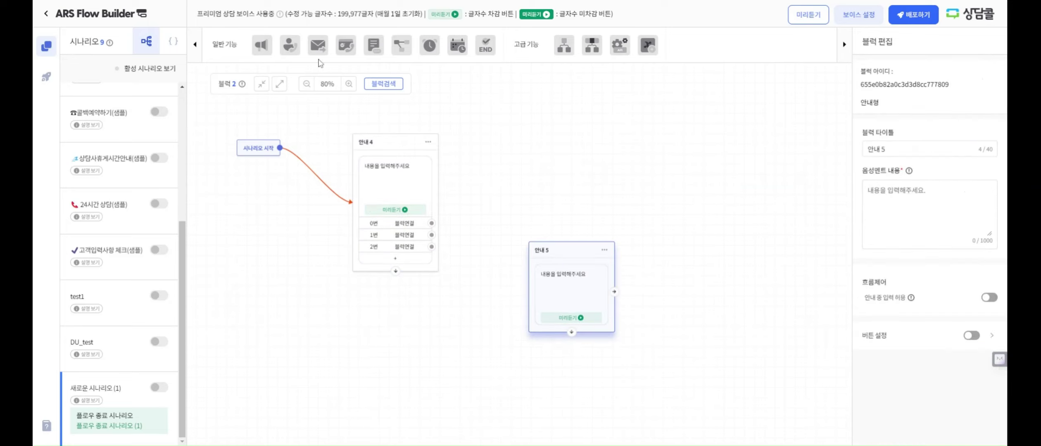
{"action": "left_click_drag", "start_coordinate": [303, 50], "coordinate": [529, 83]}
{"action": "left_click_drag", "start_coordinate": [432, 223], "coordinate": [523, 163]}
{"action": "left_click_drag", "start_coordinate": [550, 253], "coordinate": [548, 272]}
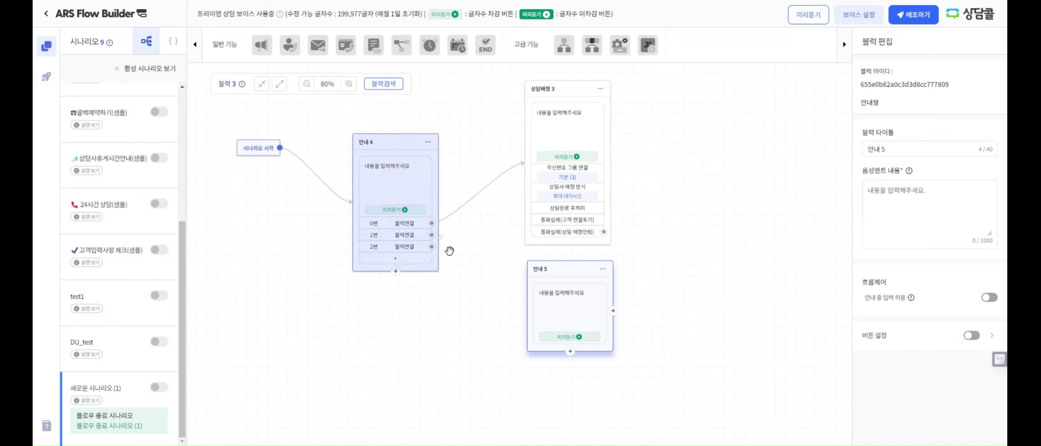
{"action": "mouse_move", "coordinate": [431, 235]}
{"action": "left_mouse_down"}
{"action": "mouse_move", "coordinate": [536, 295]}
{"action": "mouse_move", "coordinate": [530, 305]}
{"action": "left_mouse_up"}
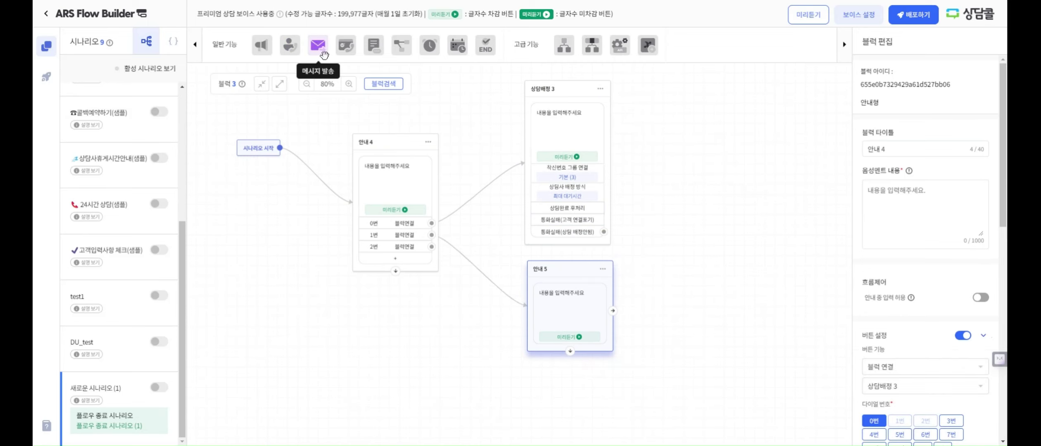
{"action": "left_click_drag", "start_coordinate": [324, 55], "coordinate": [460, 383]}
{"action": "left_click_drag", "start_coordinate": [432, 247], "coordinate": [495, 379]}
{"action": "left_click", "coordinate": [397, 146]}
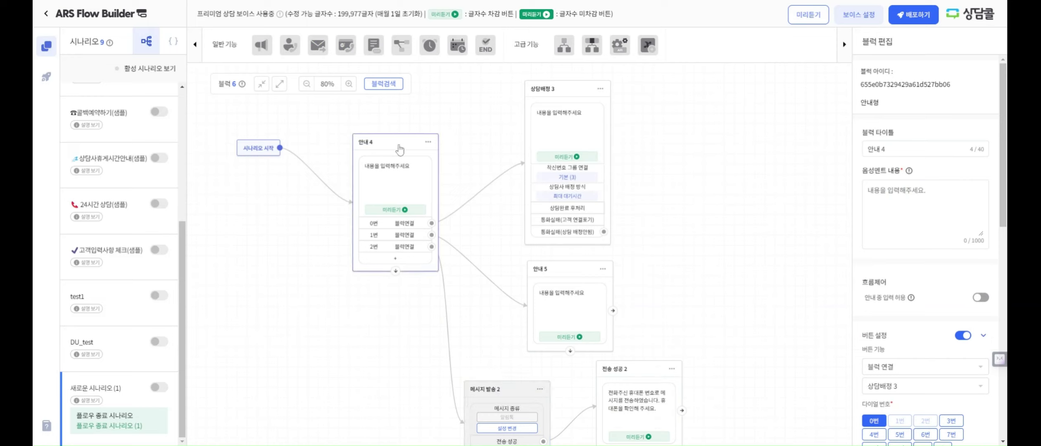
Allow key input during 안내 4's prompt and change its text to '멘트 재생합니다.'
{"action": "left_click", "coordinate": [983, 298]}
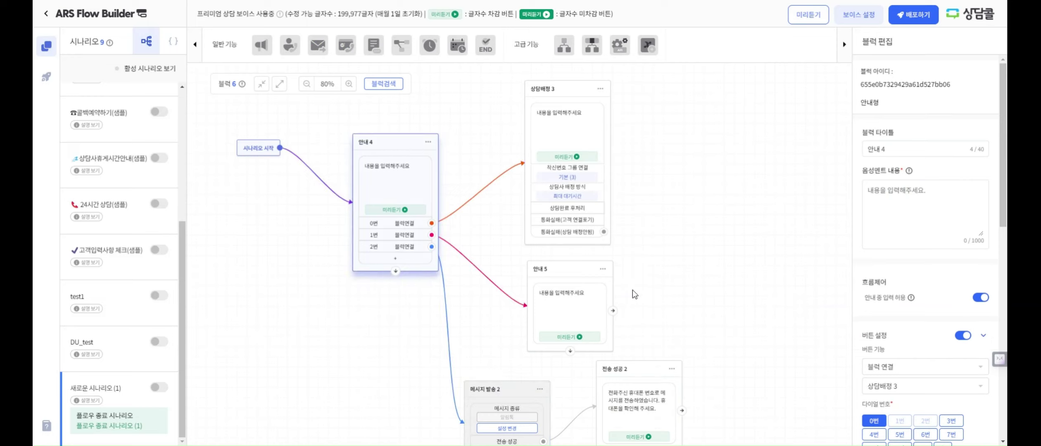
{"action": "double_click", "coordinate": [397, 186]}
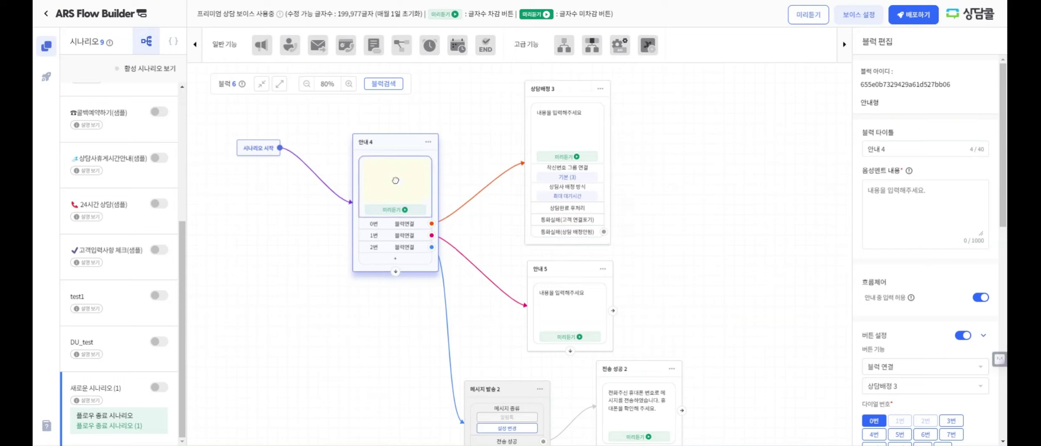
{"action": "type", "text": "멘트 지"}
{"action": "type", "text": "생합니다."}
{"action": "left_click", "coordinate": [496, 234]}
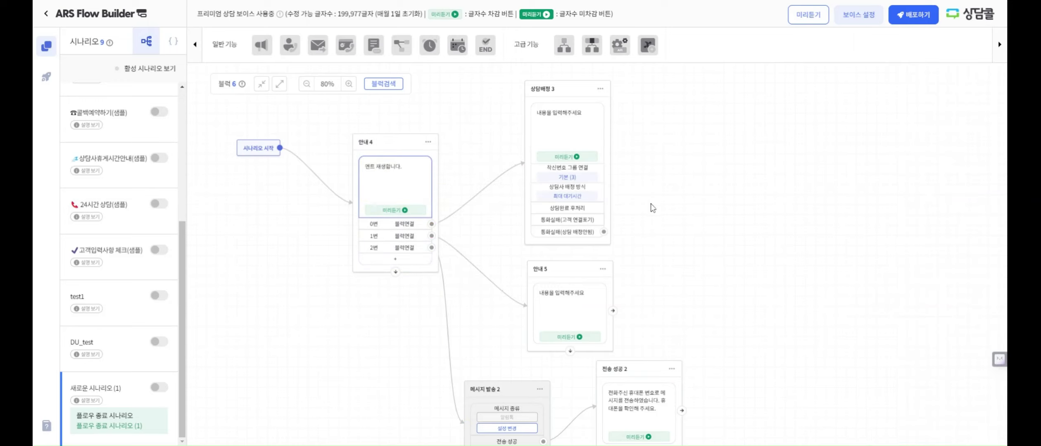
{"action": "left_click_drag", "start_coordinate": [704, 194], "coordinate": [627, 209]}
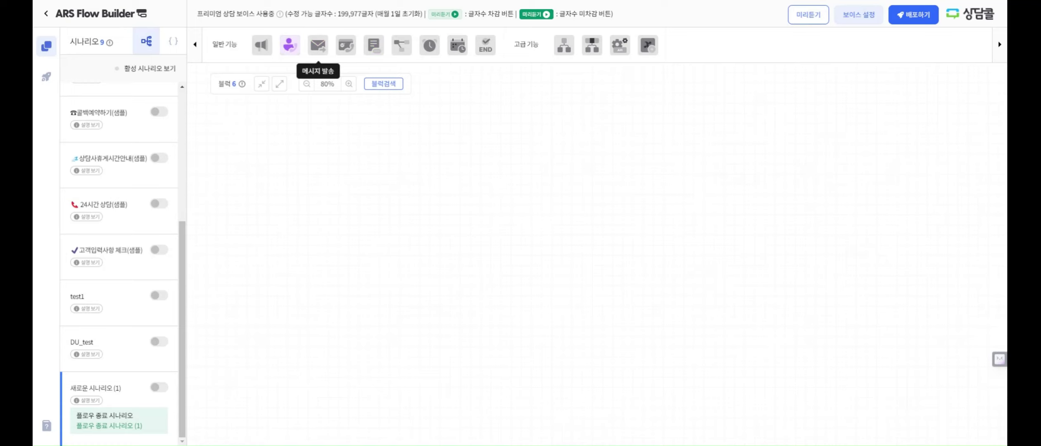
Add a 상담배정 4 block to the empty 새로운 시나리오 (1) flow
{"action": "left_click_drag", "start_coordinate": [291, 52], "coordinate": [288, 144]}
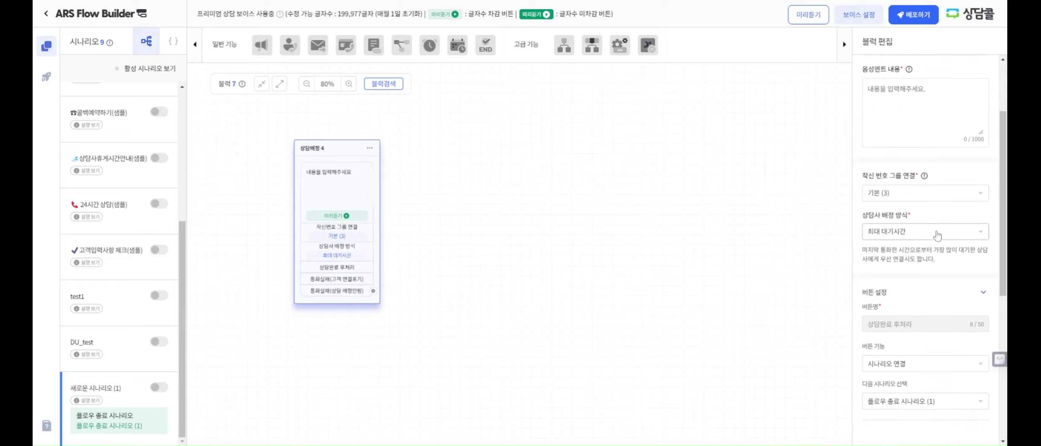
{"action": "left_click", "coordinate": [367, 230]}
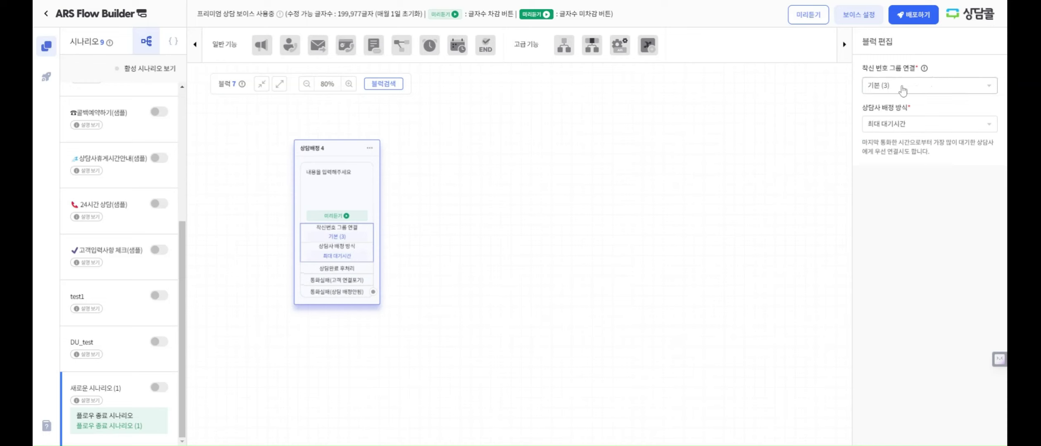
{"action": "left_click", "coordinate": [341, 149]}
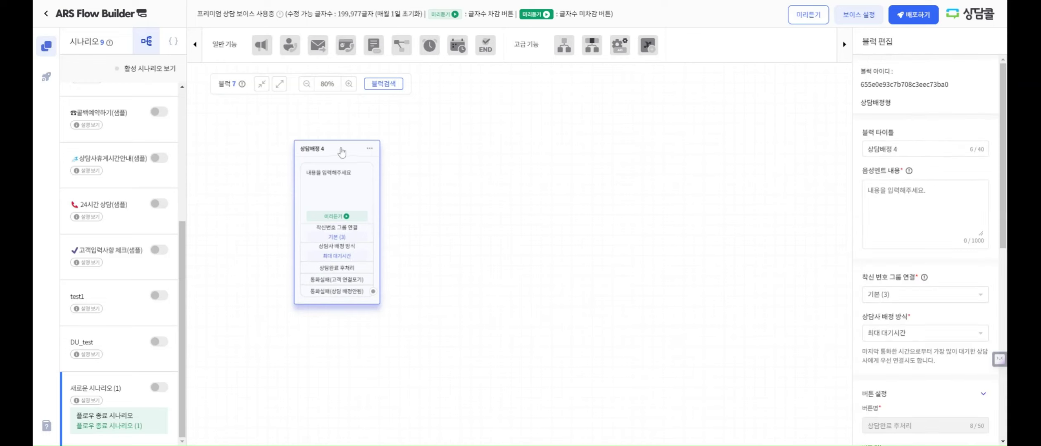
Set 상담배정 4's number group to 기본 (3) with 최대 대기시간 agent assignment
{"action": "left_click", "coordinate": [890, 295]}
{"action": "left_click", "coordinate": [891, 314]}
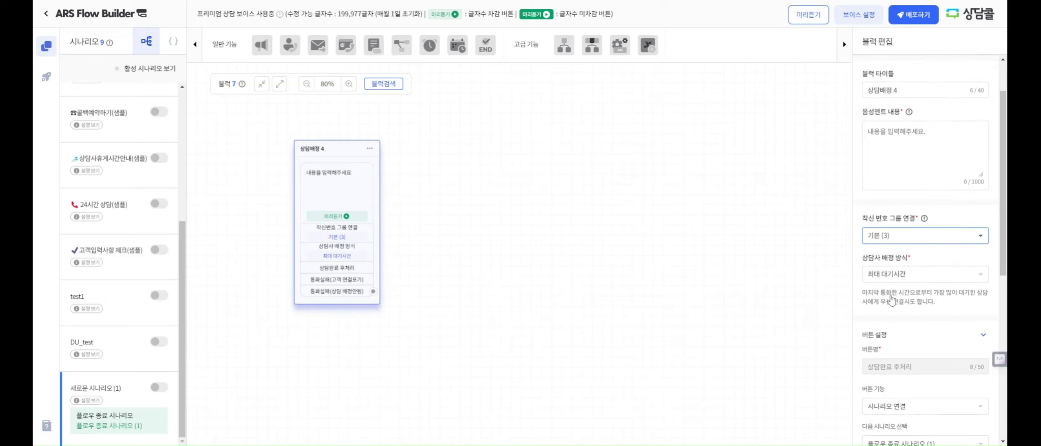
{"action": "scroll", "coordinate": [891, 298], "scroll_direction": "down", "scroll_amount": 2}
{"action": "left_click", "coordinate": [891, 236]}
{"action": "left_click", "coordinate": [893, 251]}
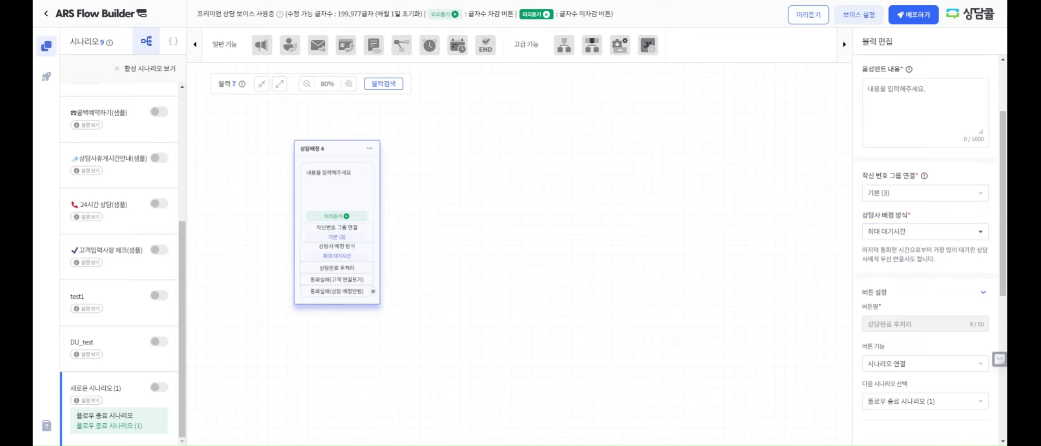
{"action": "scroll", "coordinate": [891, 278], "scroll_direction": "down", "scroll_amount": 1}
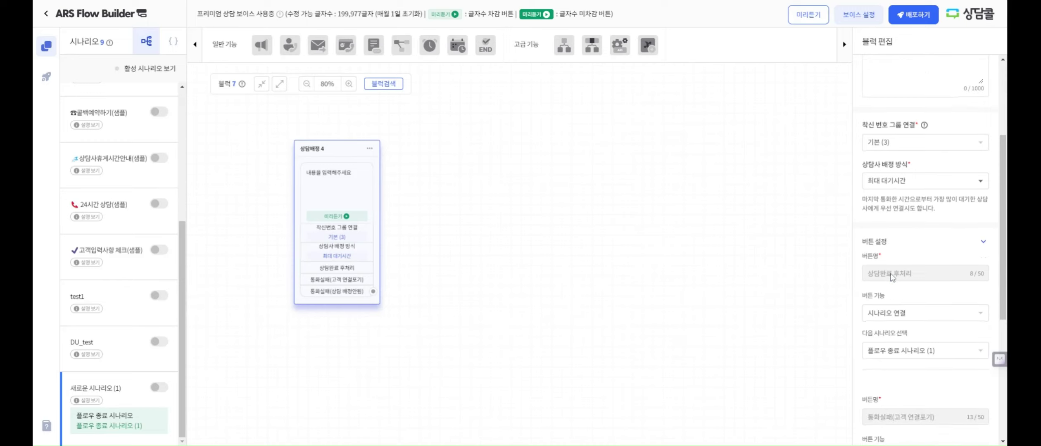
{"action": "left_click", "coordinate": [896, 146]}
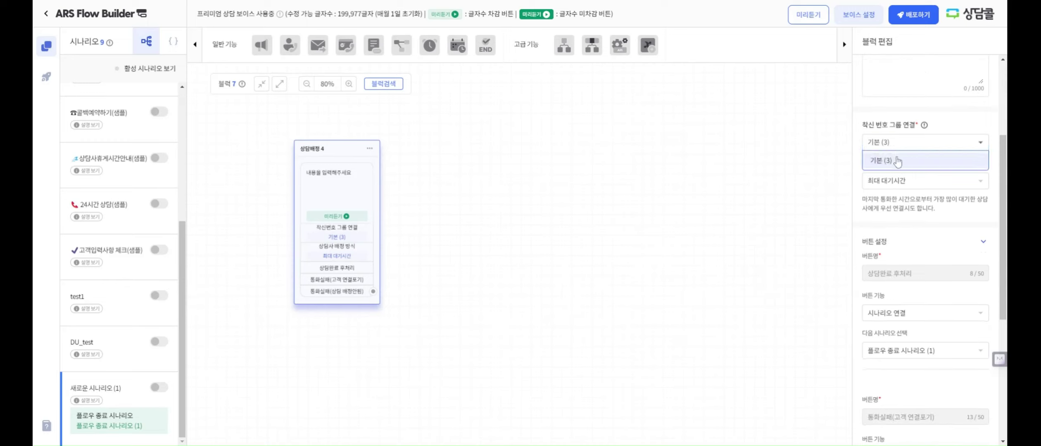
{"action": "left_click", "coordinate": [895, 161]}
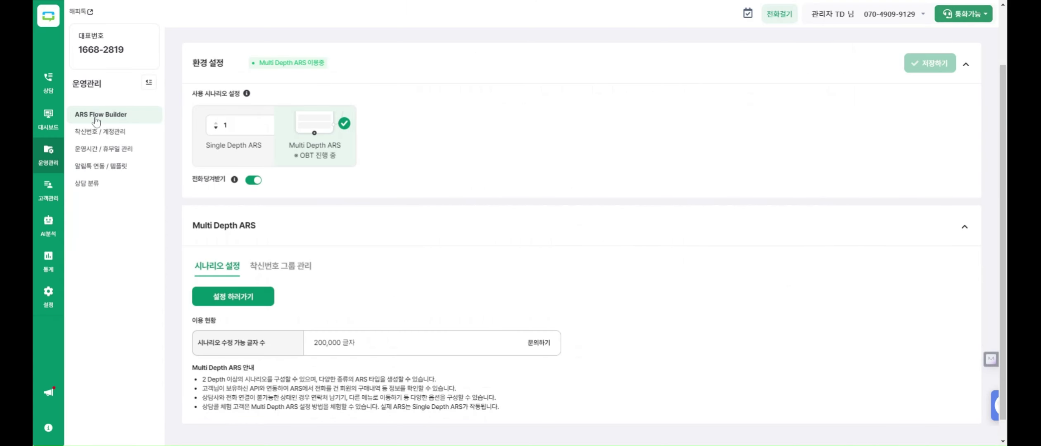
{"action": "left_click", "coordinate": [280, 265]}
{"action": "scroll", "coordinate": [362, 340], "scroll_direction": "down", "scroll_amount": 2}
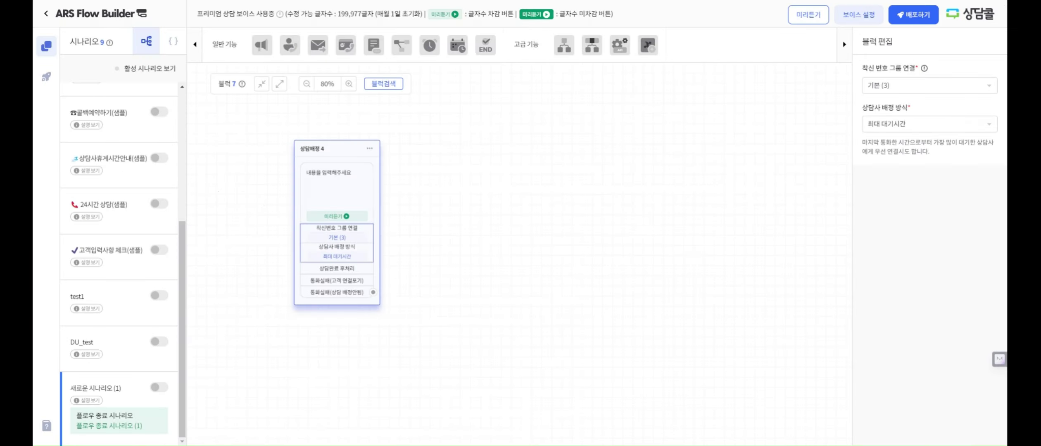
Keep 최대 대기시간 assignment and point the 상담완료 후처리 button to 선택안함 via 시나리오 연결
{"action": "left_click", "coordinate": [892, 128]}
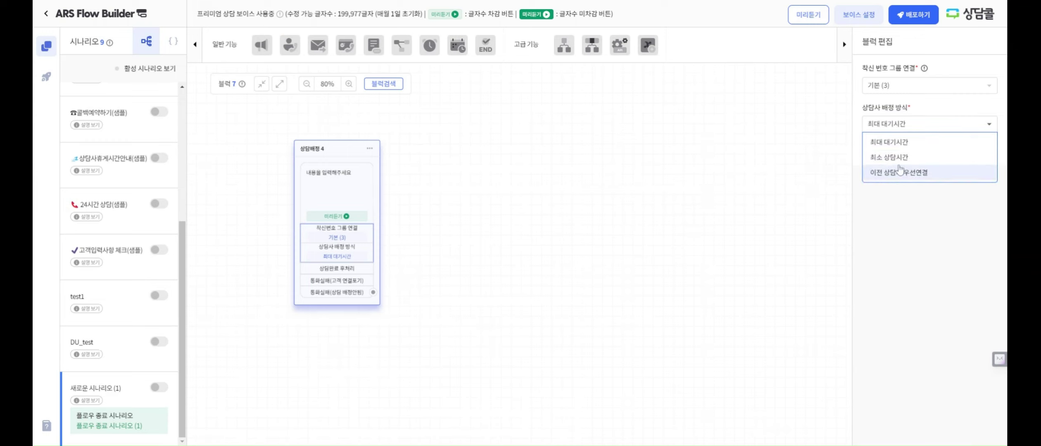
{"action": "left_click", "coordinate": [895, 126]}
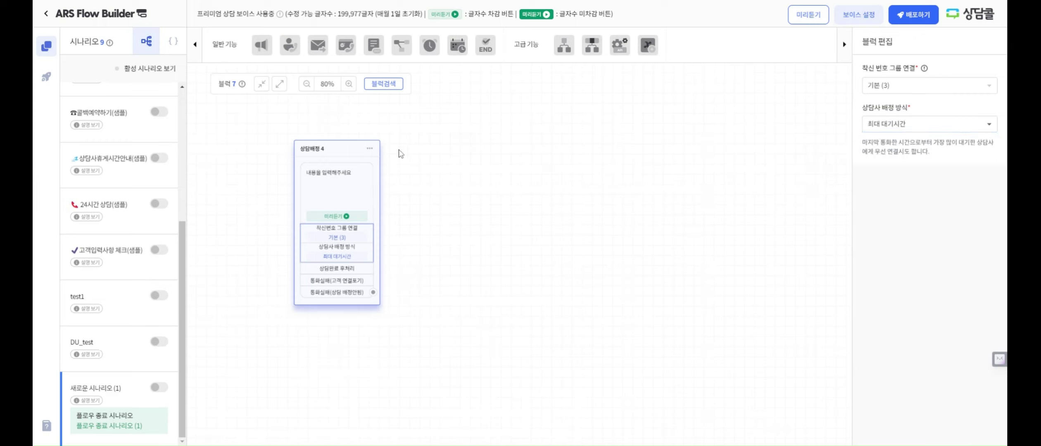
{"action": "left_click", "coordinate": [343, 269]}
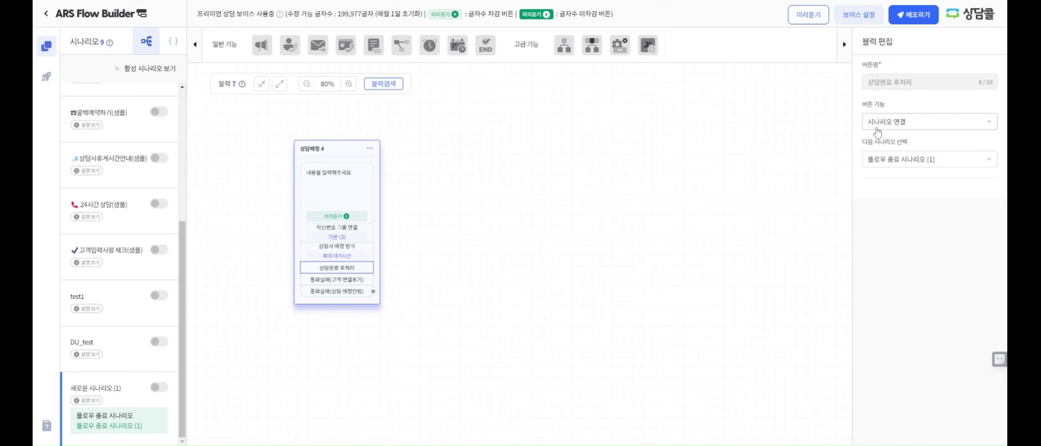
{"action": "left_click", "coordinate": [888, 124]}
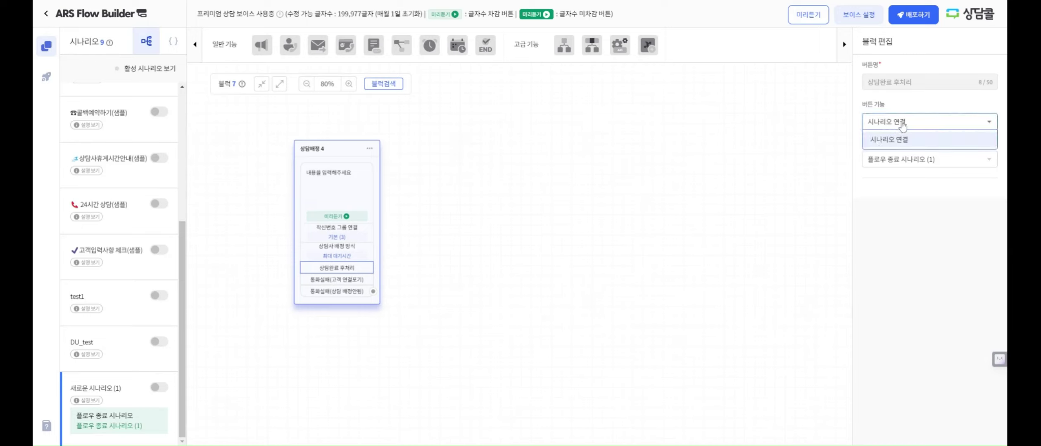
{"action": "left_click", "coordinate": [903, 137]}
{"action": "left_click", "coordinate": [903, 159]}
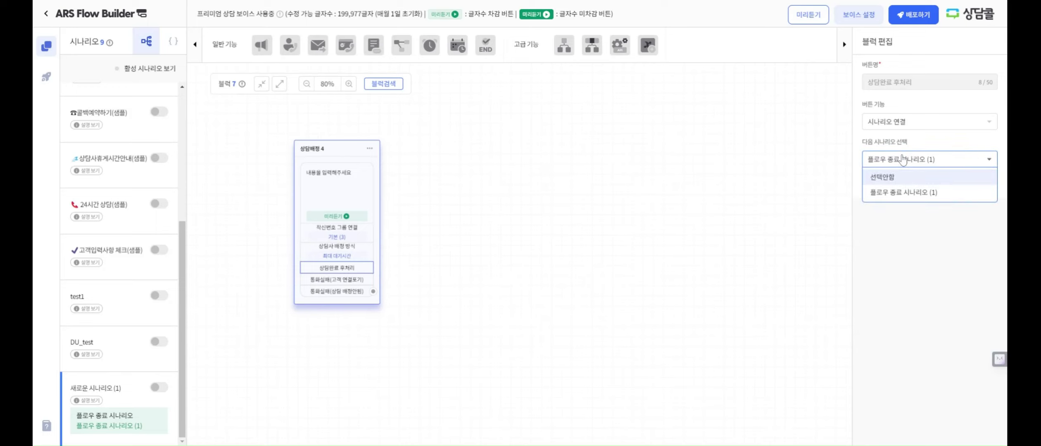
{"action": "left_click", "coordinate": [904, 160]}
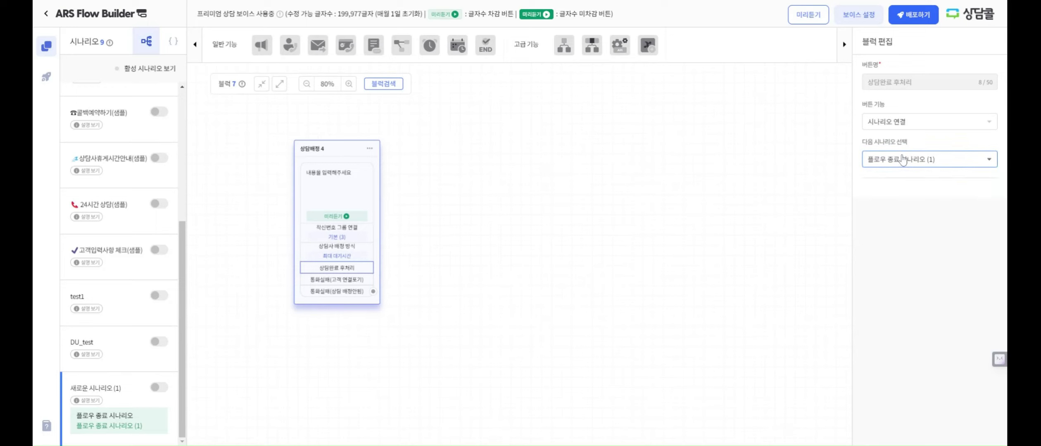
{"action": "left_click", "coordinate": [902, 161]}
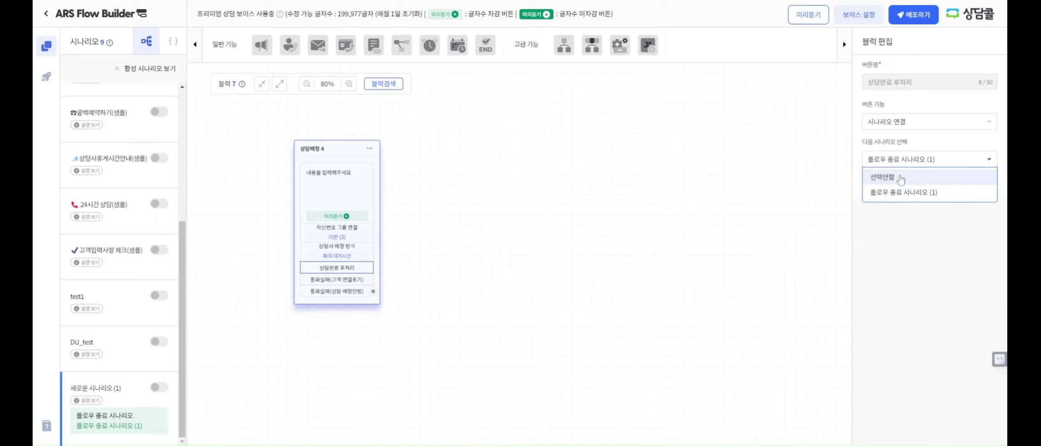
{"action": "left_click", "coordinate": [901, 177]}
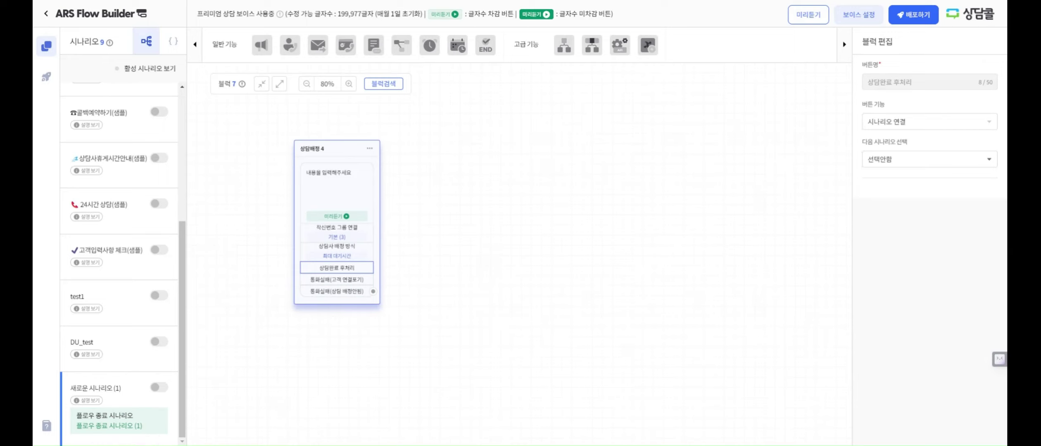
Point the 통화실패(고객 연결포기) button to 선택안함 and add an 옵션 1 block
{"action": "left_click", "coordinate": [346, 279]}
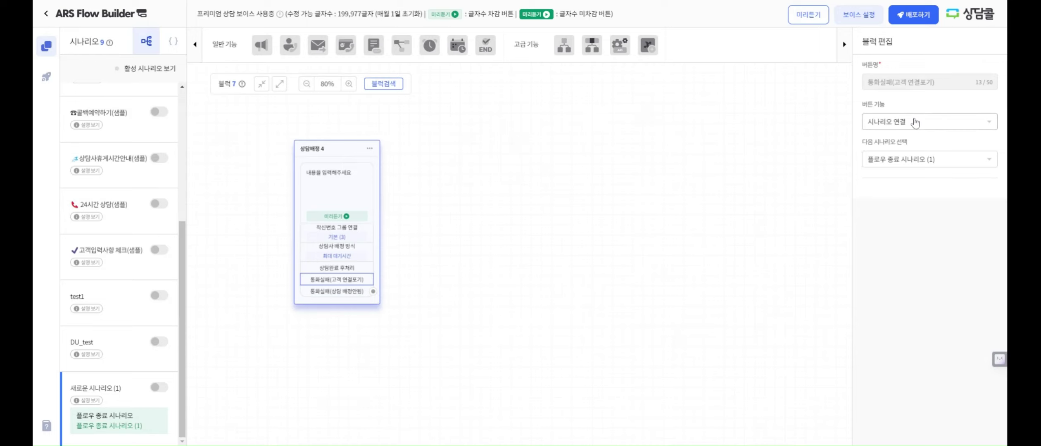
{"action": "left_click", "coordinate": [340, 294]}
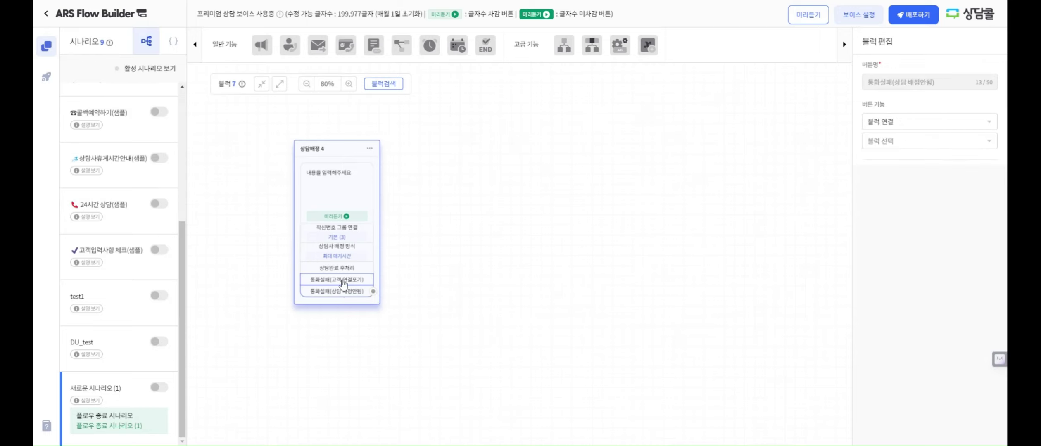
{"action": "left_click", "coordinate": [342, 280]}
{"action": "left_click", "coordinate": [905, 122]}
{"action": "left_click", "coordinate": [878, 123]}
{"action": "left_click", "coordinate": [895, 159]}
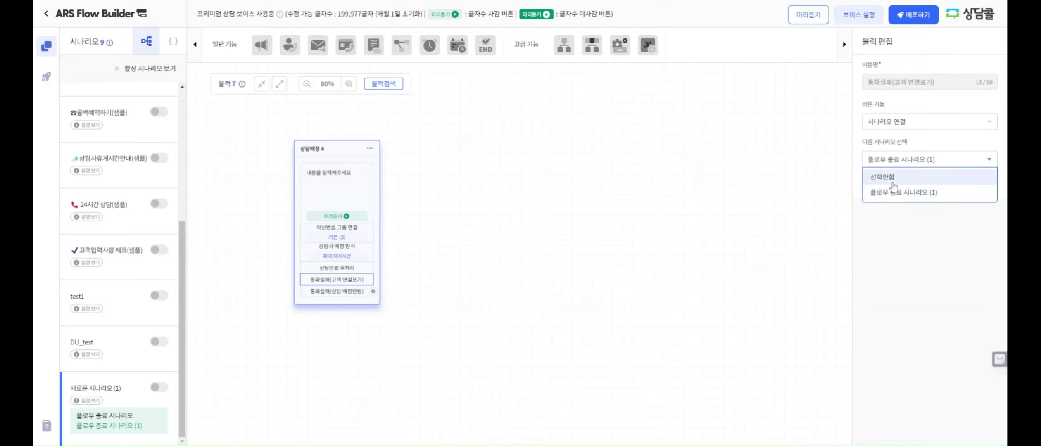
{"action": "left_click", "coordinate": [892, 177]}
{"action": "left_click", "coordinate": [347, 291]}
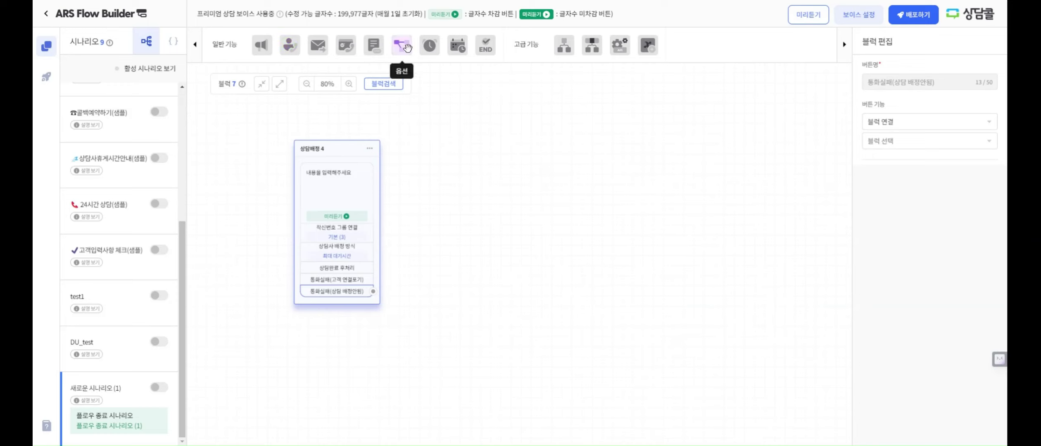
{"action": "left_click_drag", "start_coordinate": [402, 45], "coordinate": [461, 247]}
Wire 통화실패(상담 배정안됨) to 옵션 1 and add a 메시지 전송 5 block to the canvas
{"action": "left_click_drag", "start_coordinate": [373, 291], "coordinate": [460, 291]}
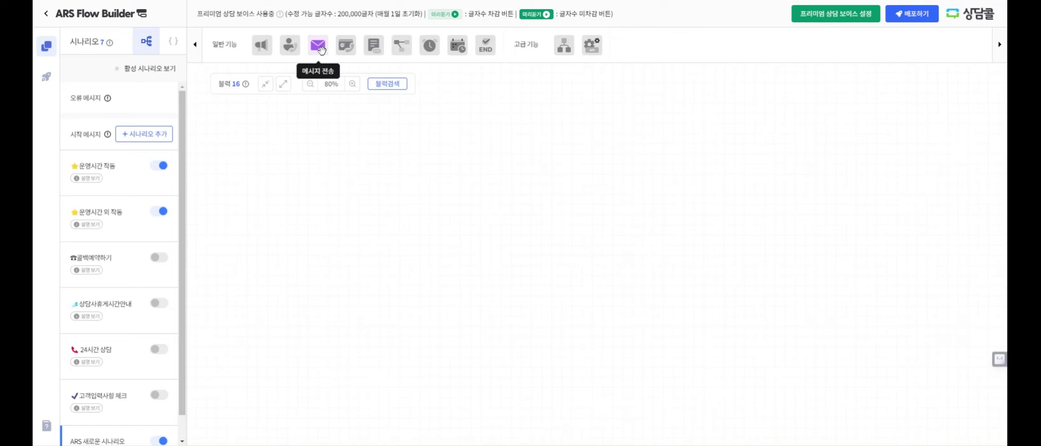
{"action": "left_click_drag", "start_coordinate": [321, 49], "coordinate": [390, 184]}
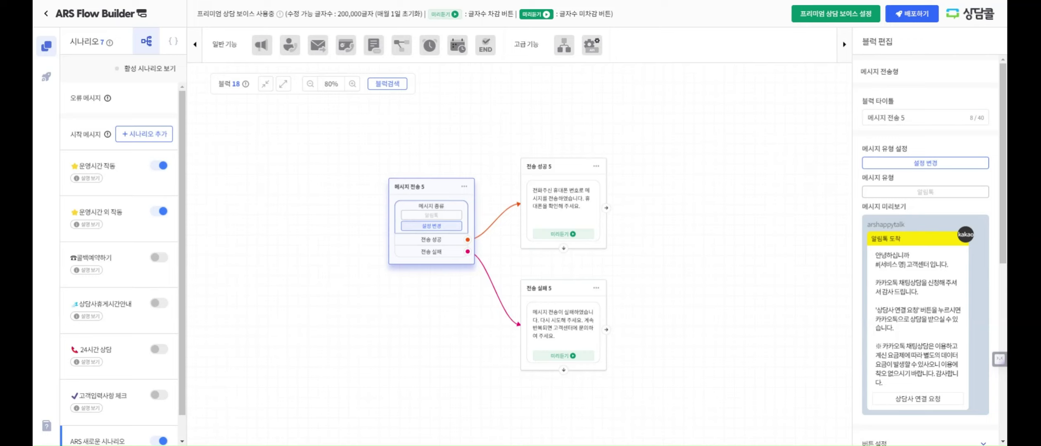
Save 메시지 전송 5 as an 알림톡 using the 상담사연결요청_MD template
{"action": "left_click", "coordinate": [418, 226]}
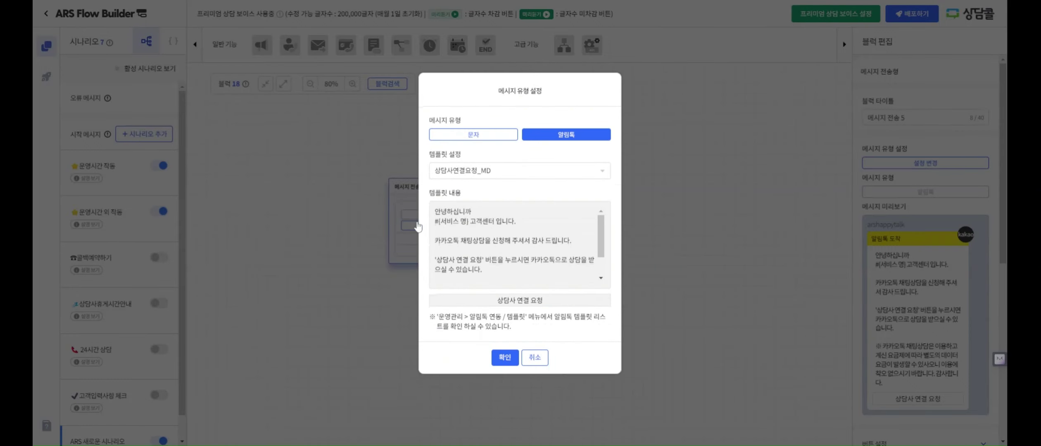
{"action": "left_click", "coordinate": [451, 136]}
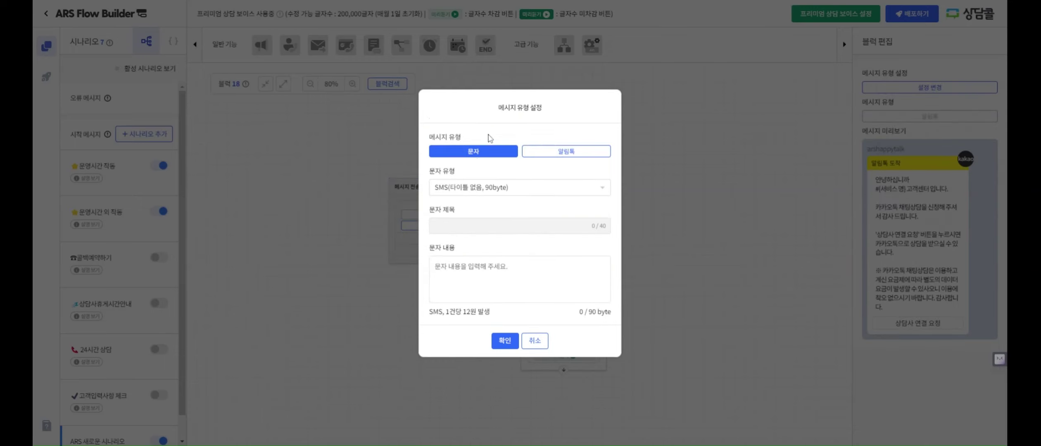
{"action": "left_click", "coordinate": [533, 153]}
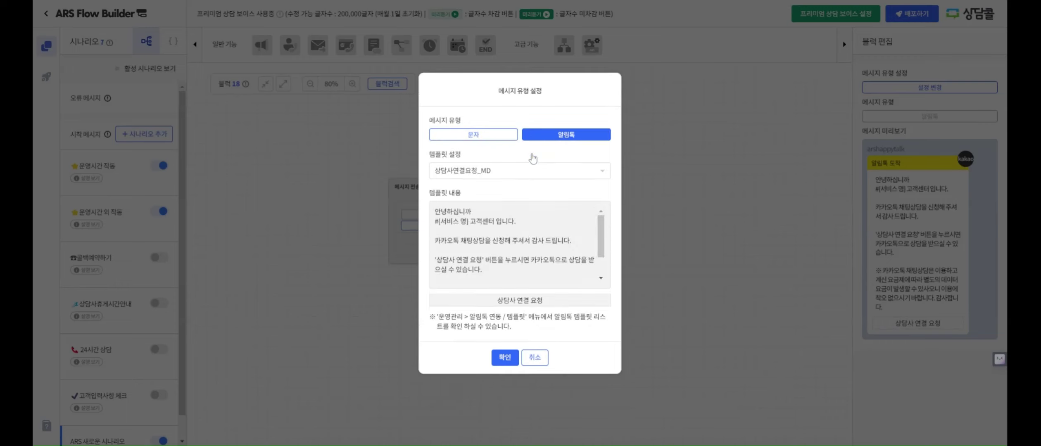
{"action": "left_click", "coordinate": [513, 137]}
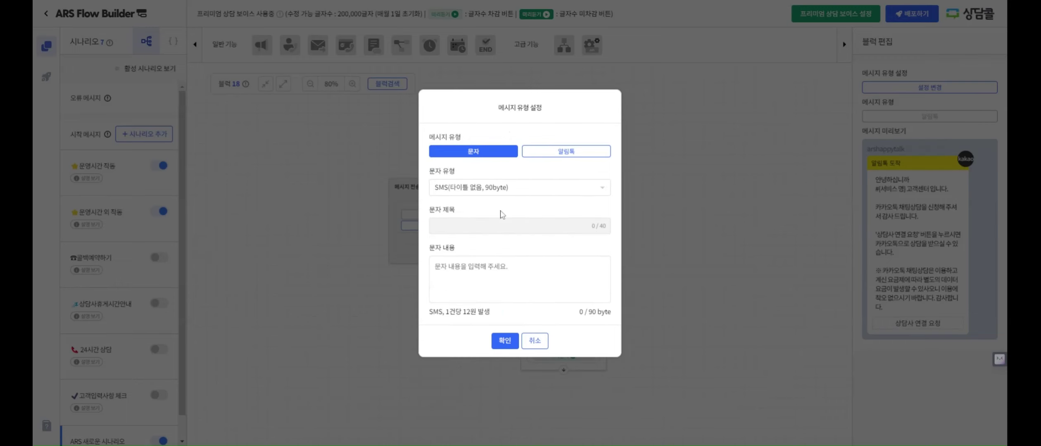
{"action": "left_click", "coordinate": [435, 266]}
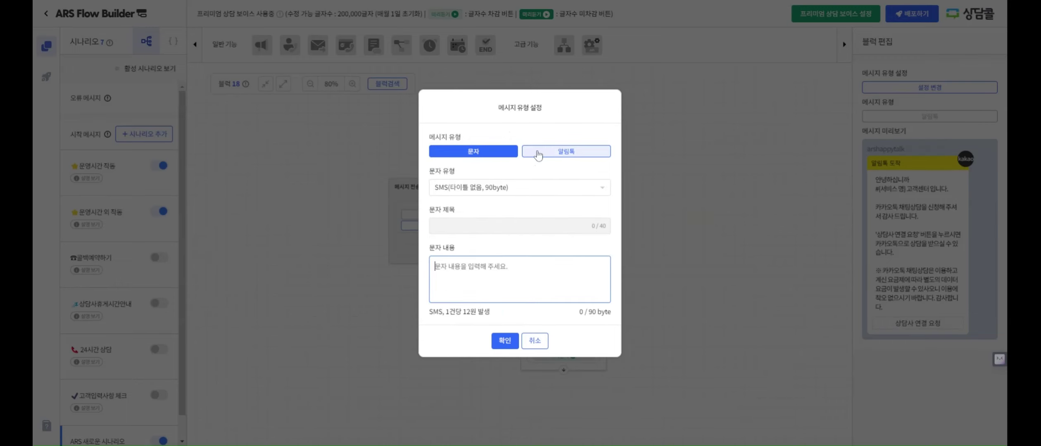
{"action": "left_click", "coordinate": [538, 155]}
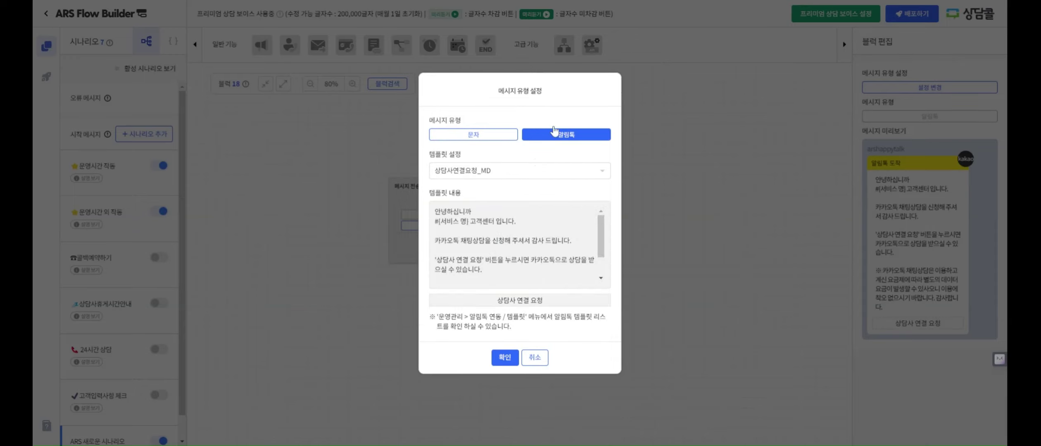
{"action": "left_click", "coordinate": [532, 172]}
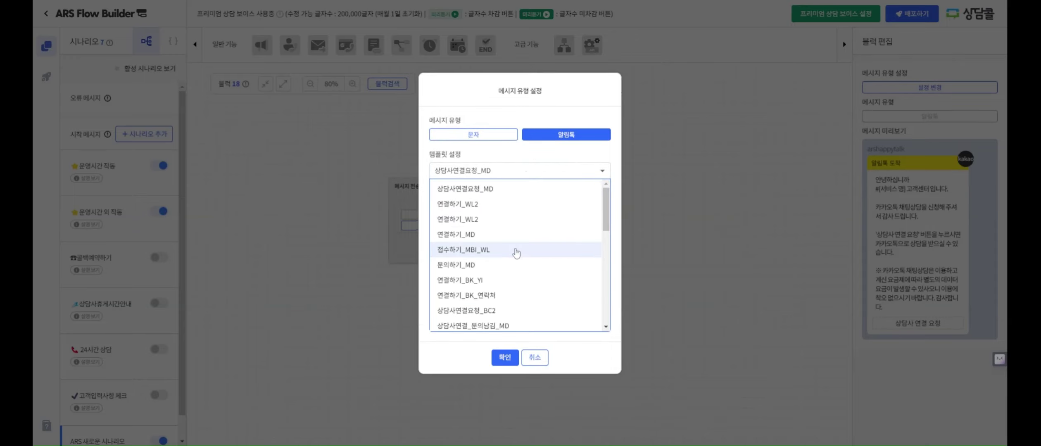
{"action": "scroll", "coordinate": [516, 253], "scroll_direction": "down", "scroll_amount": 2}
{"action": "left_click", "coordinate": [503, 363]}
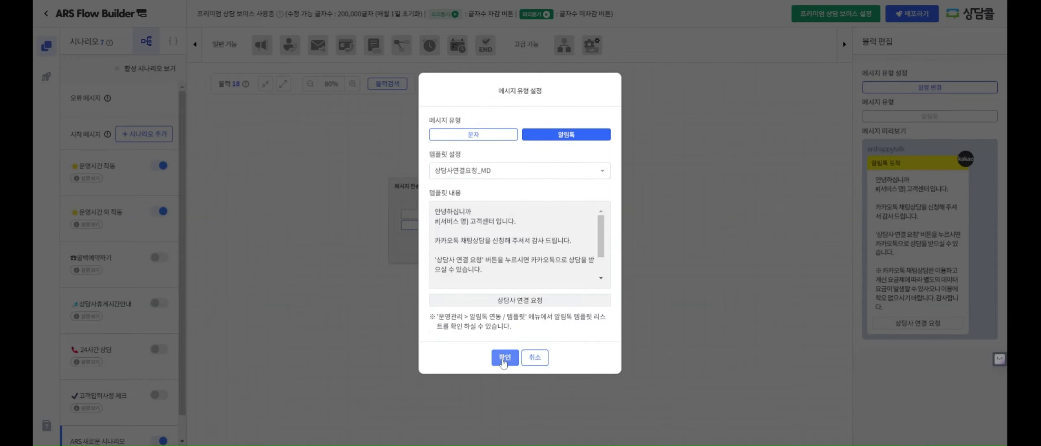
{"action": "left_click", "coordinate": [502, 361]}
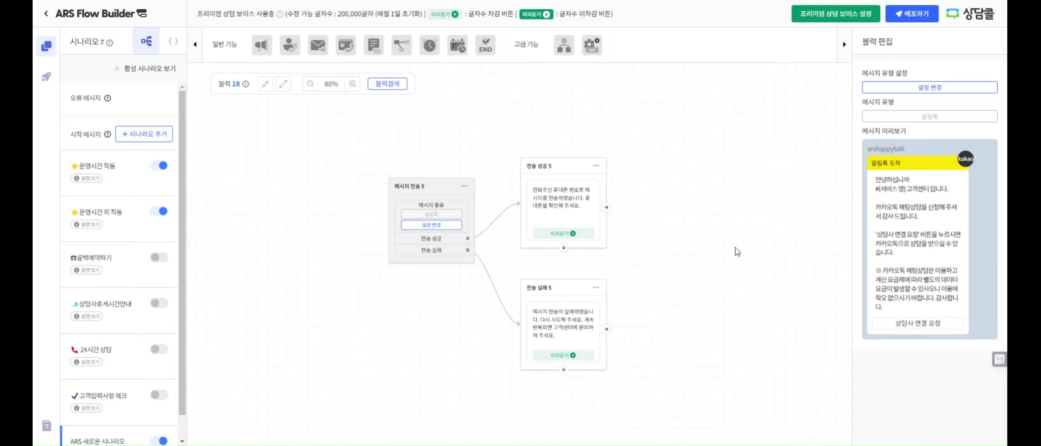
Open the 전송 실패 4 block and select its entire 음성멘트 announcement text
{"action": "left_click_drag", "start_coordinate": [698, 145], "coordinate": [613, 371]}
{"action": "left_click", "coordinate": [590, 264]}
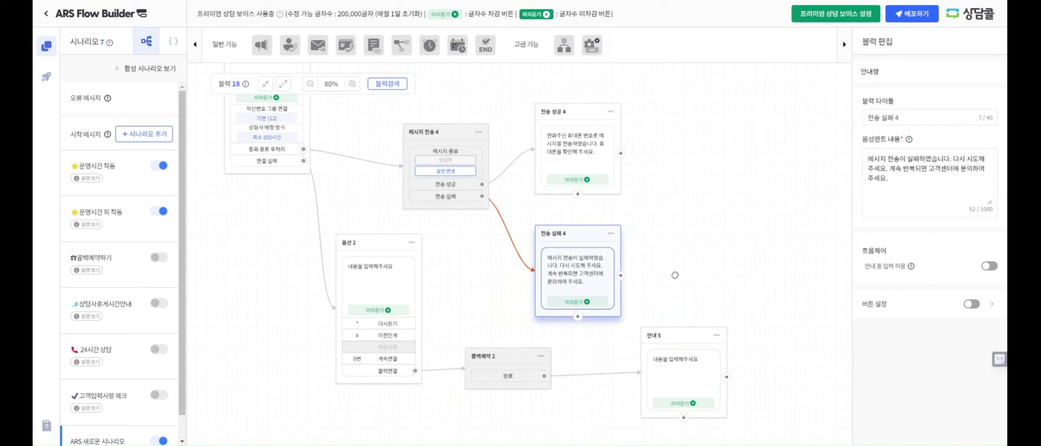
{"action": "left_click", "coordinate": [926, 178]}
{"action": "key", "text": "ctrl+a"}
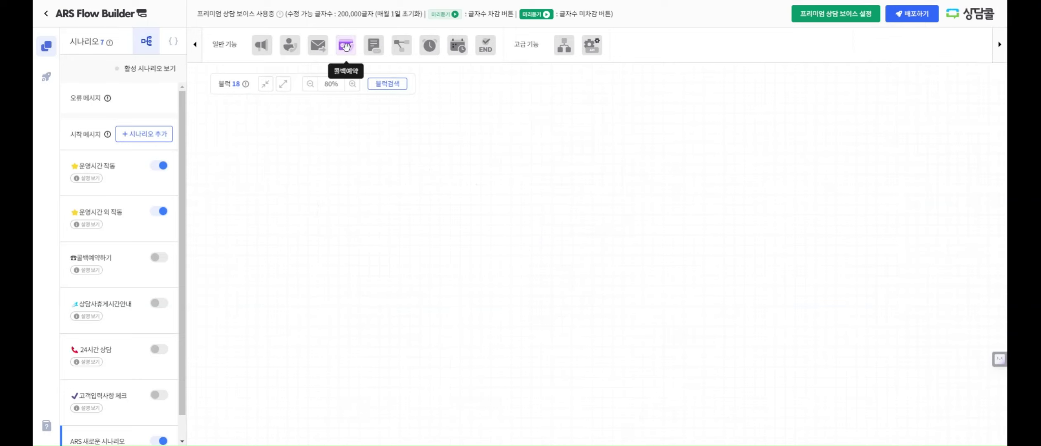
Add a 콜백예약 block and an 안내 6 block with button choices turned off
{"action": "left_click_drag", "start_coordinate": [346, 49], "coordinate": [357, 151]}
{"action": "left_click_drag", "start_coordinate": [263, 46], "coordinate": [555, 143]}
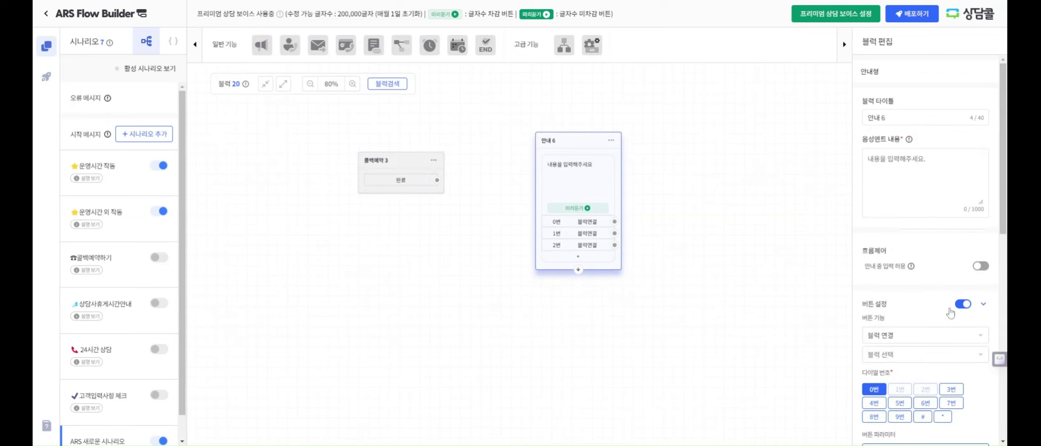
{"action": "left_click", "coordinate": [963, 306]}
Enter the 안내 6 callback-complete message and link 콜백예약 3's 완료 output to it
{"action": "left_click", "coordinate": [564, 184]}
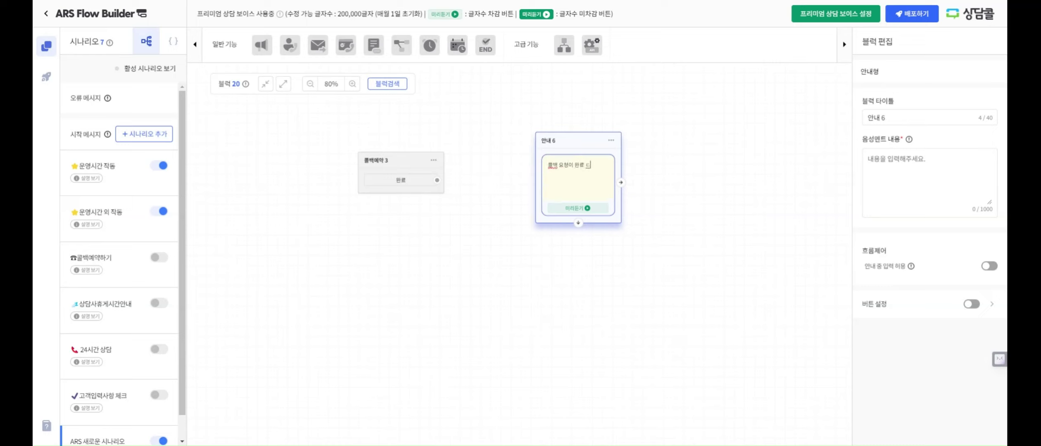
{"action": "type", "text": "빠른 ㅅ"}
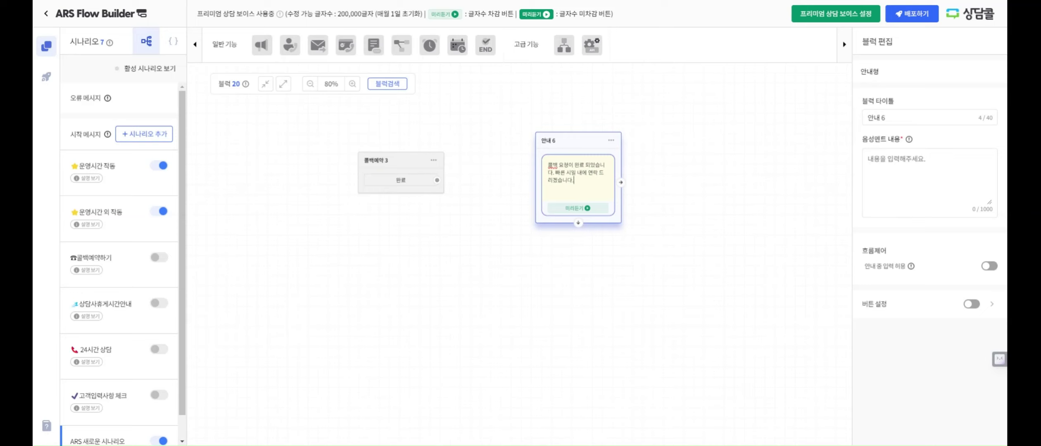
{"action": "left_click", "coordinate": [509, 196]}
{"action": "left_click_drag", "start_coordinate": [437, 180], "coordinate": [553, 194]}
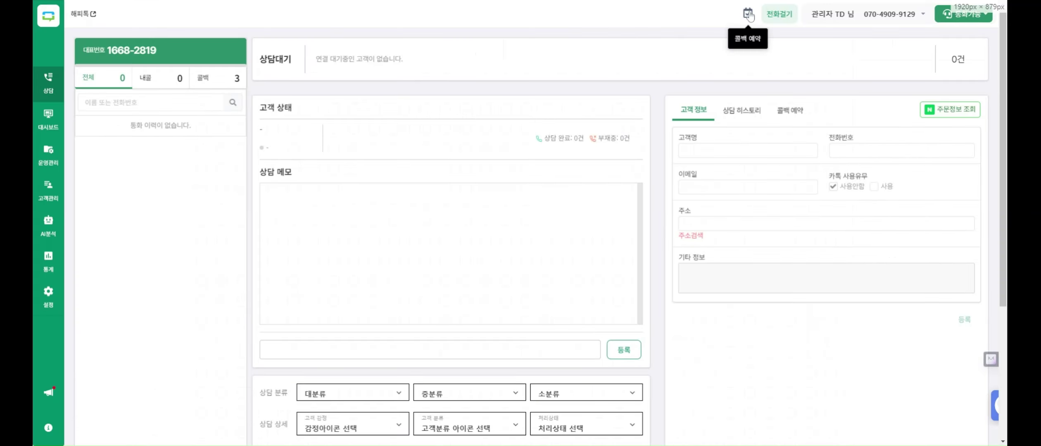
Show pending callback reservations and open the first ARS 콜백예약 entry's details
{"action": "left_click", "coordinate": [748, 15]}
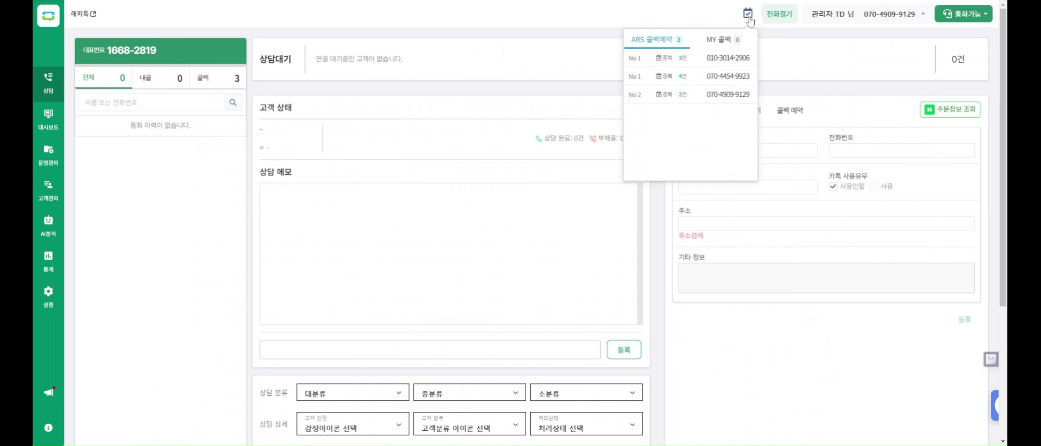
{"action": "left_click", "coordinate": [716, 59]}
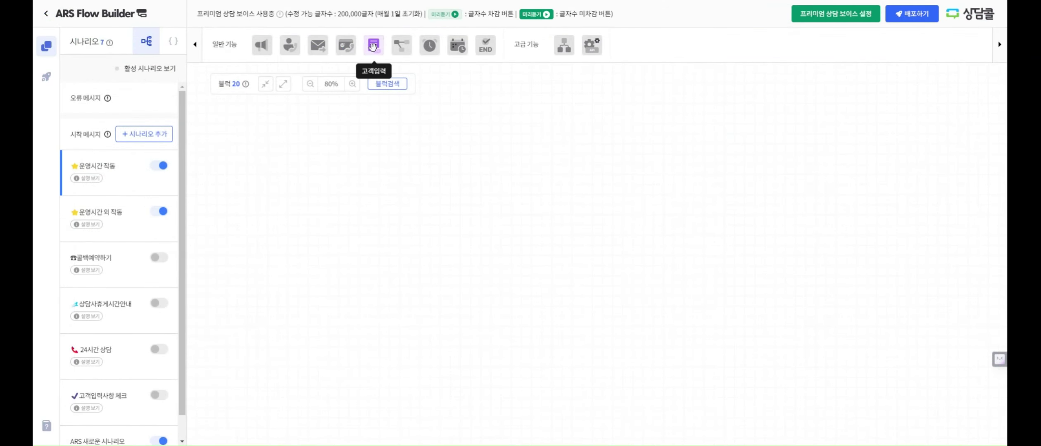
Set 고객입력 2's prompt to '나이를 입력해 주세요.' and connect it to a new API 3 block
{"action": "left_click_drag", "start_coordinate": [618, 210], "coordinate": [577, 190]}
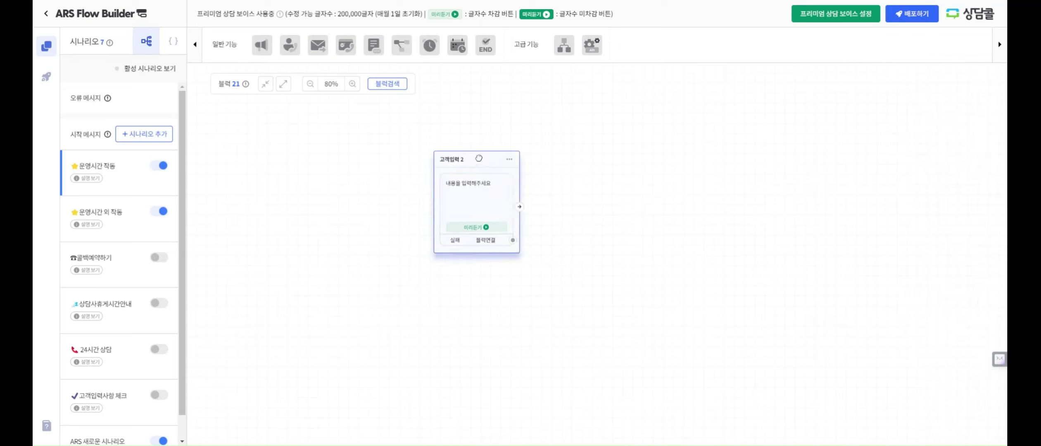
{"action": "left_click", "coordinate": [478, 159]}
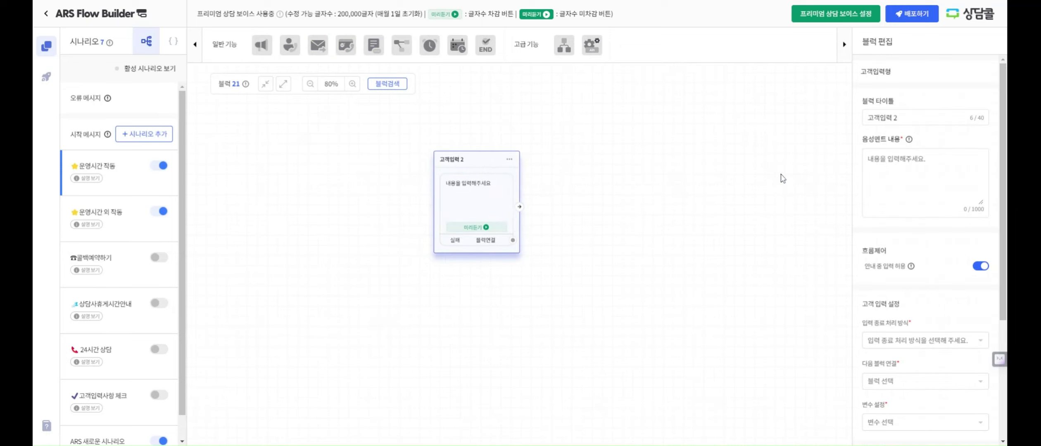
{"action": "left_click", "coordinate": [888, 176]}
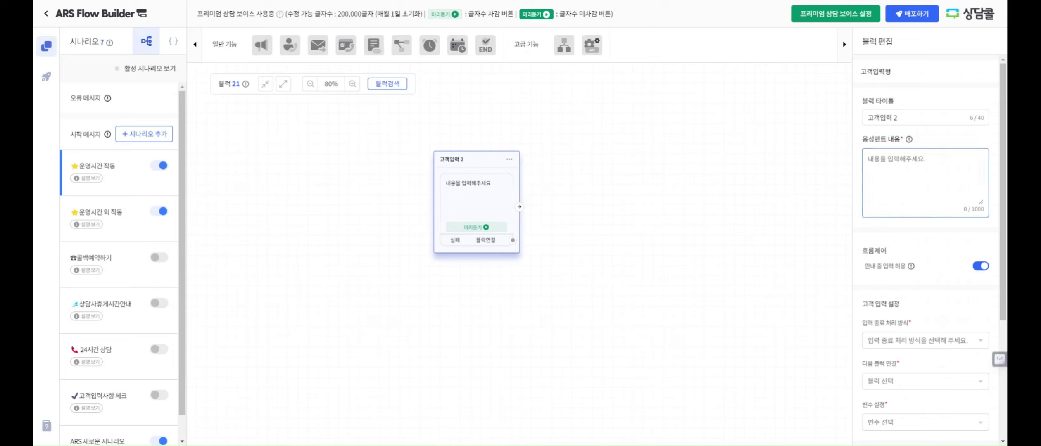
{"action": "type", "text": "나이를 입력해 주세요."}
{"action": "left_click", "coordinate": [678, 166]}
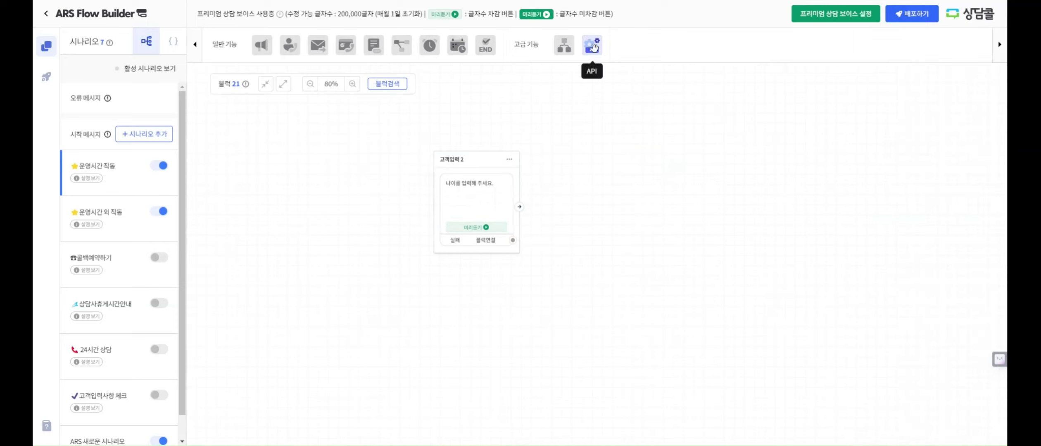
{"action": "left_click_drag", "start_coordinate": [593, 50], "coordinate": [604, 158]}
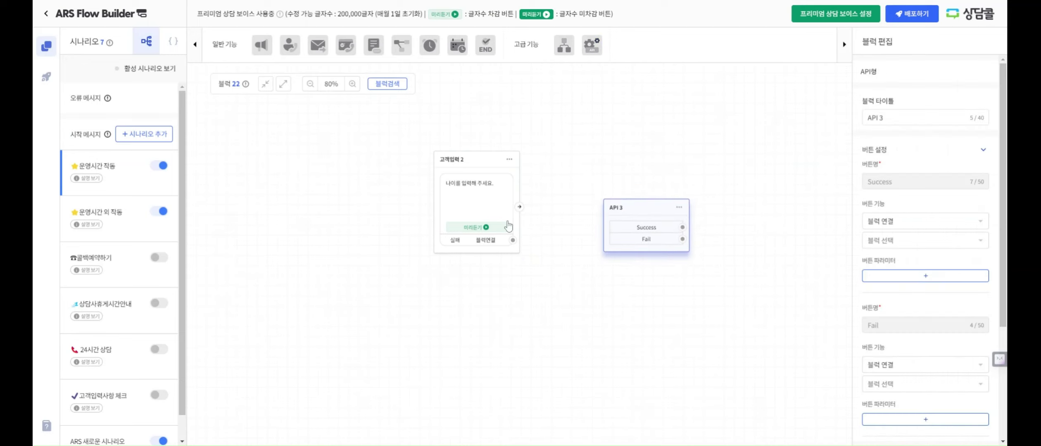
{"action": "left_click_drag", "start_coordinate": [520, 207], "coordinate": [608, 229]}
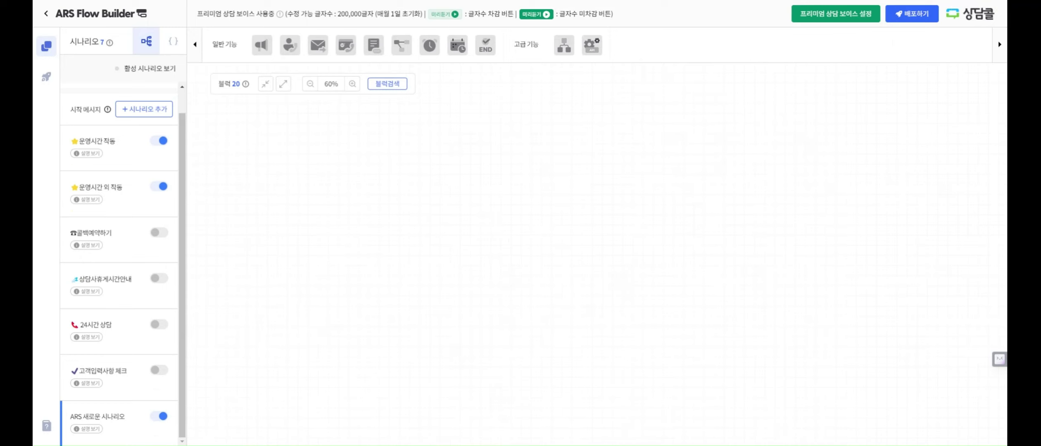
Add an 옵션 3 block, keeping its 다시듣기 and 이전단계 buttons enabled
{"action": "left_click", "coordinate": [400, 45]}
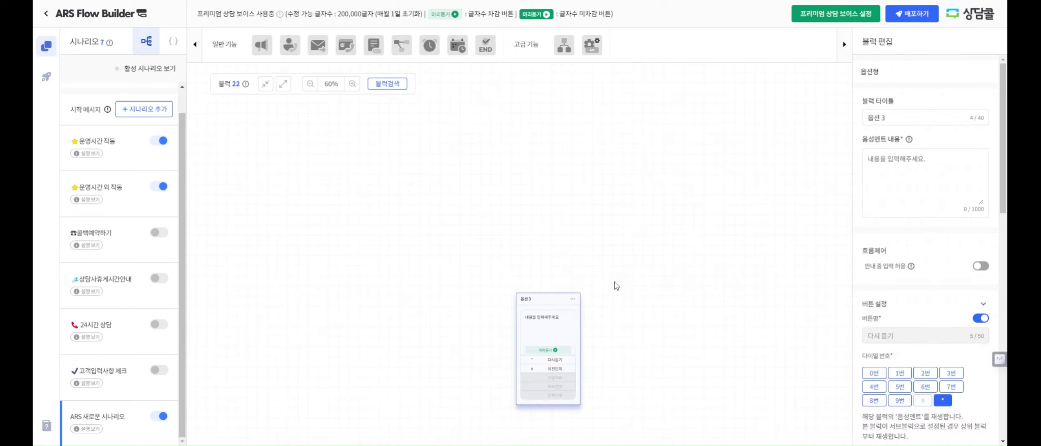
{"action": "left_click", "coordinate": [620, 248]}
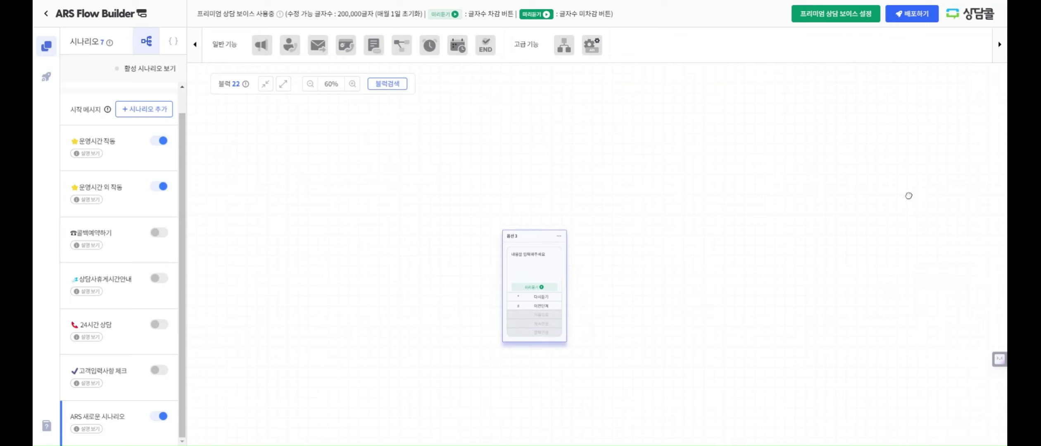
{"action": "left_click", "coordinate": [982, 319]}
{"action": "left_click", "coordinate": [982, 319]}
{"action": "scroll", "coordinate": [975, 375], "scroll_direction": "down", "scroll_amount": 5}
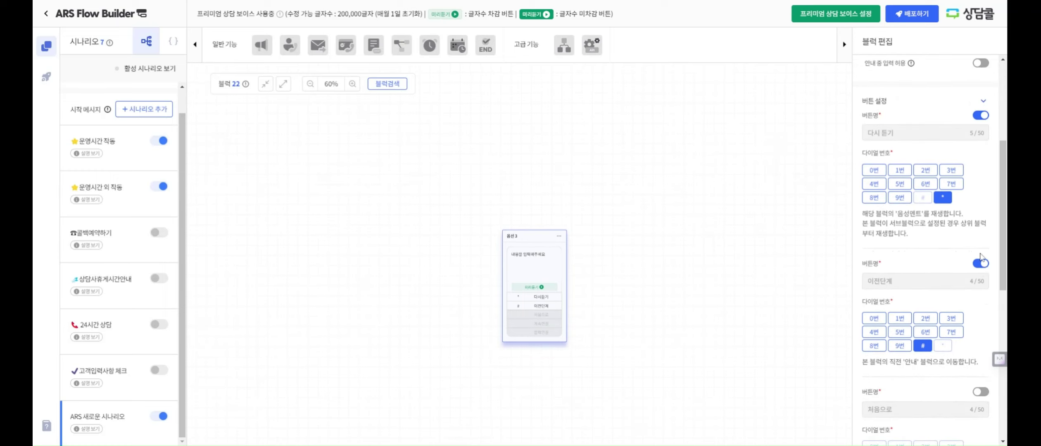
{"action": "left_click", "coordinate": [982, 263]}
{"action": "left_click", "coordinate": [982, 264]}
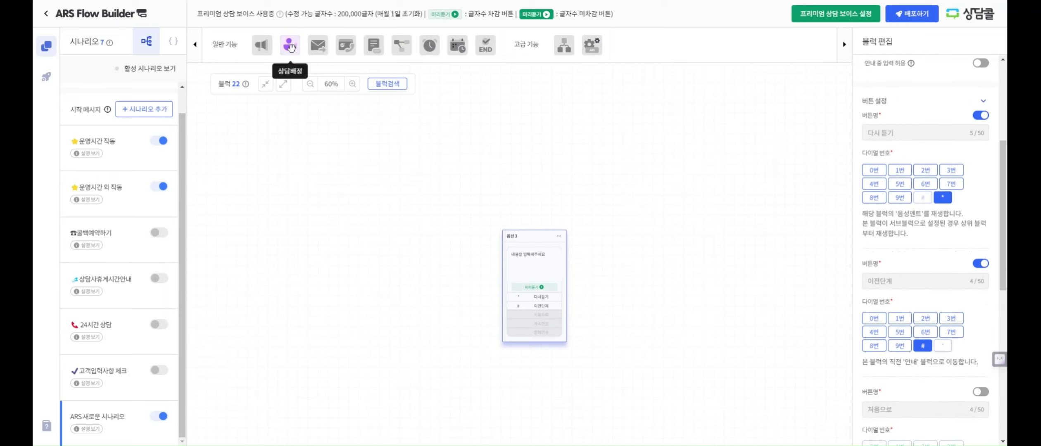
Add an 안내 7 block and connect it into 옵션 3
{"action": "left_click_drag", "start_coordinate": [264, 46], "coordinate": [504, 97]}
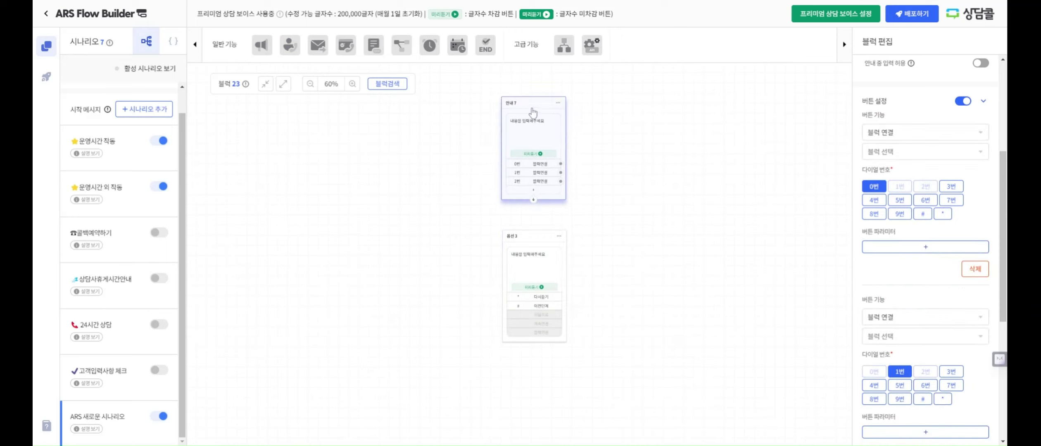
{"action": "left_click_drag", "start_coordinate": [530, 199], "coordinate": [541, 239]}
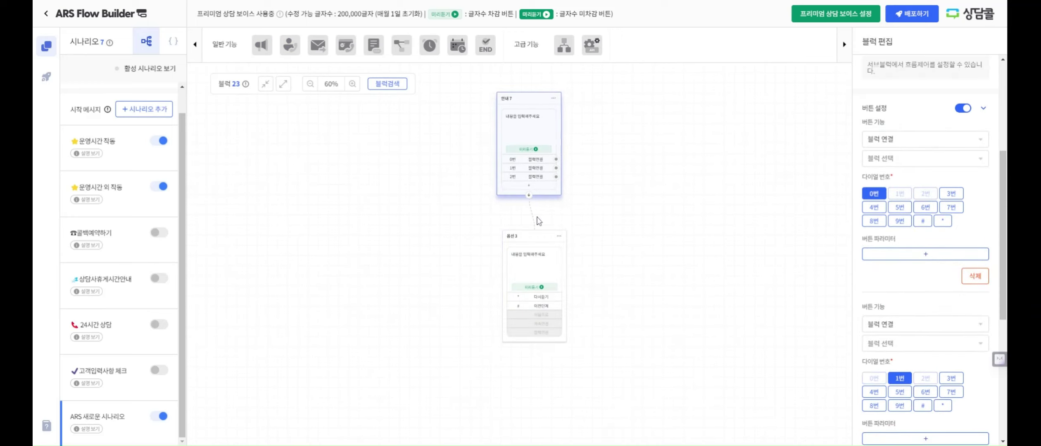
{"action": "left_click_drag", "start_coordinate": [600, 268], "coordinate": [588, 239]}
Review 옵션 3's 이전단계 and 처음으로 button settings
{"action": "left_click", "coordinate": [520, 205]}
{"action": "scroll", "coordinate": [926, 299], "scroll_direction": "down", "scroll_amount": 1}
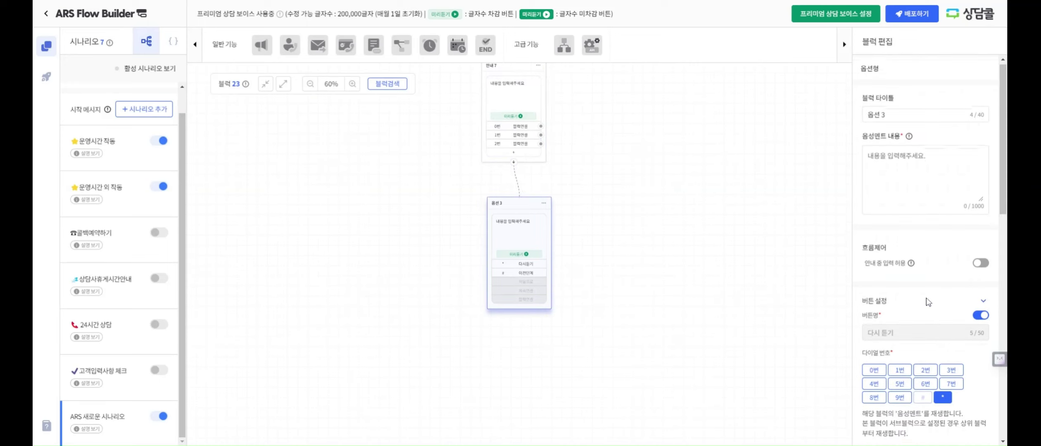
{"action": "scroll", "coordinate": [944, 293], "scroll_direction": "down", "scroll_amount": 8}
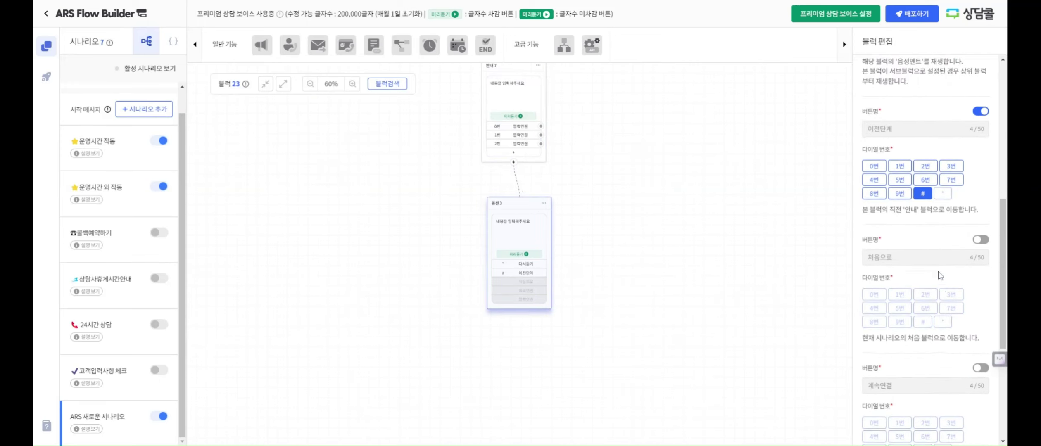
{"action": "scroll", "coordinate": [934, 236], "scroll_direction": "up", "scroll_amount": 1}
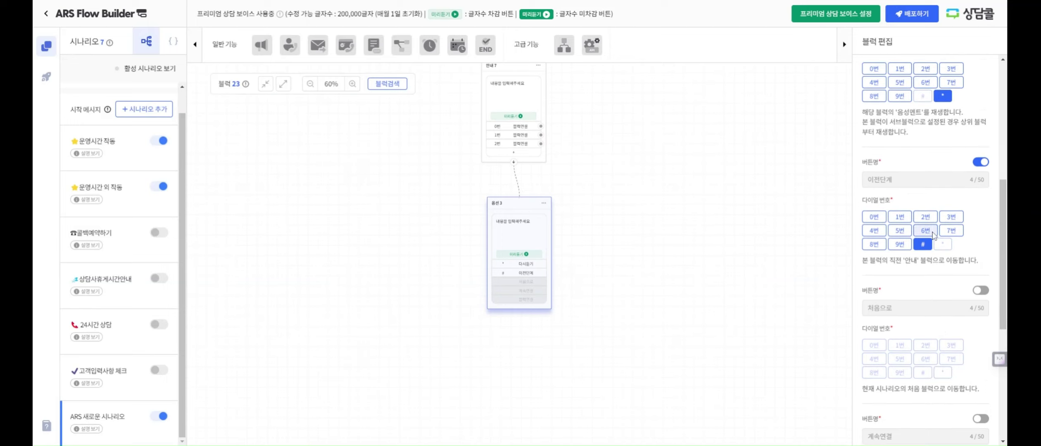
{"action": "left_click", "coordinate": [527, 273]}
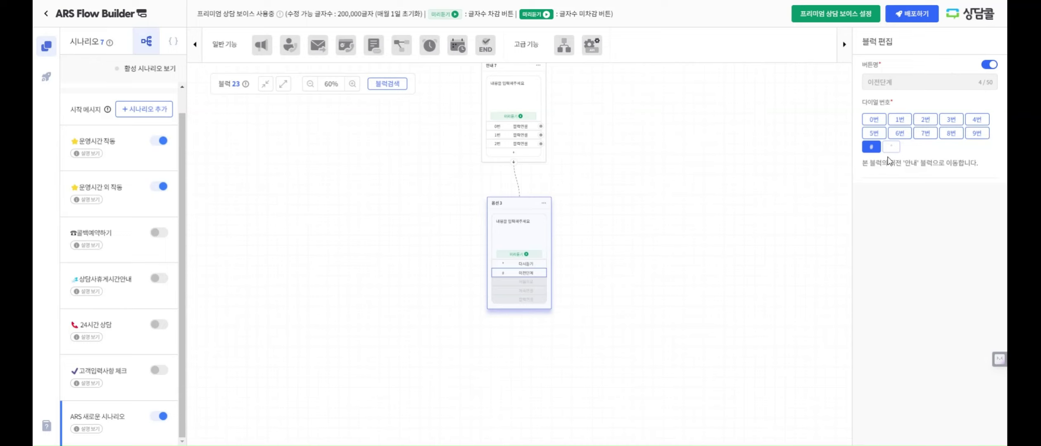
{"action": "left_click", "coordinate": [532, 281]}
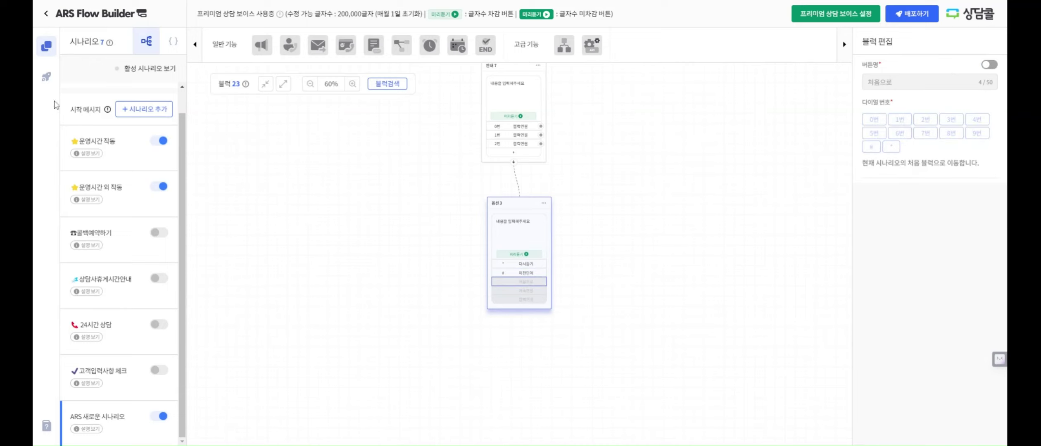
Add a 상담배정 5 block routing 연결 실패 to 옵션 3, and enable 옵션 3's 계속연결 button
{"action": "left_click", "coordinate": [500, 291]}
{"action": "left_click_drag", "start_coordinate": [292, 48], "coordinate": [332, 174]}
{"action": "left_click_drag", "start_coordinate": [390, 278], "coordinate": [533, 296]}
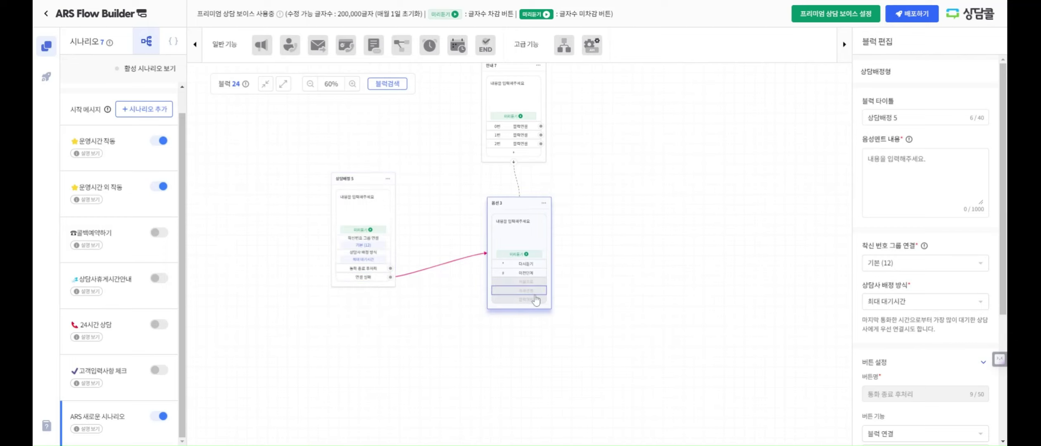
{"action": "scroll", "coordinate": [934, 313], "scroll_direction": "down", "scroll_amount": 10}
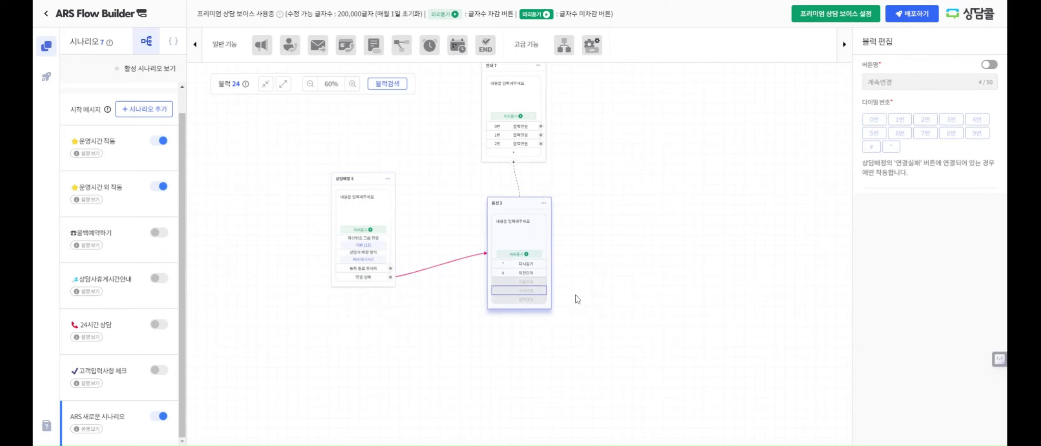
{"action": "left_click", "coordinate": [985, 67]}
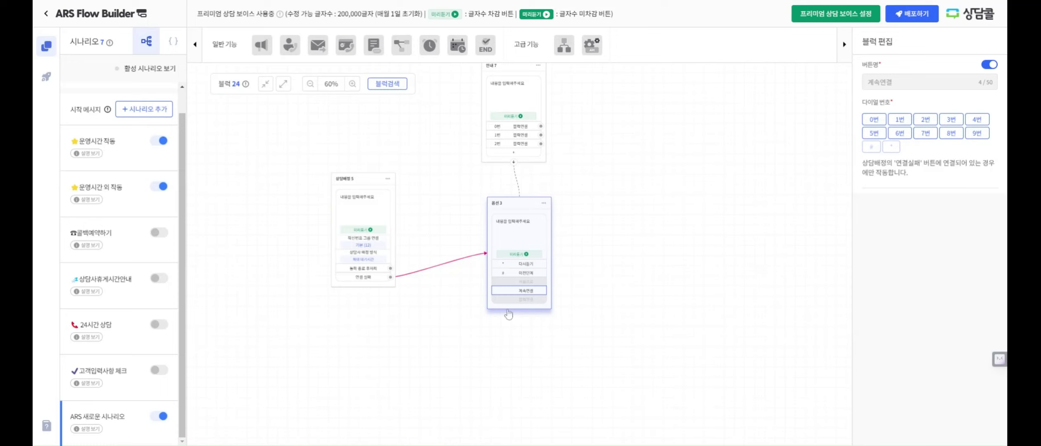
Enable 옵션 3's block-link button on dial 0 and link it to a new 콜백예약 4 block
{"action": "left_click", "coordinate": [537, 299]}
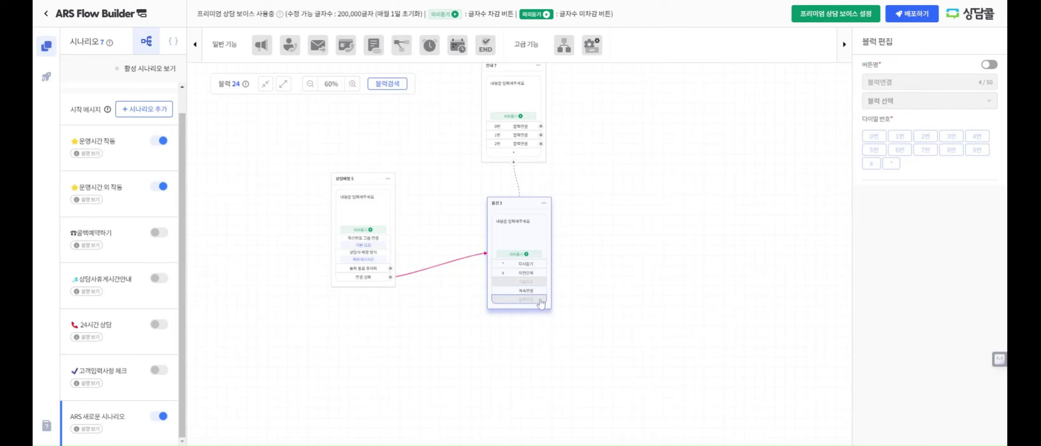
{"action": "left_click", "coordinate": [988, 65]}
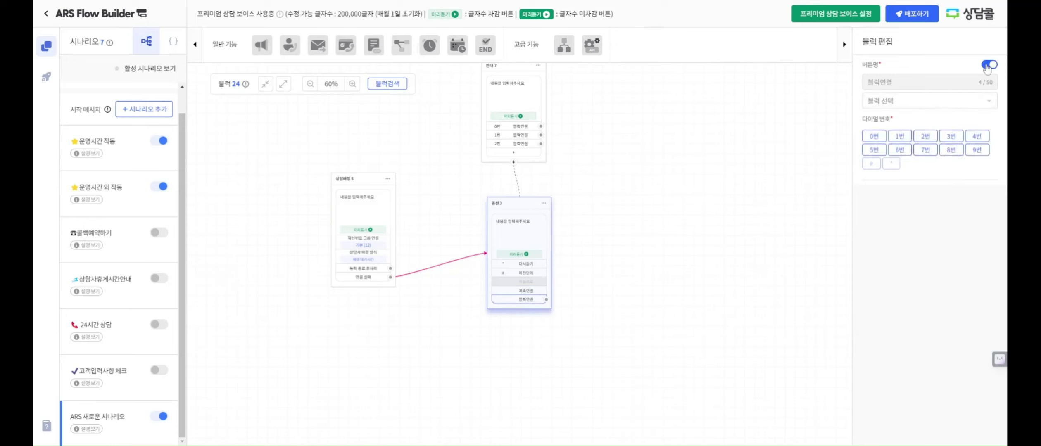
{"action": "left_click", "coordinate": [873, 136]}
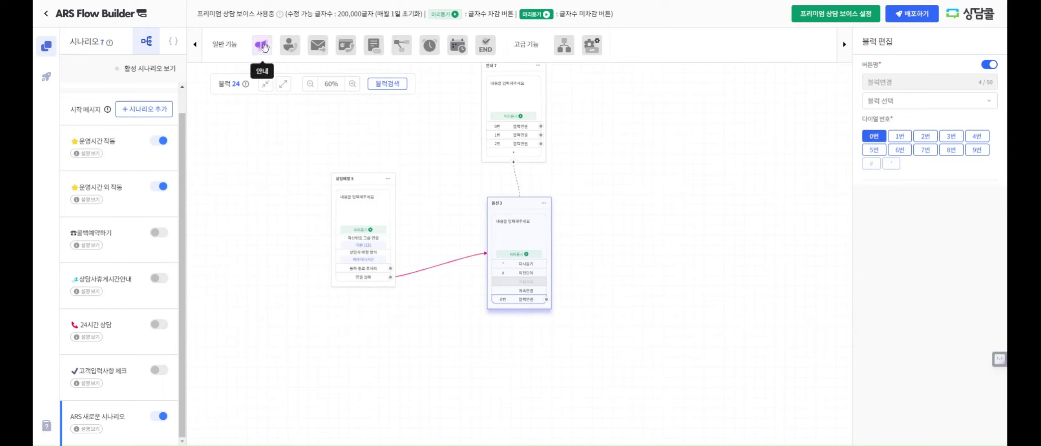
{"action": "left_click", "coordinate": [349, 44]}
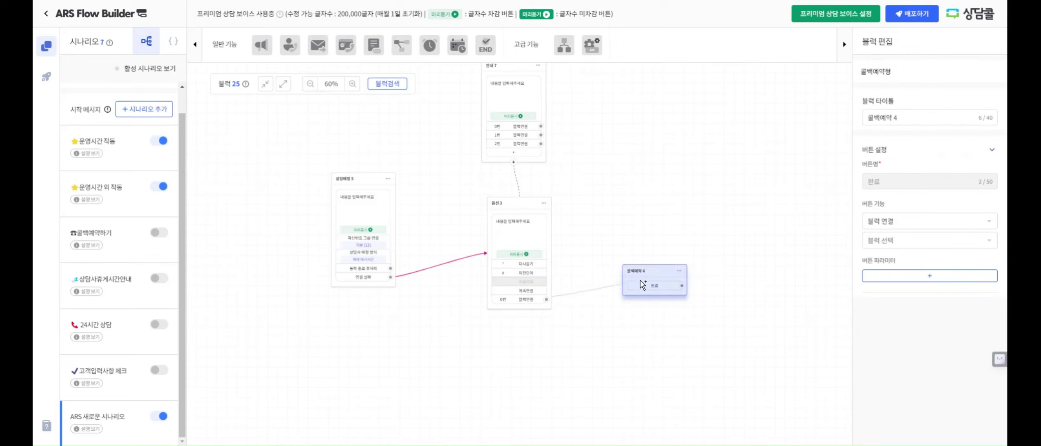
{"action": "left_click_drag", "start_coordinate": [642, 285], "coordinate": [642, 285]}
{"action": "left_click_drag", "start_coordinate": [731, 328], "coordinate": [689, 160]}
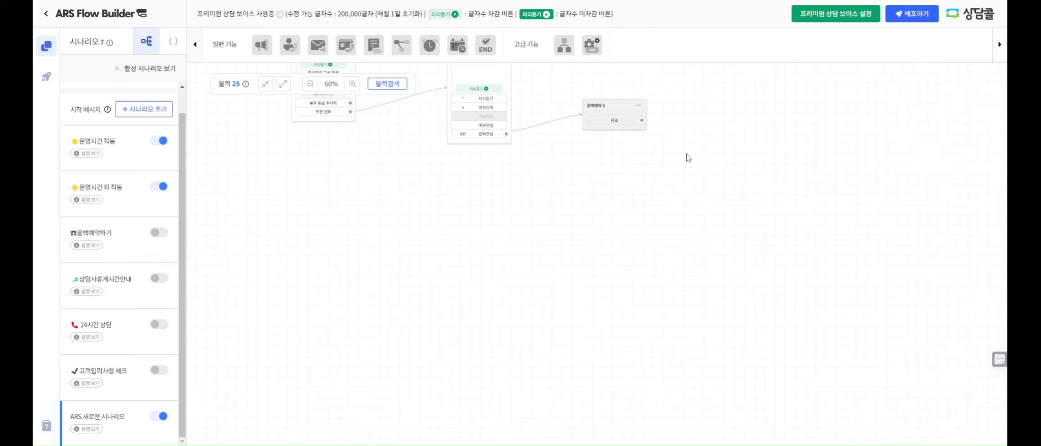
{"action": "left_click_drag", "start_coordinate": [630, 312], "coordinate": [656, 198]}
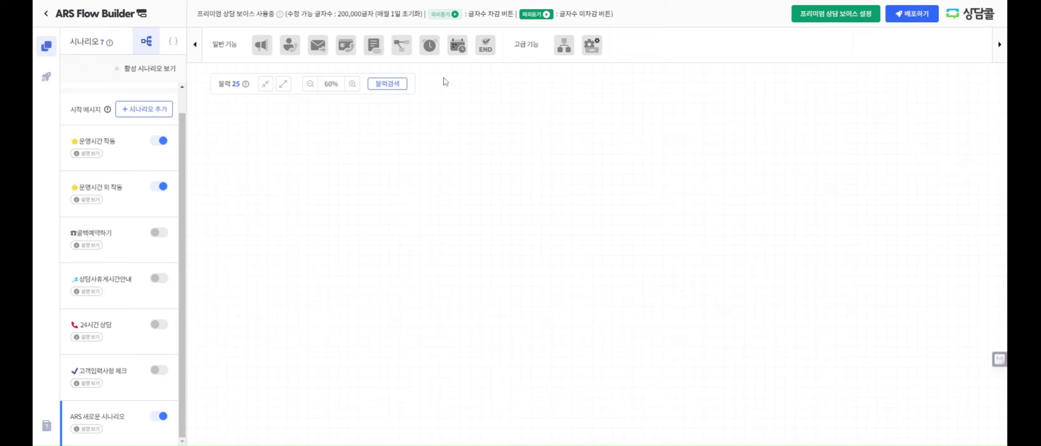
Place a 운영시간 조건 1 block and inspect its 운영시간 and 운영시간 외 branches
{"action": "left_click_drag", "start_coordinate": [429, 46], "coordinate": [507, 200]}
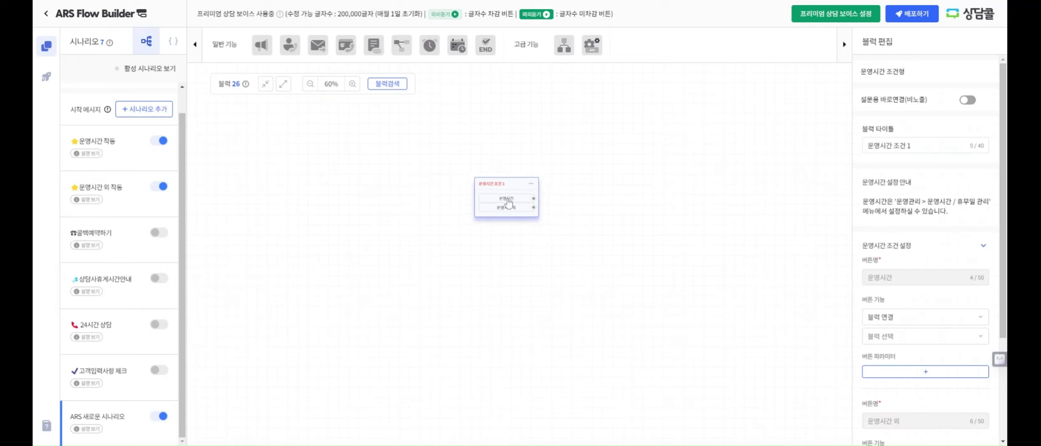
{"action": "left_click", "coordinate": [510, 209]}
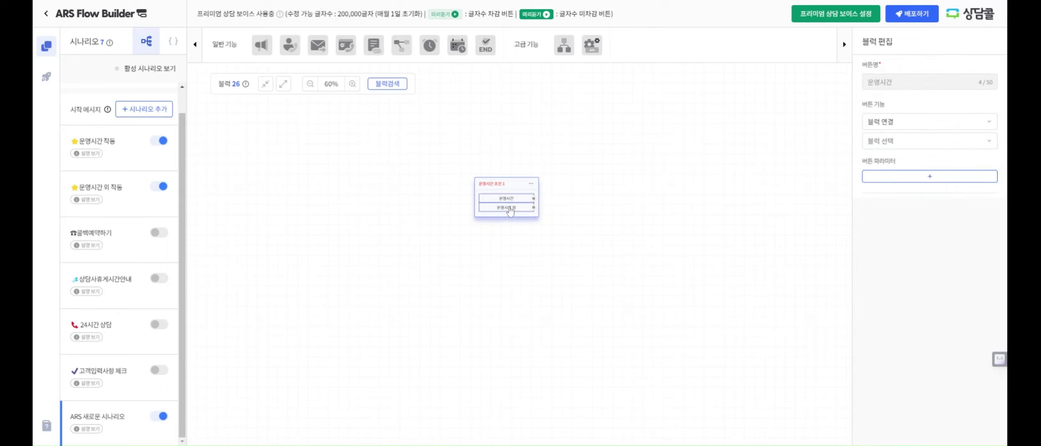
{"action": "left_click", "coordinate": [506, 208]}
{"action": "left_click", "coordinate": [669, 241]}
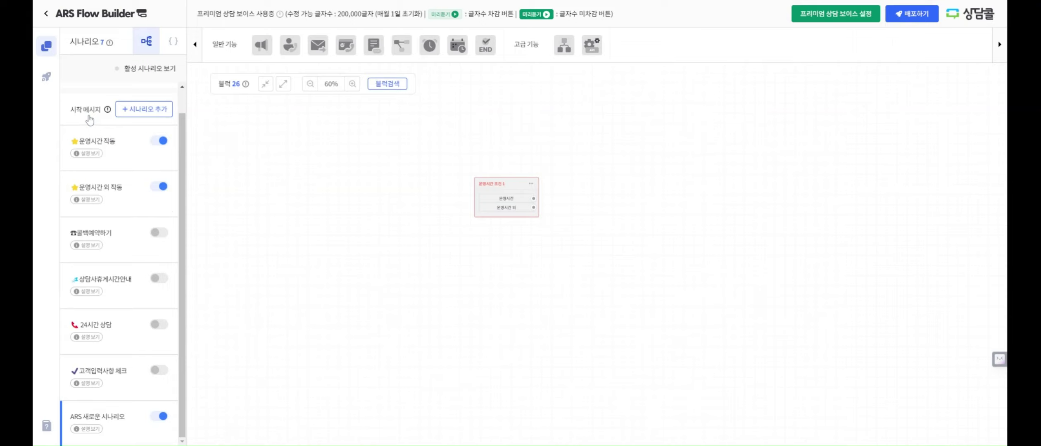
Switch to the operating-hours scenario's flow from the scenario list
{"action": "left_click", "coordinate": [89, 119]}
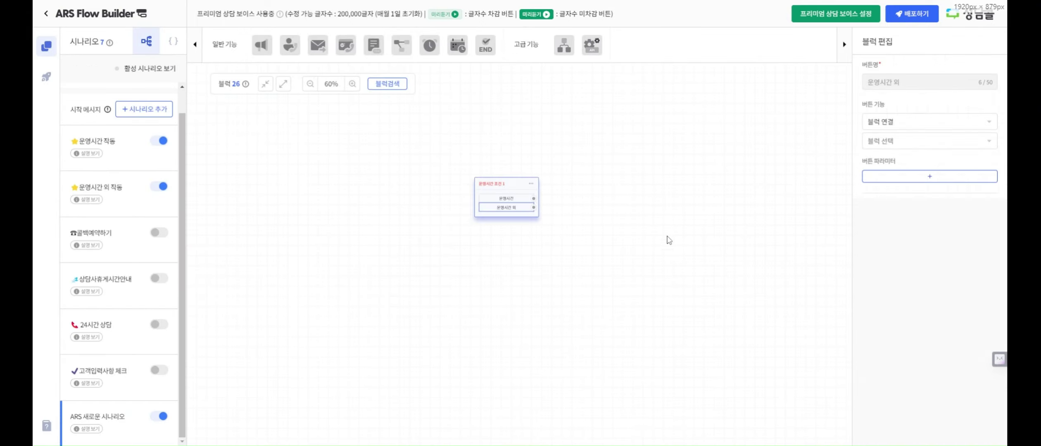
{"action": "left_click", "coordinate": [669, 240]}
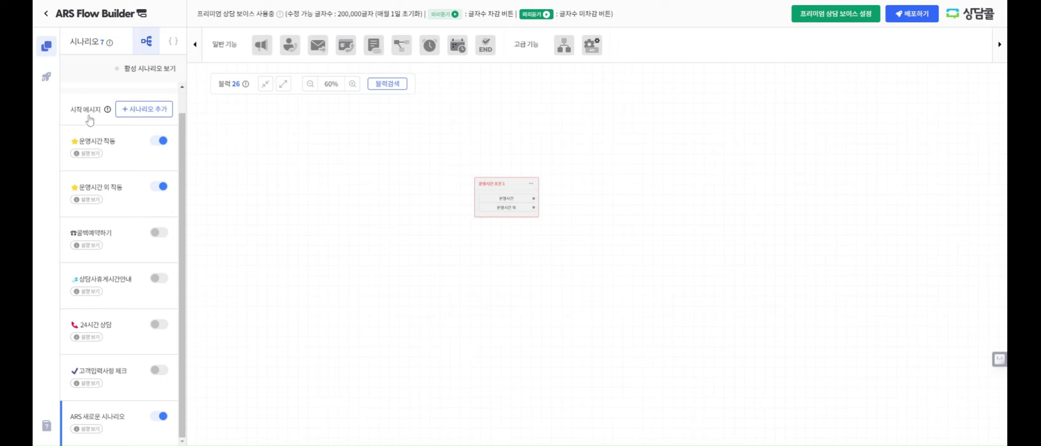
{"action": "left_click", "coordinate": [90, 119]}
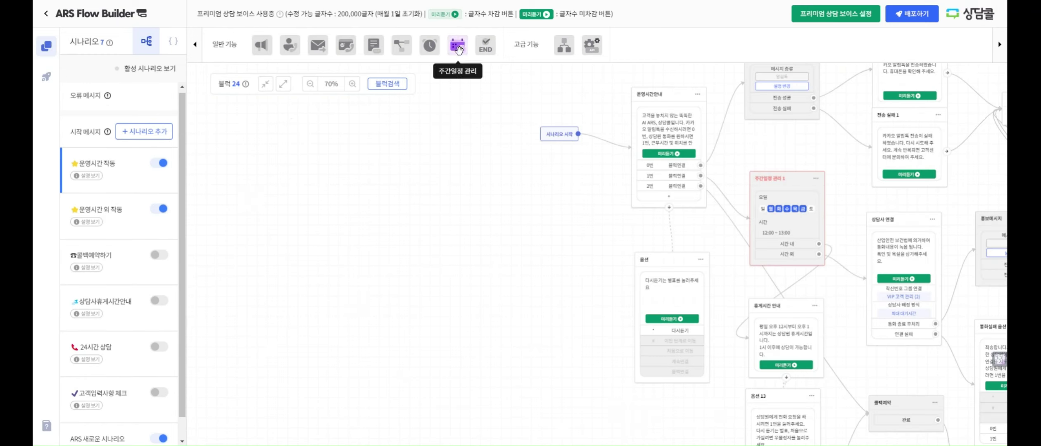
Add a 주간일정 관리 1 weekly-schedule block and position it in the flow
{"action": "left_click_drag", "start_coordinate": [458, 50], "coordinate": [413, 202]}
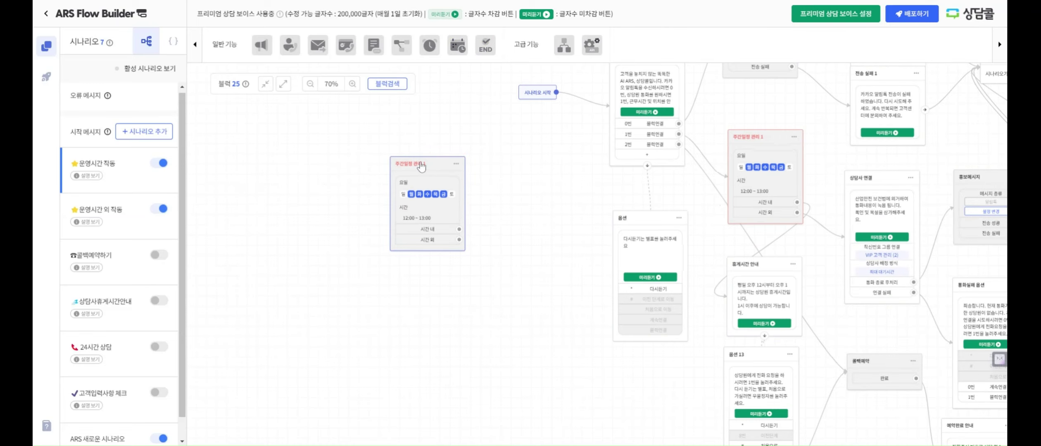
{"action": "left_click_drag", "start_coordinate": [421, 166], "coordinate": [445, 176]}
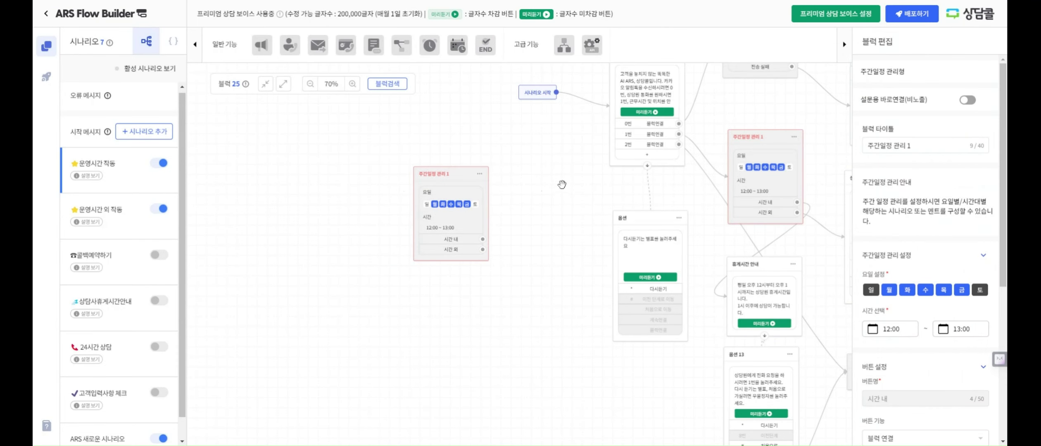
{"action": "left_click", "coordinate": [551, 206]}
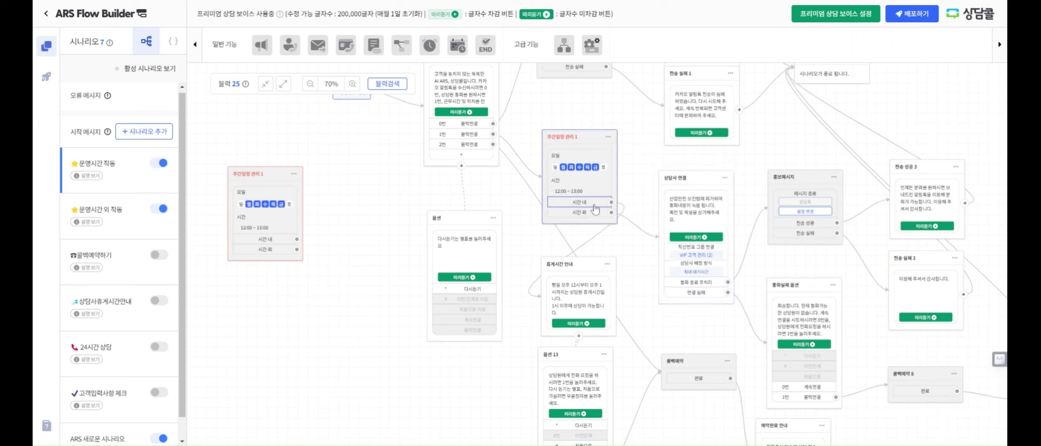
Review the 휴게시간 안내 and 상담사 연결 blocks' settings
{"action": "left_click", "coordinate": [589, 260]}
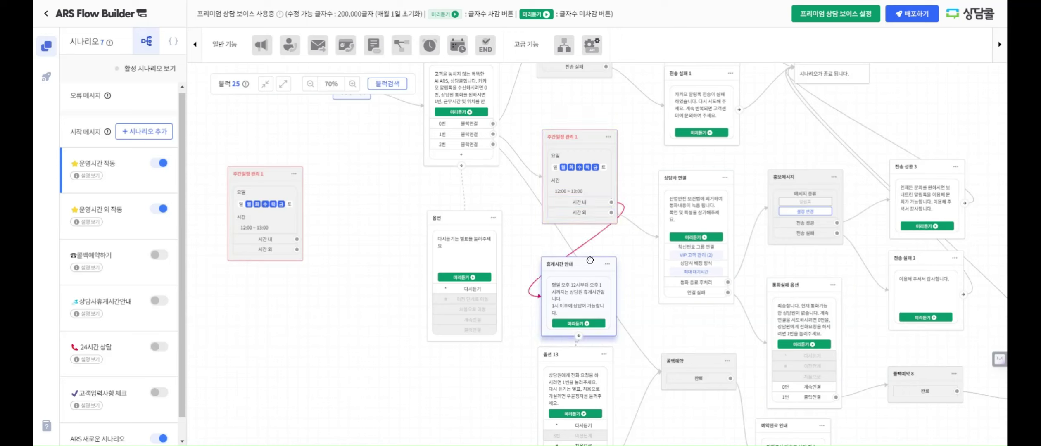
{"action": "left_click", "coordinate": [688, 179]}
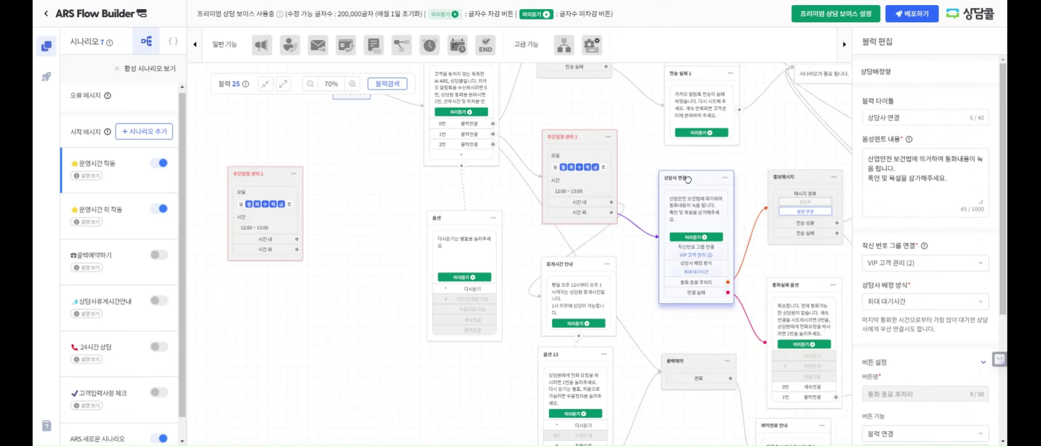
{"action": "left_click_drag", "start_coordinate": [693, 331], "coordinate": [658, 288]}
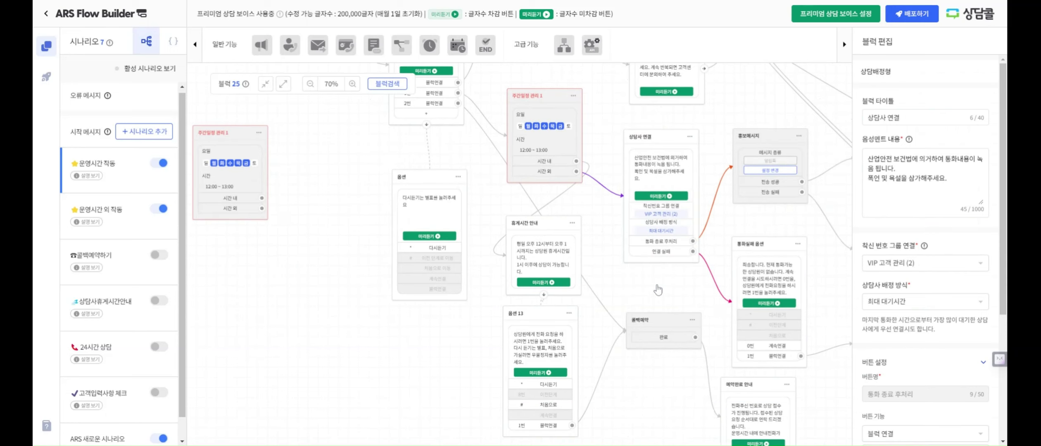
{"action": "left_click", "coordinate": [656, 283]}
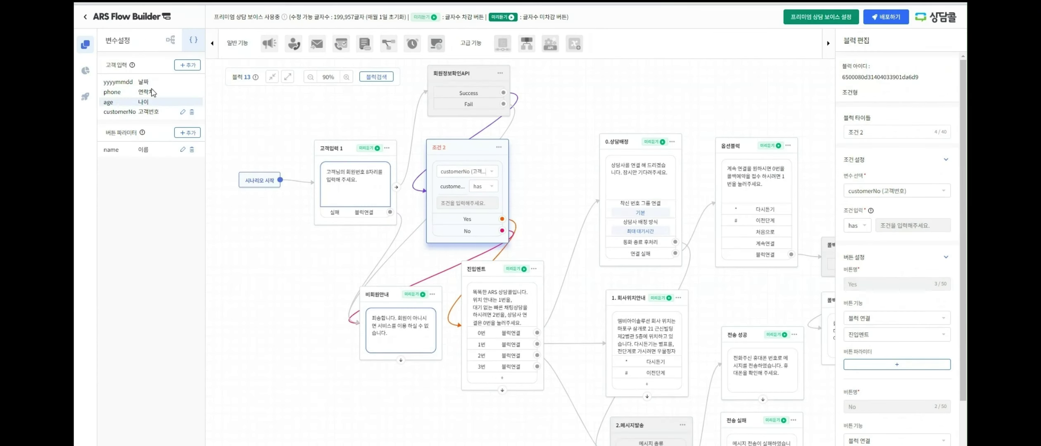
Review 조건 2's variable choices, leaving customerNo unchanged
{"action": "left_click", "coordinate": [481, 186]}
{"action": "left_click", "coordinate": [481, 186]}
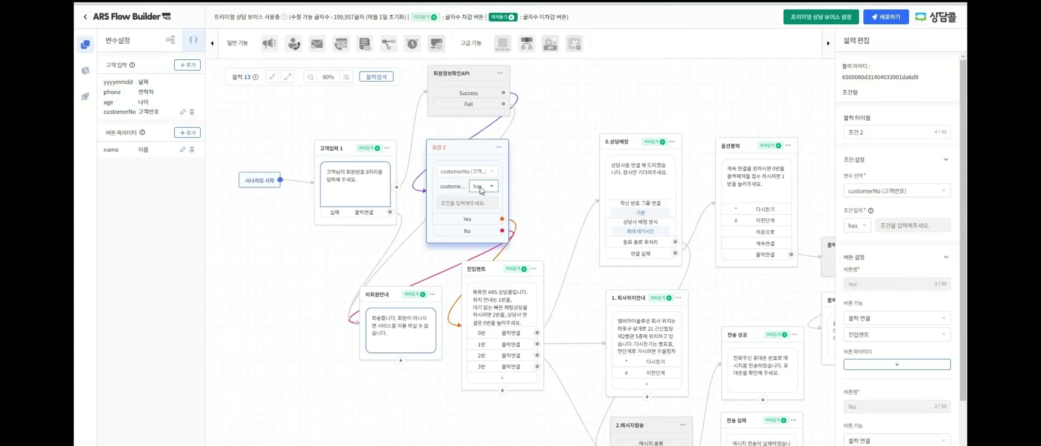
{"action": "left_click", "coordinate": [461, 171]}
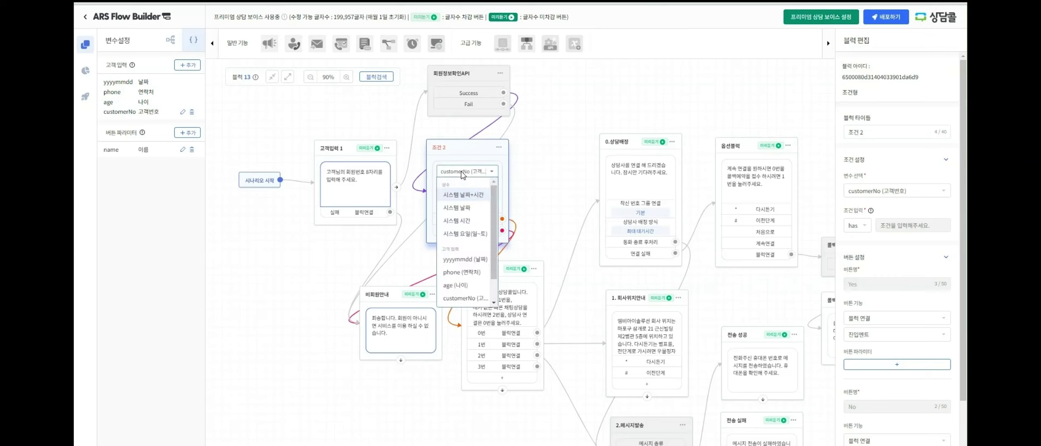
{"action": "left_click", "coordinate": [467, 299]}
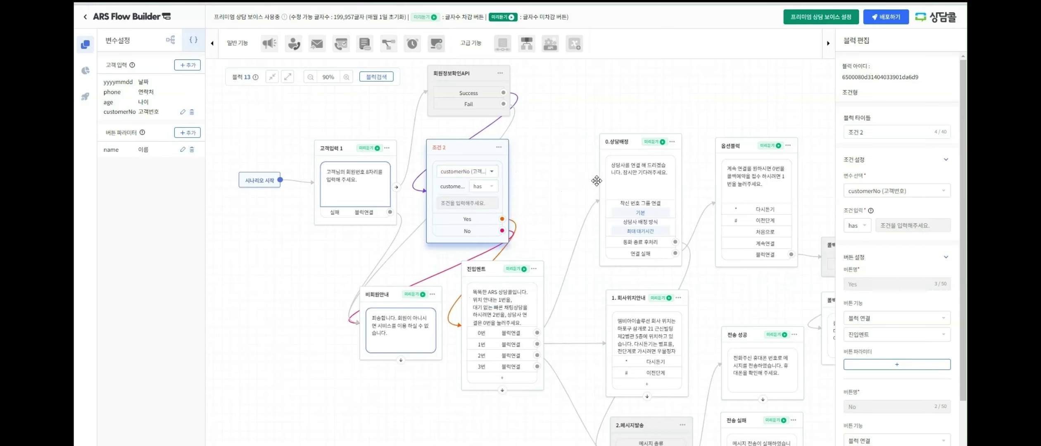
Switch 조건 2's operator to ≠ and back to has, then inspect the 비회원안내 and 진입멘트 blocks
{"action": "left_click", "coordinate": [491, 186]}
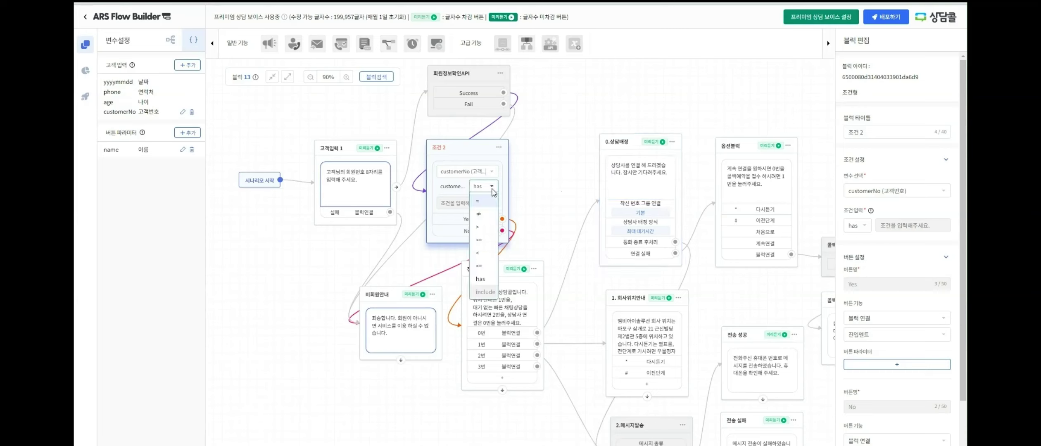
{"action": "left_click", "coordinate": [486, 209]}
{"action": "left_click", "coordinate": [491, 188]}
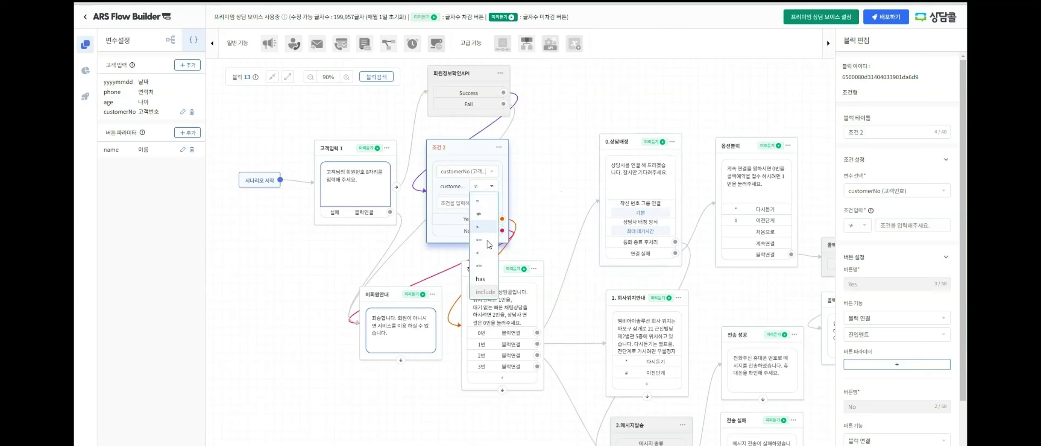
{"action": "left_click", "coordinate": [487, 280]}
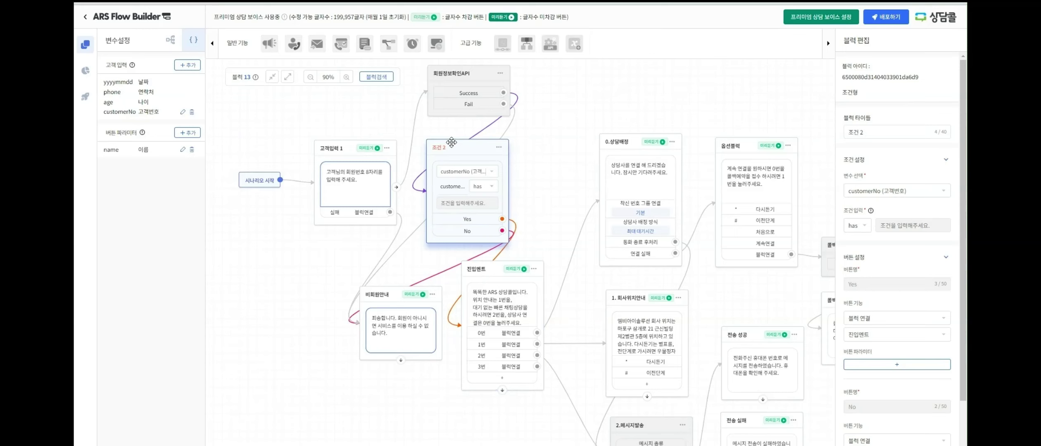
{"action": "left_click", "coordinate": [384, 294]}
{"action": "left_click", "coordinate": [493, 265]}
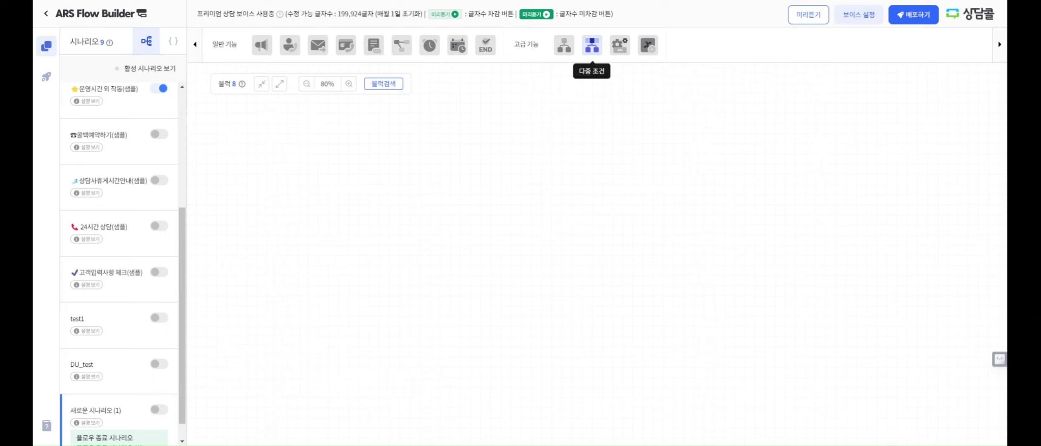
Place a 다중 조건 1 block on the canvas and add two more conditions to it
{"action": "left_click_drag", "start_coordinate": [594, 50], "coordinate": [450, 133]}
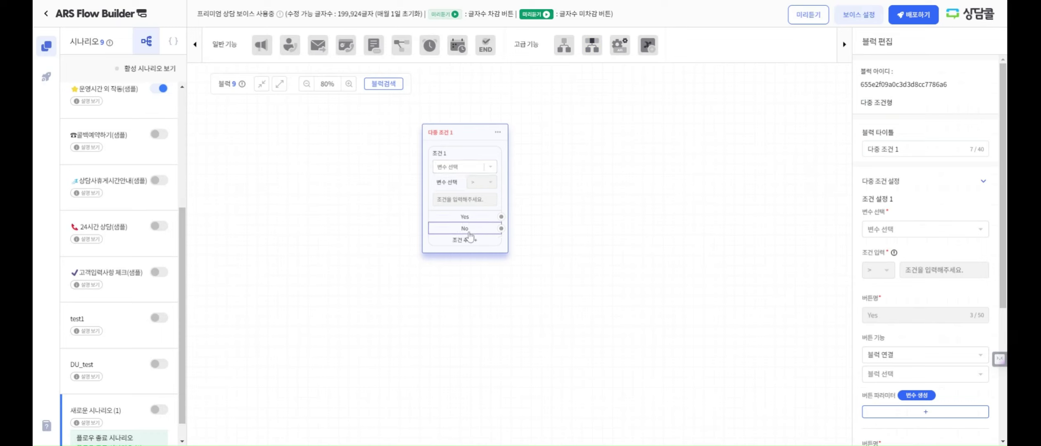
{"action": "left_click", "coordinate": [468, 244]}
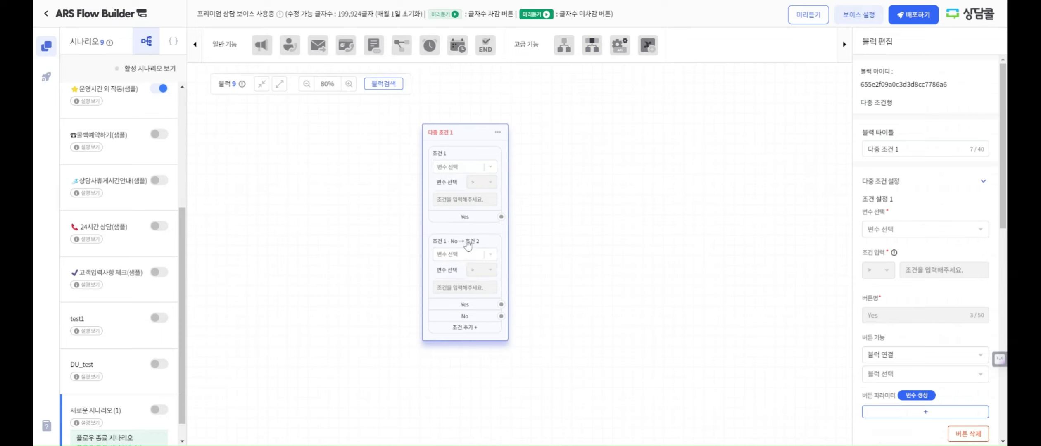
{"action": "left_click", "coordinate": [463, 333]}
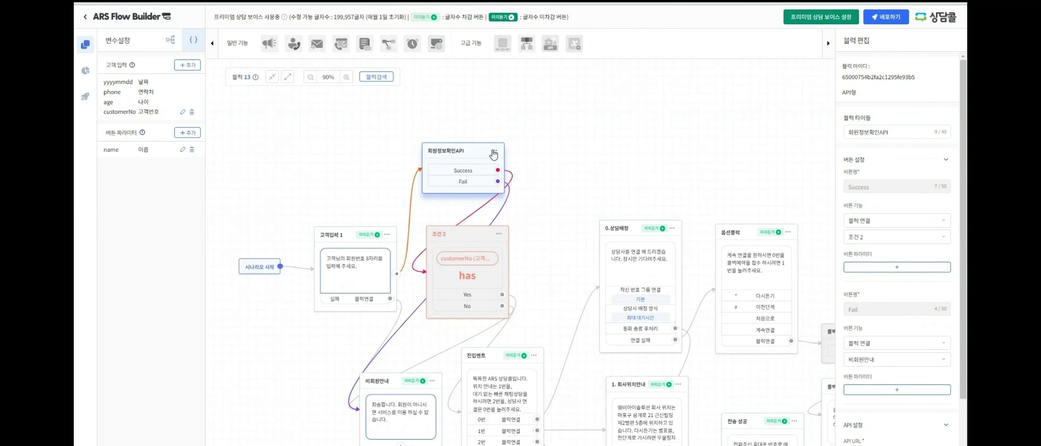
Open the 회원정보확인API settings and set the request method to POST
{"action": "left_click_drag", "start_coordinate": [550, 43], "coordinate": [498, 132]}
{"action": "left_click", "coordinate": [494, 152]}
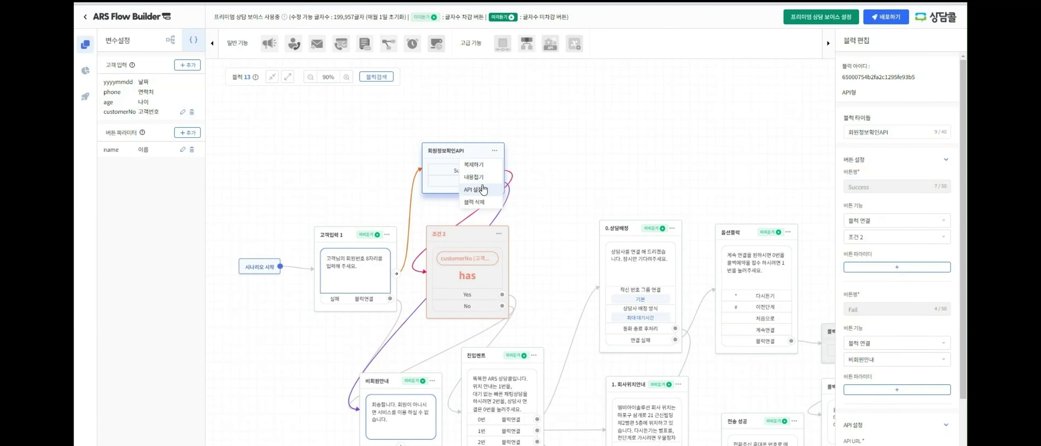
{"action": "left_click", "coordinate": [474, 189]}
{"action": "left_click", "coordinate": [472, 104]}
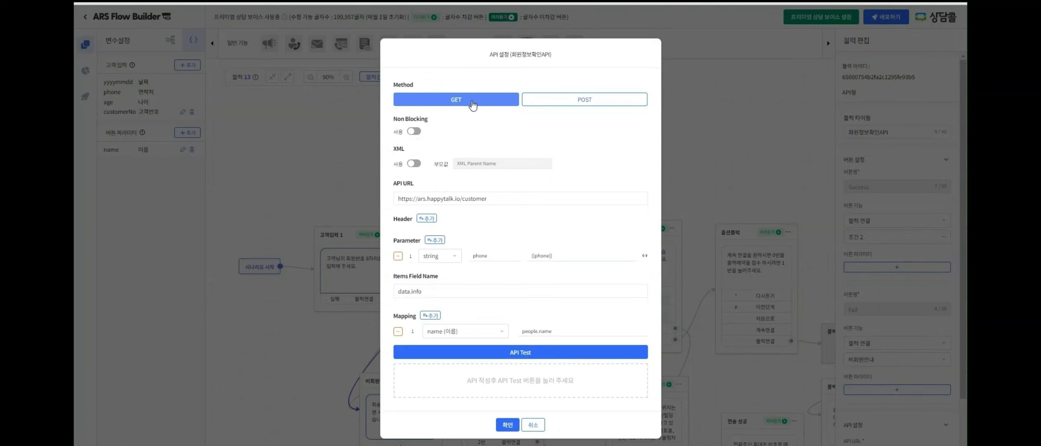
{"action": "left_click", "coordinate": [581, 103]}
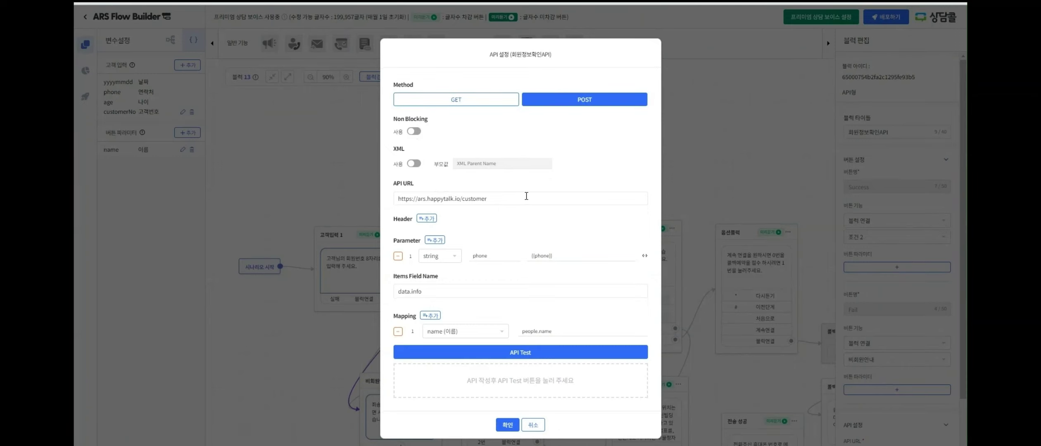
{"action": "left_click_drag", "start_coordinate": [527, 195], "coordinate": [335, 215]}
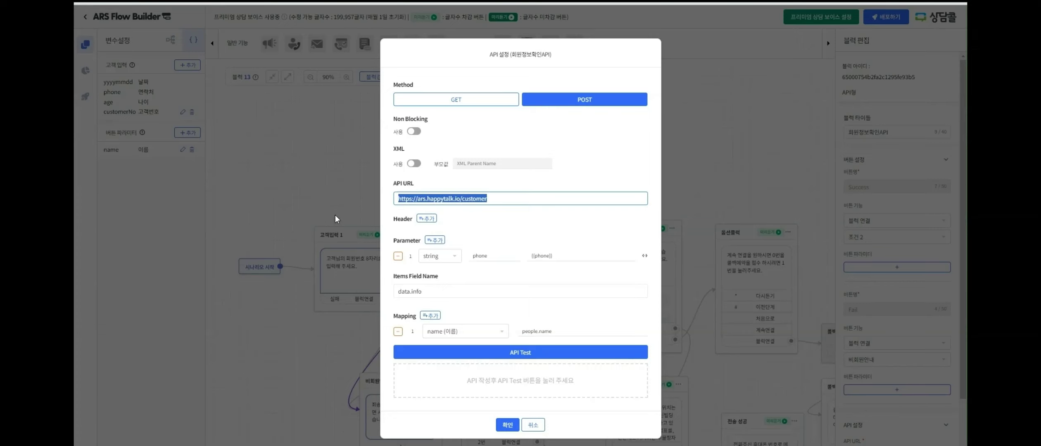
{"action": "left_click", "coordinate": [426, 219]}
{"action": "left_click", "coordinate": [398, 231]}
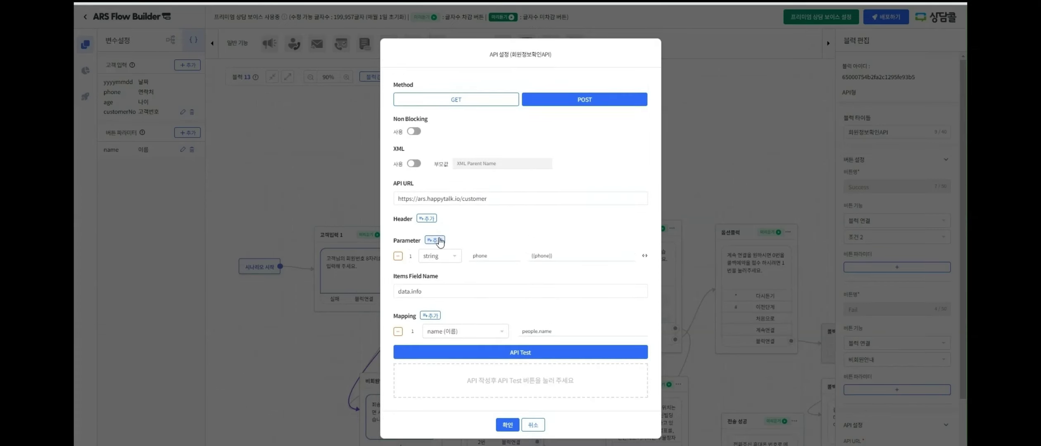
Insert the phone variable into the phone parameter, toggle Non Blocking, and select the data.info items field name
{"action": "left_click", "coordinate": [644, 257]}
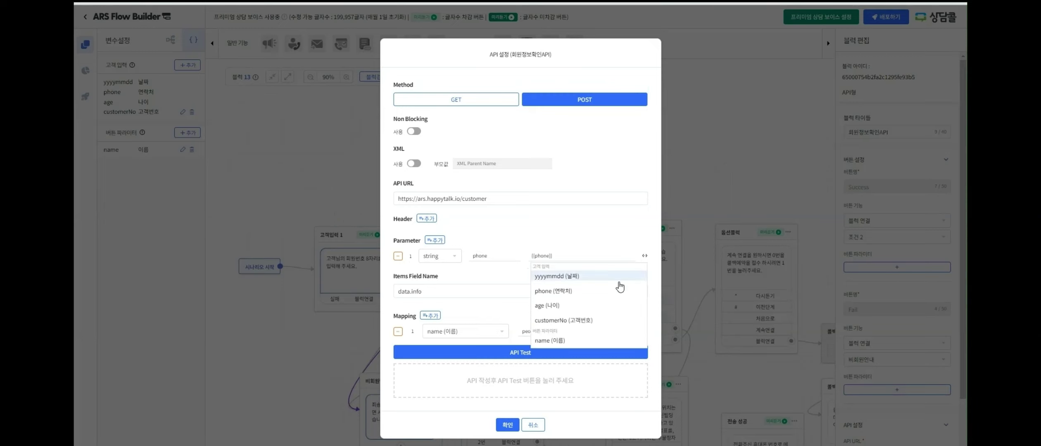
{"action": "left_click", "coordinate": [568, 291]}
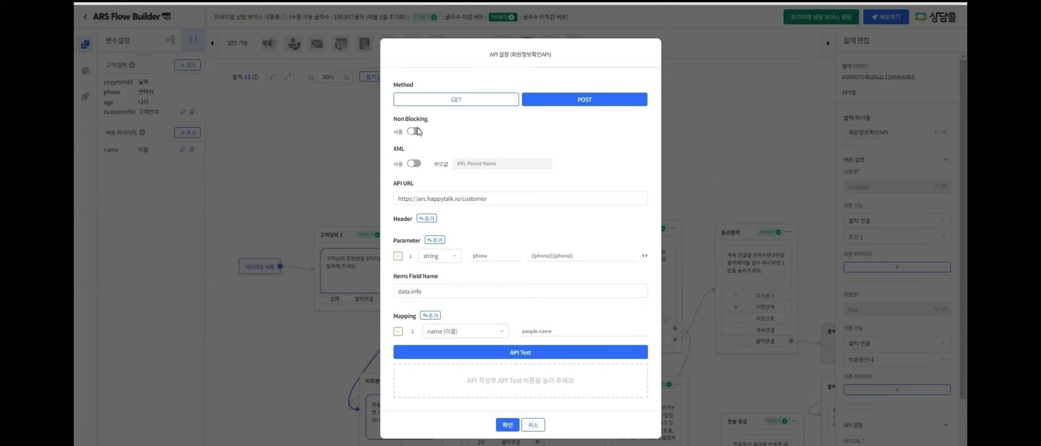
{"action": "left_click", "coordinate": [413, 136]}
{"action": "left_click", "coordinate": [413, 136]}
{"action": "left_click", "coordinate": [413, 137]}
{"action": "left_click", "coordinate": [471, 290]}
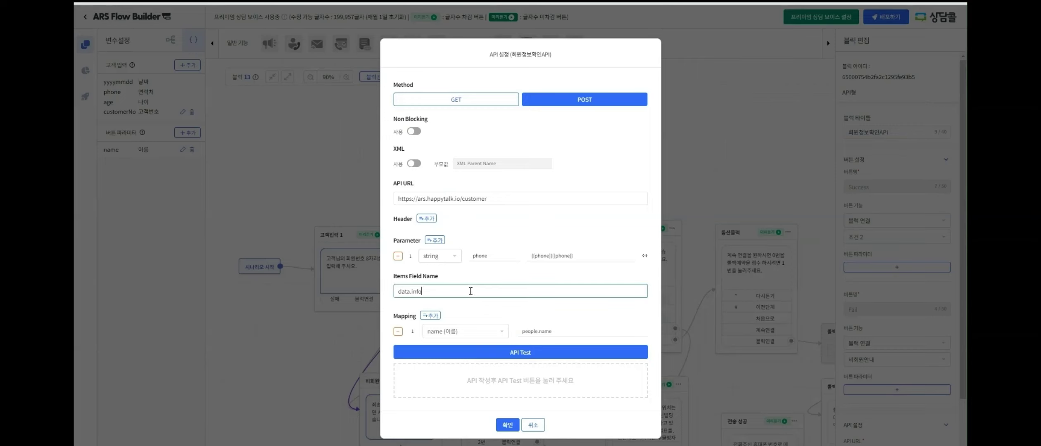
{"action": "left_click_drag", "start_coordinate": [471, 292], "coordinate": [386, 288]}
{"action": "key", "text": "alt+Tab"}
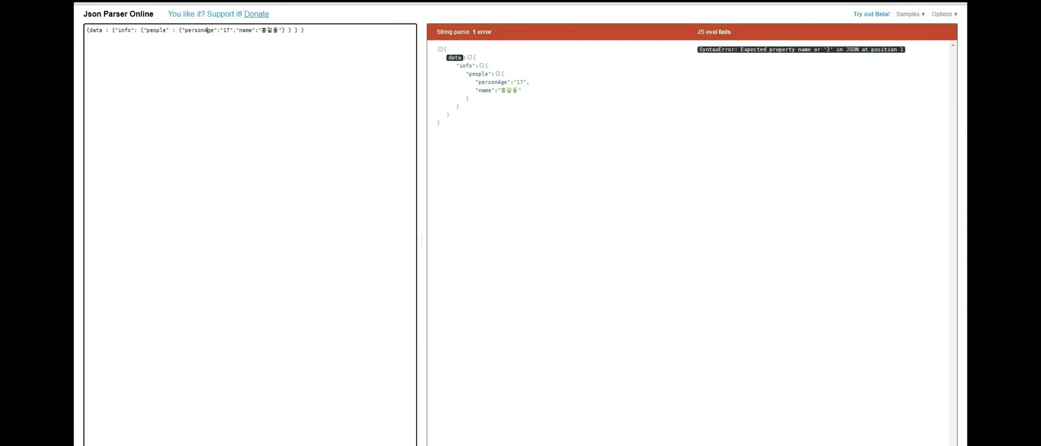
{"action": "key", "text": "alt+Tab"}
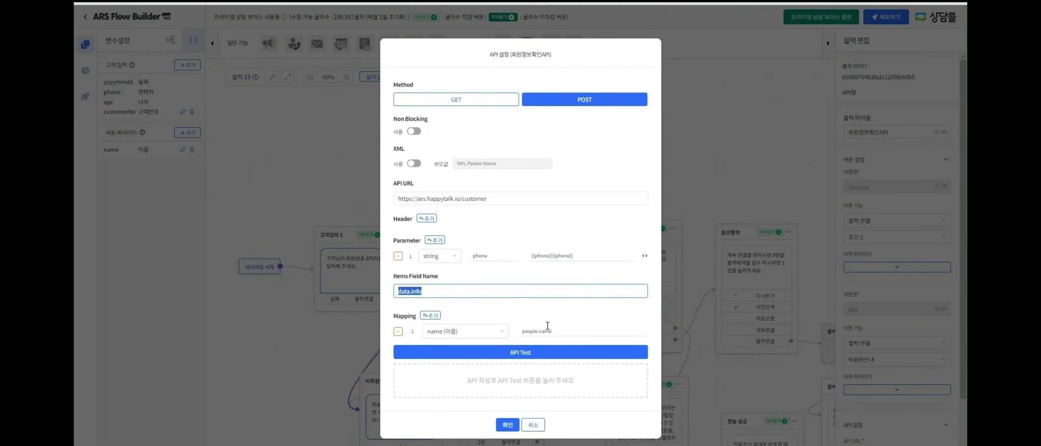
Edit the people.name mapping path and run API Test, which returns a 404 error
{"action": "left_click", "coordinate": [564, 332]}
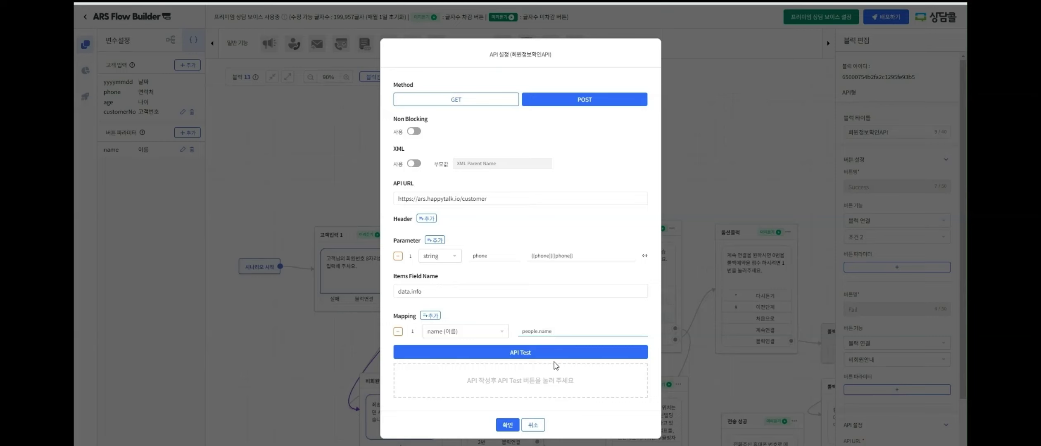
{"action": "left_click", "coordinate": [523, 354]}
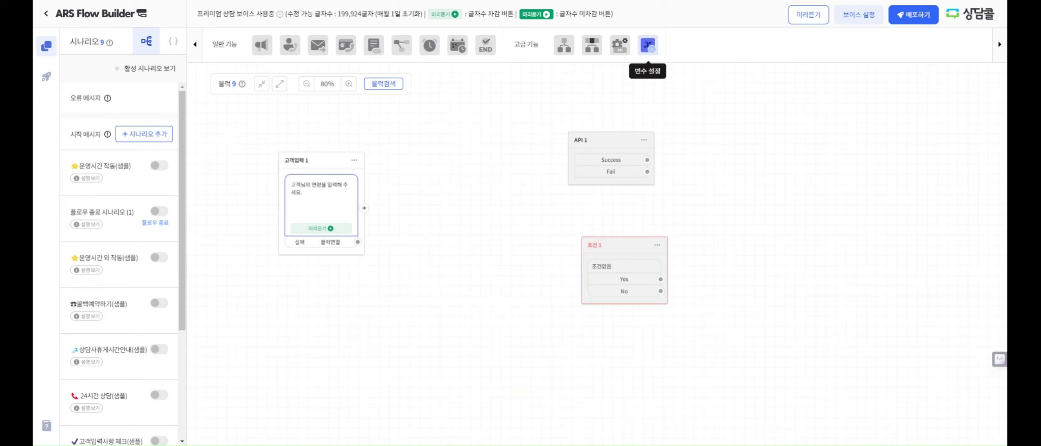
Insert a 변수 설정 2 block that changes age between 고객입력 1 and API 1
{"action": "left_click", "coordinate": [645, 49]}
{"action": "left_click_drag", "start_coordinate": [458, 174], "coordinate": [426, 173]}
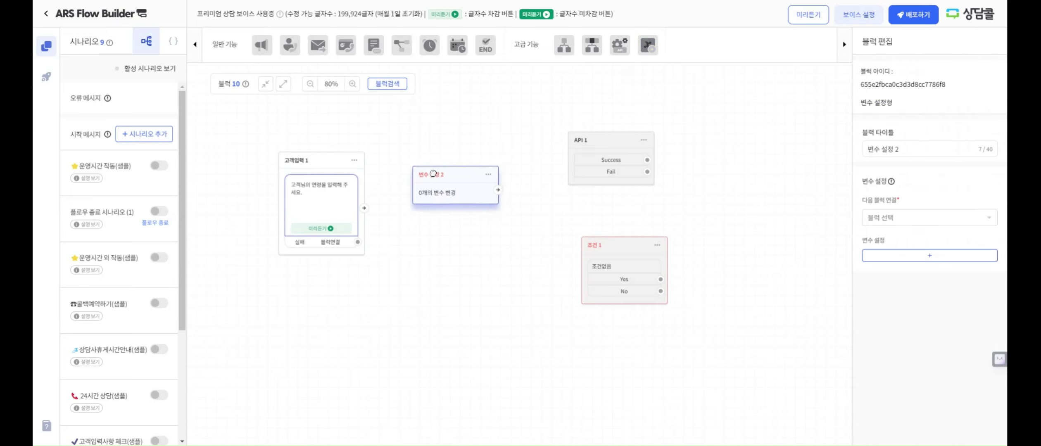
{"action": "left_click_drag", "start_coordinate": [385, 208], "coordinate": [442, 191]}
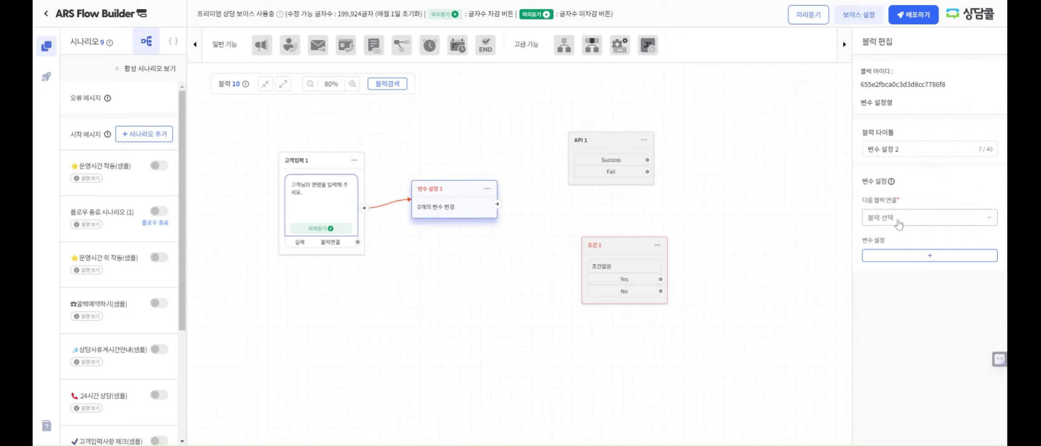
{"action": "left_click", "coordinate": [897, 255]}
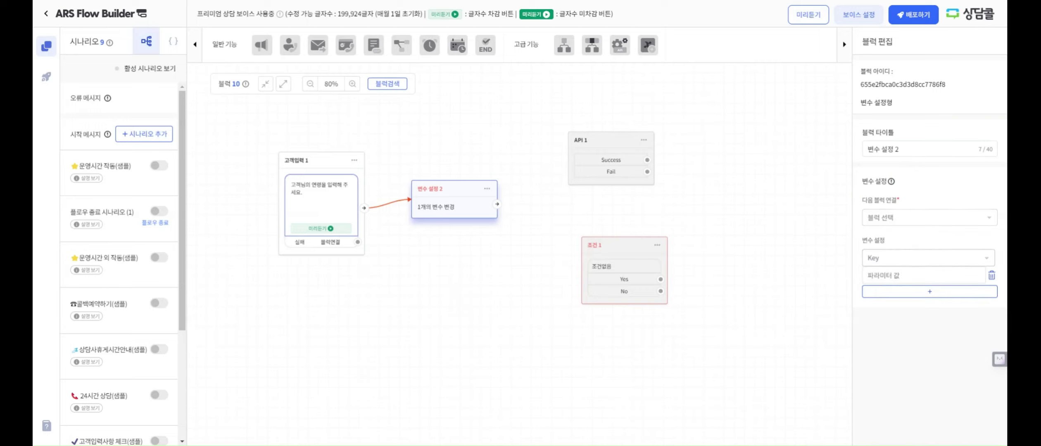
{"action": "left_click", "coordinate": [897, 262]}
{"action": "left_click", "coordinate": [885, 286]}
{"action": "left_click_drag", "start_coordinate": [496, 204], "coordinate": [563, 183]}
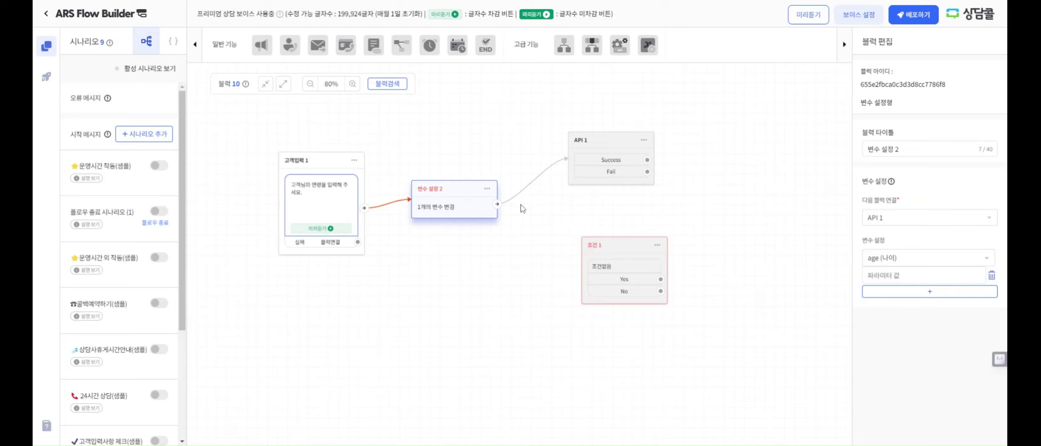
{"action": "left_click_drag", "start_coordinate": [497, 204], "coordinate": [580, 265]}
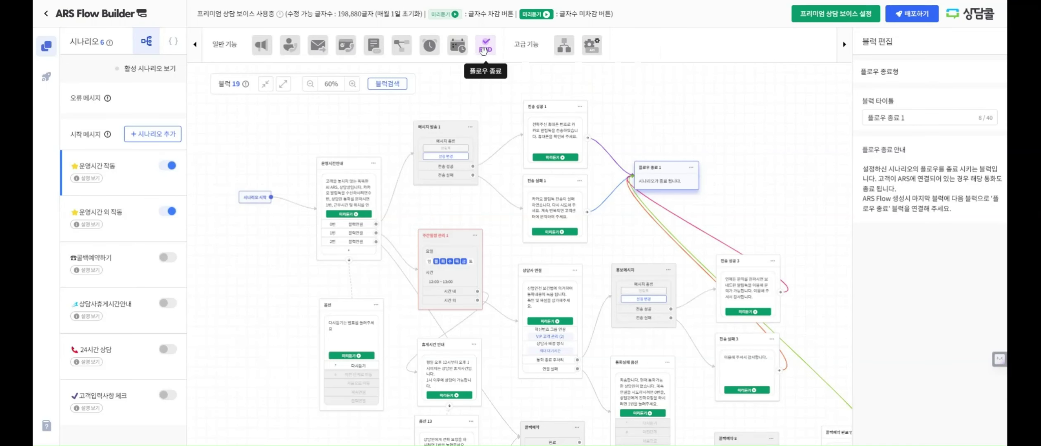
Add a 플로우 종료 block and inspect the existing end, 전송 성공 and 전송 실패 blocks
{"action": "left_click_drag", "start_coordinate": [493, 51], "coordinate": [680, 110]}
{"action": "left_click", "coordinate": [663, 169]}
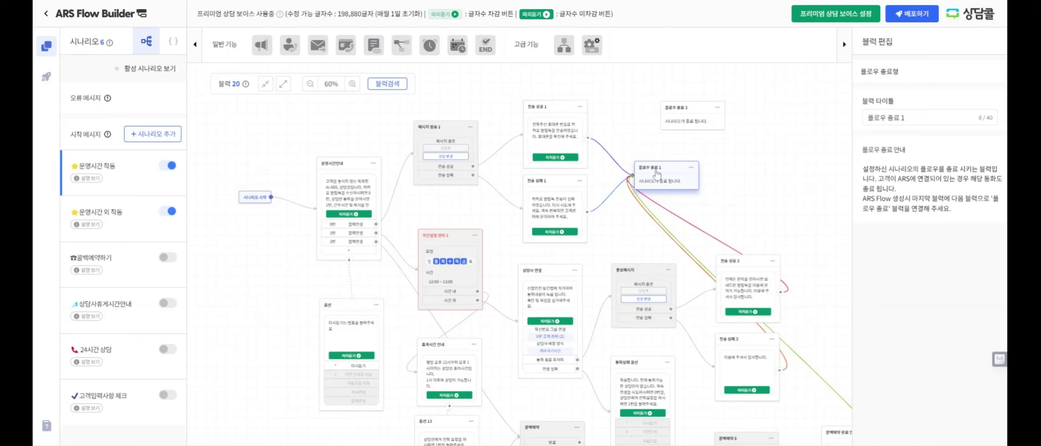
{"action": "left_click", "coordinate": [579, 142]}
{"action": "left_click", "coordinate": [576, 183]}
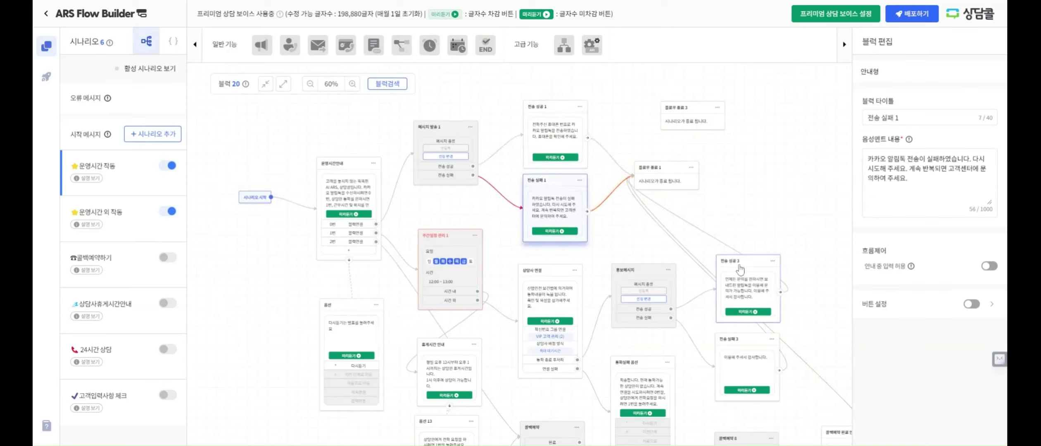
{"action": "left_click", "coordinate": [743, 268]}
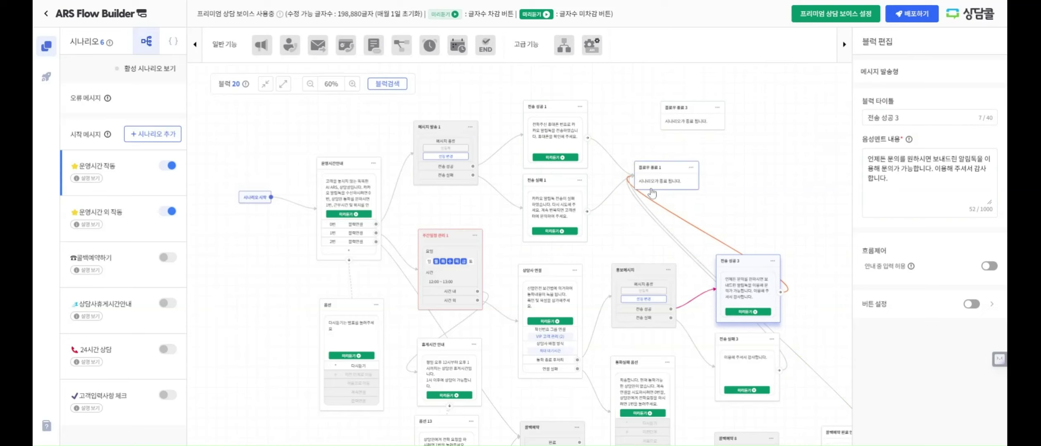
{"action": "left_click", "coordinate": [748, 345]}
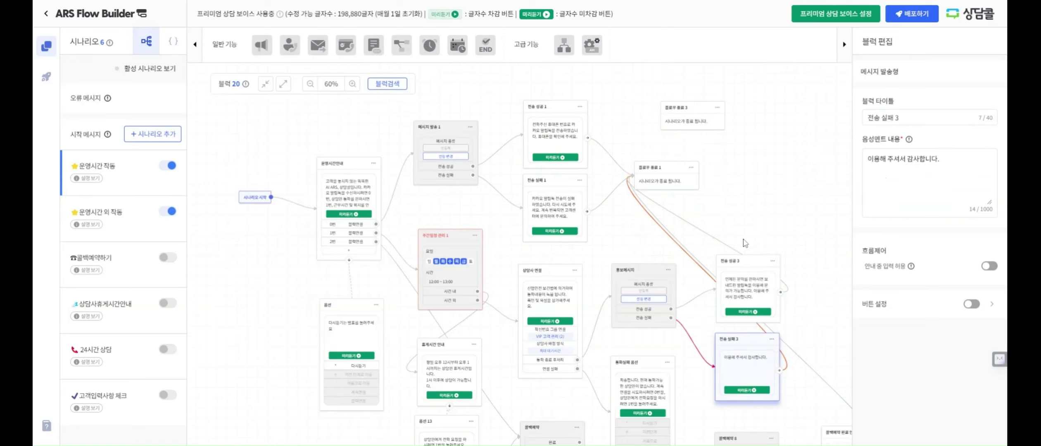
{"action": "left_click_drag", "start_coordinate": [814, 325], "coordinate": [765, 272]}
{"action": "left_click", "coordinate": [679, 250]}
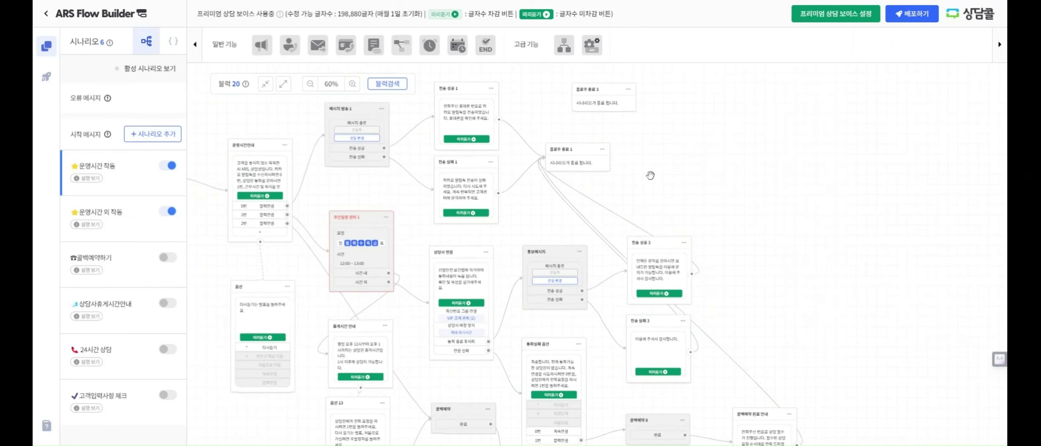
Connect 콜백예약 완료 안내's output to 플로우 종료 3, placed beside the callback block
{"action": "left_click_drag", "start_coordinate": [485, 46], "coordinate": [836, 317]}
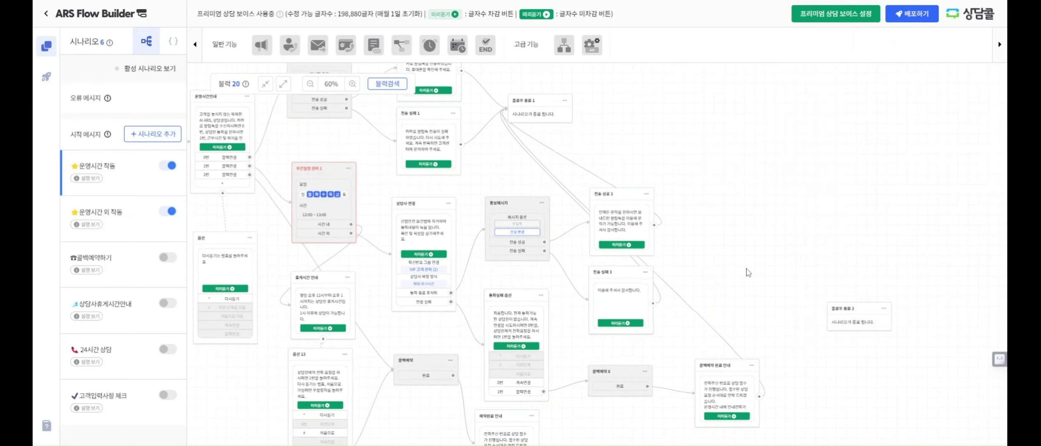
{"action": "left_click_drag", "start_coordinate": [748, 269], "coordinate": [685, 201]}
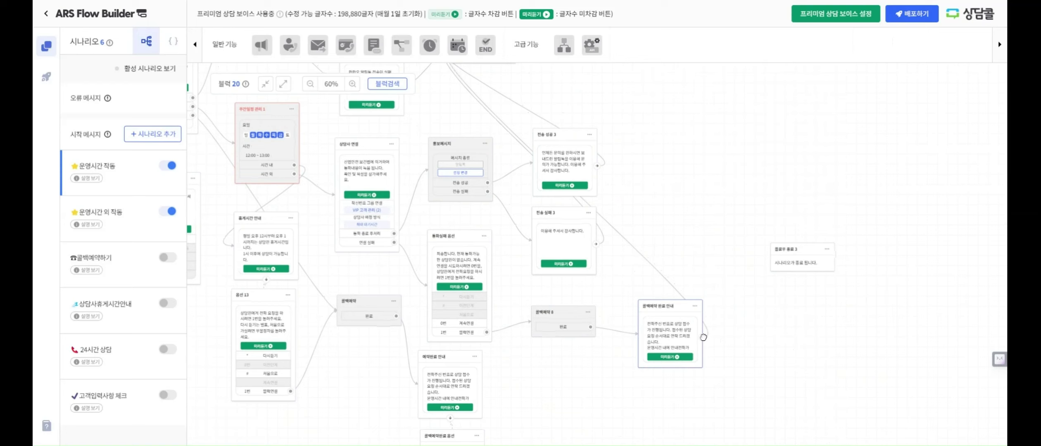
{"action": "left_click_drag", "start_coordinate": [703, 337], "coordinate": [795, 266]}
{"action": "mouse_move", "coordinate": [759, 371]}
{"action": "left_mouse_down"}
{"action": "mouse_move", "coordinate": [738, 312]}
{"action": "mouse_move", "coordinate": [745, 376]}
{"action": "left_mouse_up"}
{"action": "left_click_drag", "start_coordinate": [800, 242], "coordinate": [796, 302]}
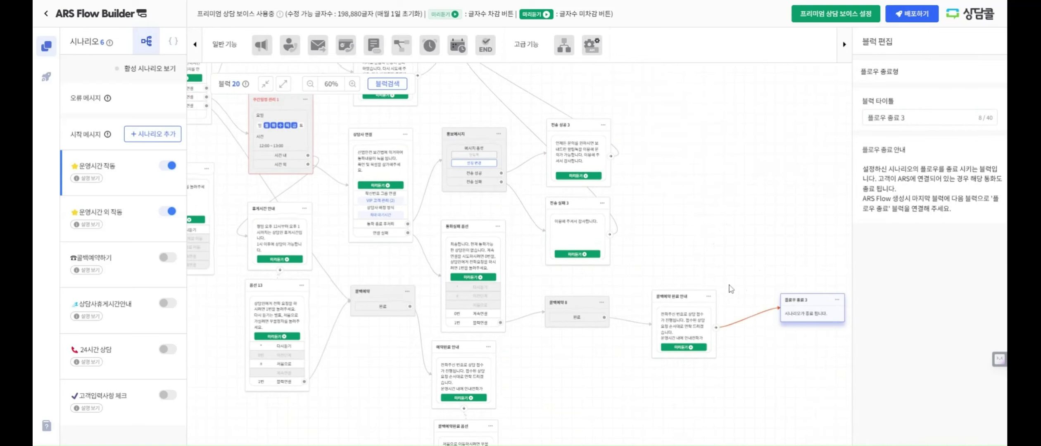
{"action": "left_click_drag", "start_coordinate": [669, 147], "coordinate": [807, 318]}
{"action": "left_click", "coordinate": [808, 318]}
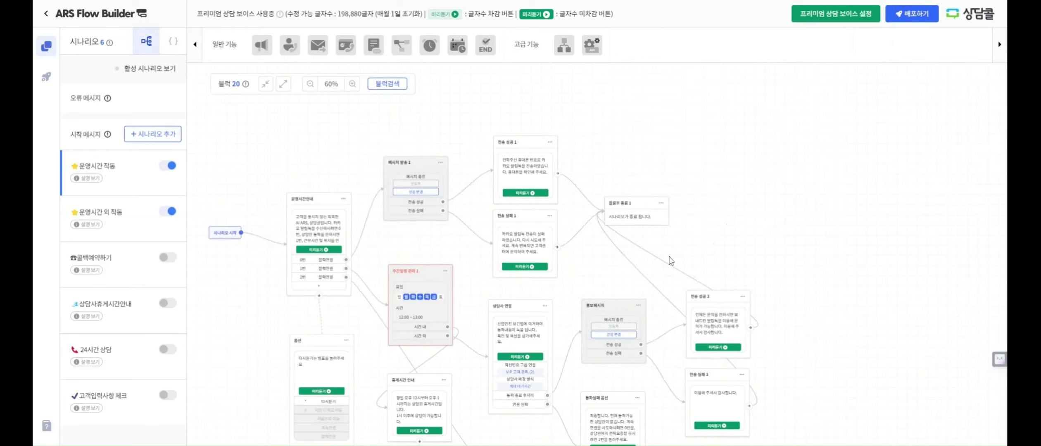
{"action": "left_click", "coordinate": [650, 229]}
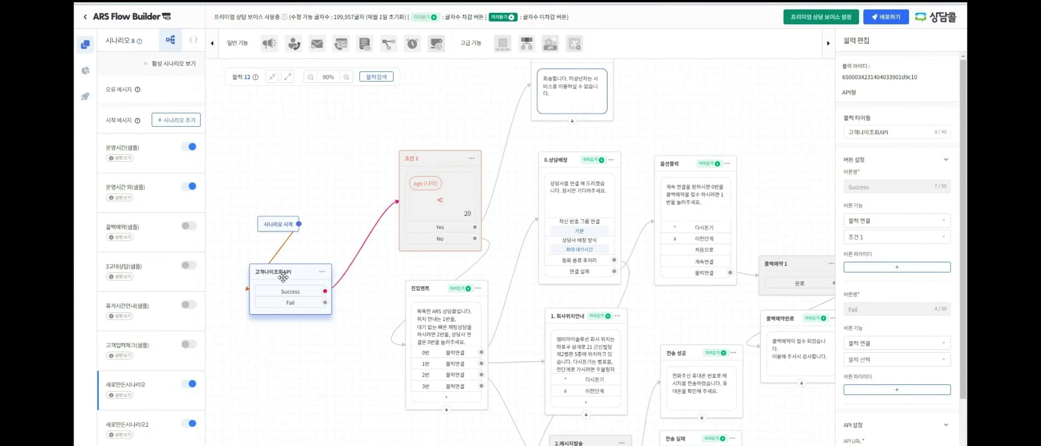
Create a new name variable in the scenario's variable settings
{"action": "left_click", "coordinate": [430, 161]}
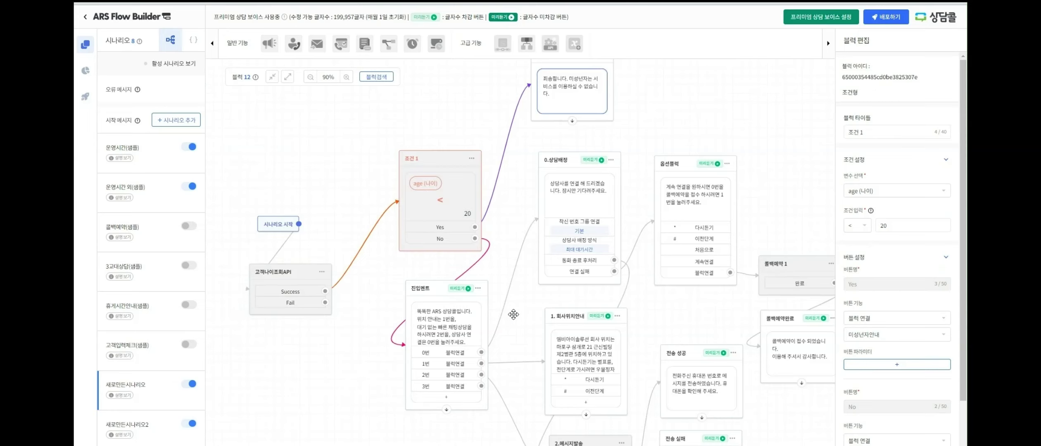
{"action": "left_click_drag", "start_coordinate": [513, 315], "coordinate": [513, 316]}
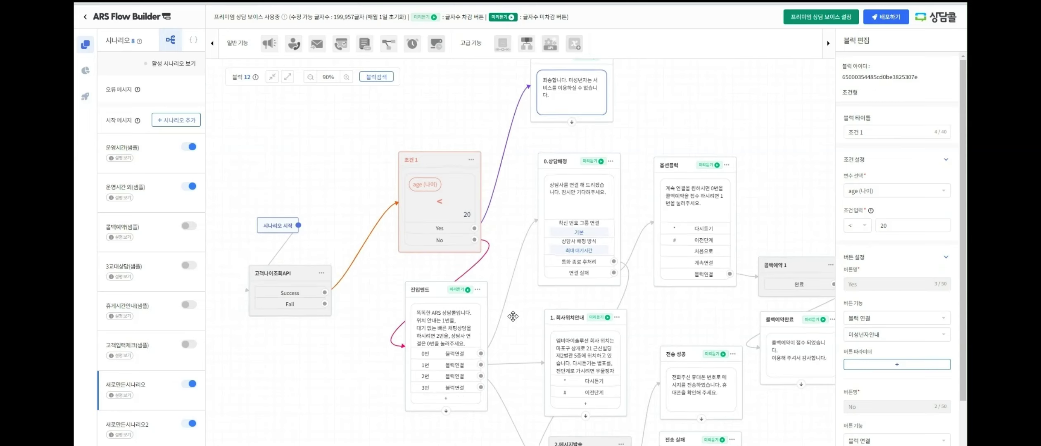
{"action": "left_click", "coordinate": [195, 43]}
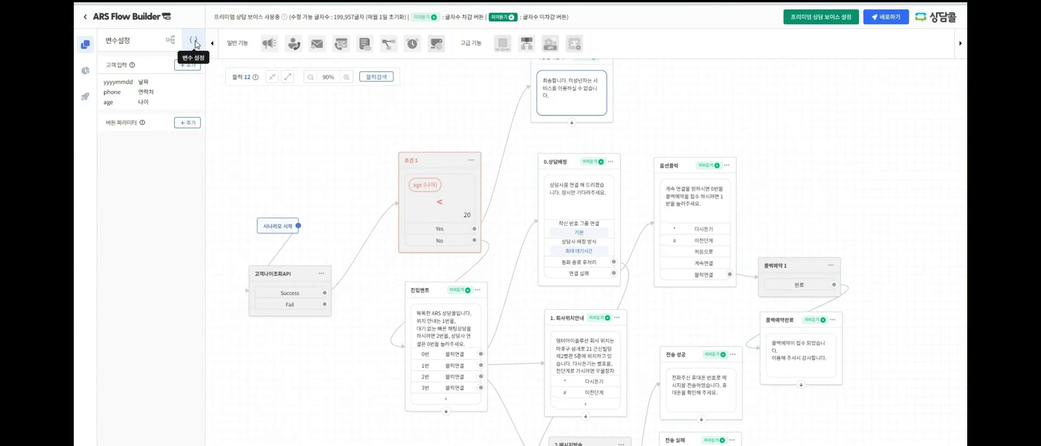
{"action": "left_click", "coordinate": [191, 124]}
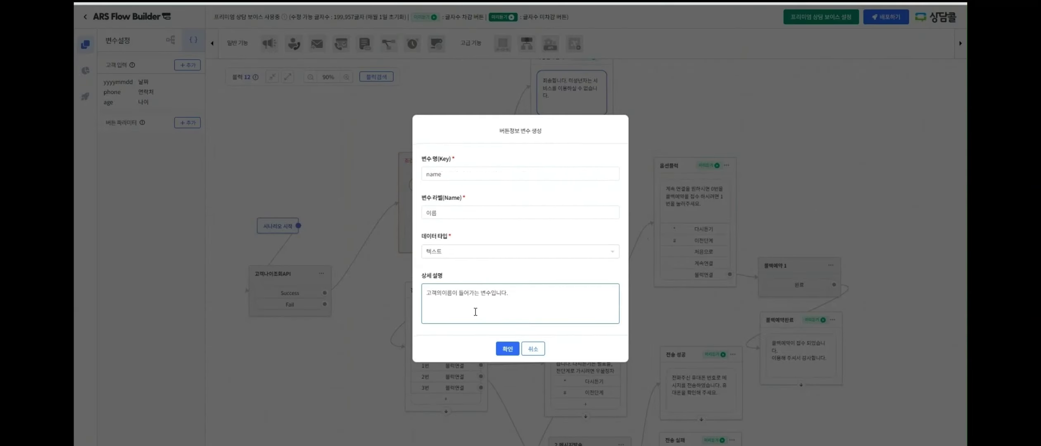
{"action": "left_click", "coordinate": [507, 349]}
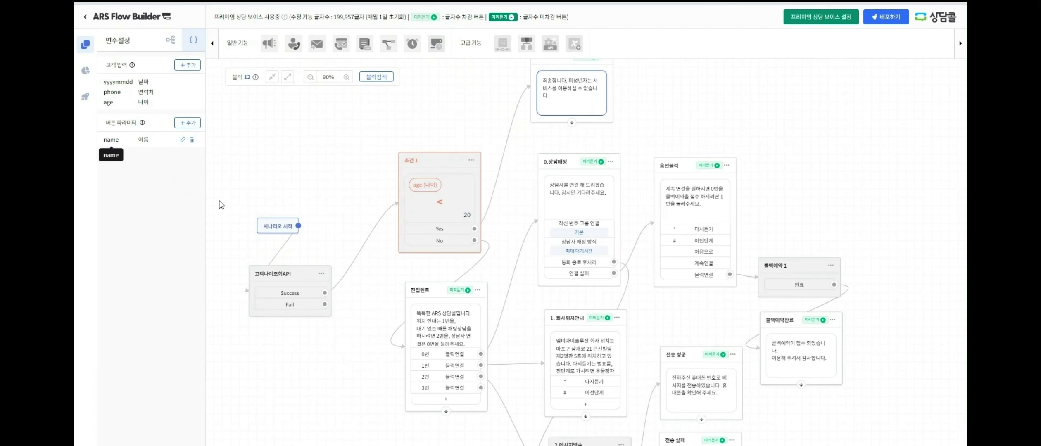
Make 조건 1 test the name variable with the value 상
{"action": "left_click", "coordinate": [429, 160]}
{"action": "left_click", "coordinate": [444, 186]}
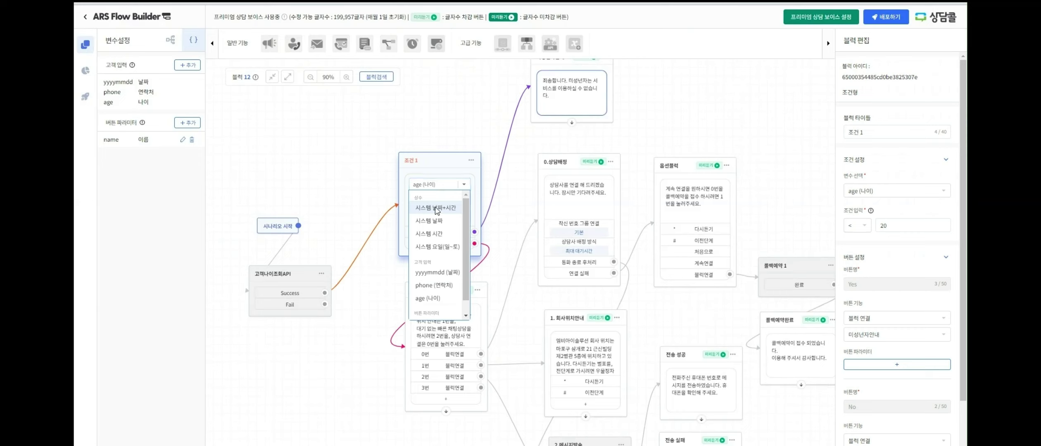
{"action": "scroll", "coordinate": [437, 294], "scroll_direction": "down", "scroll_amount": 1}
{"action": "left_click", "coordinate": [435, 308]}
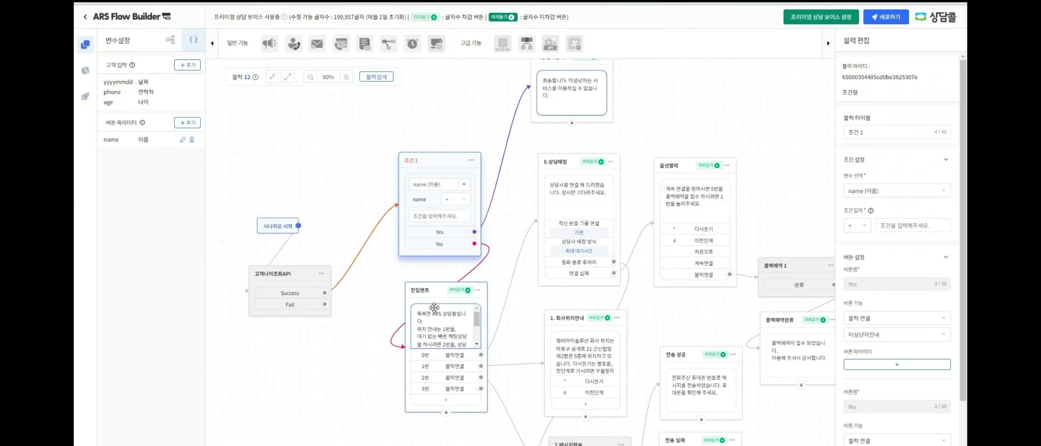
{"action": "left_click", "coordinate": [455, 217]}
{"action": "type", "text": "임ㅅ"}
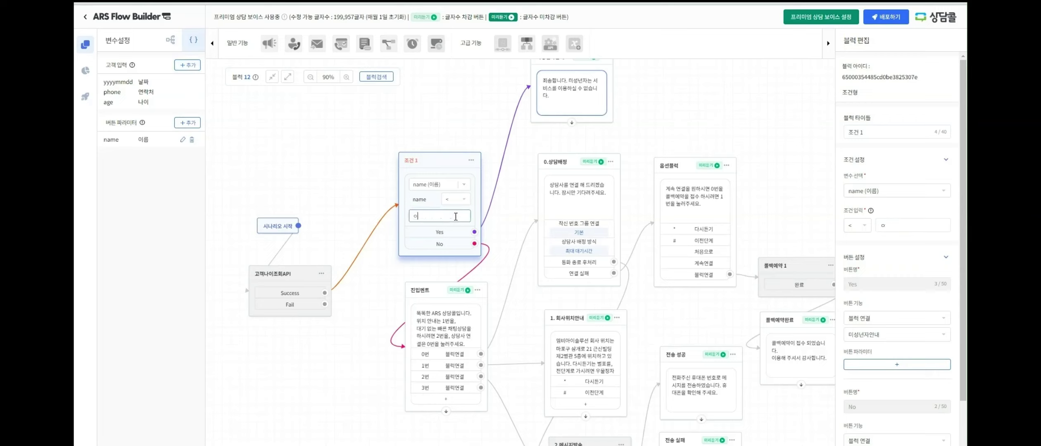
{"action": "key", "text": "BackSpace"}
{"action": "key", "text": "BackSpace"}
{"action": "type", "text": "상"}
{"action": "left_click", "coordinate": [437, 159]}
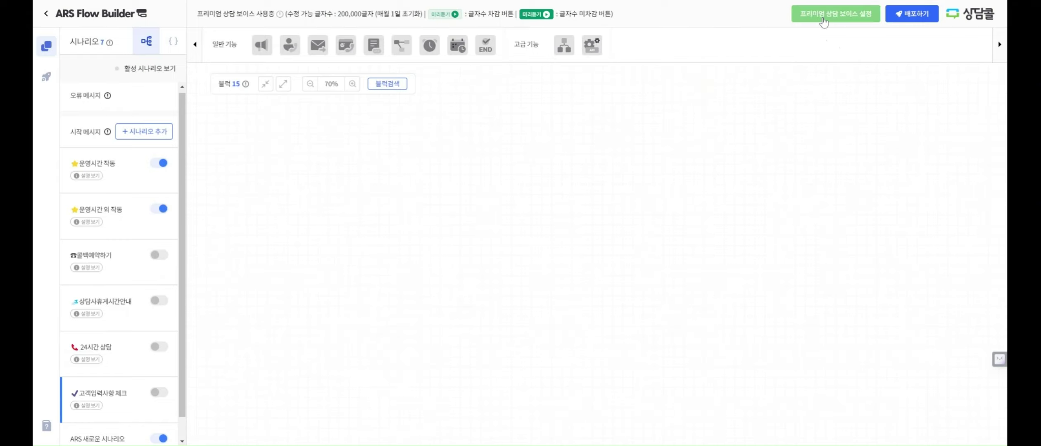
Sample the 기효(남) premium voice and save it
{"action": "left_click", "coordinate": [824, 21]}
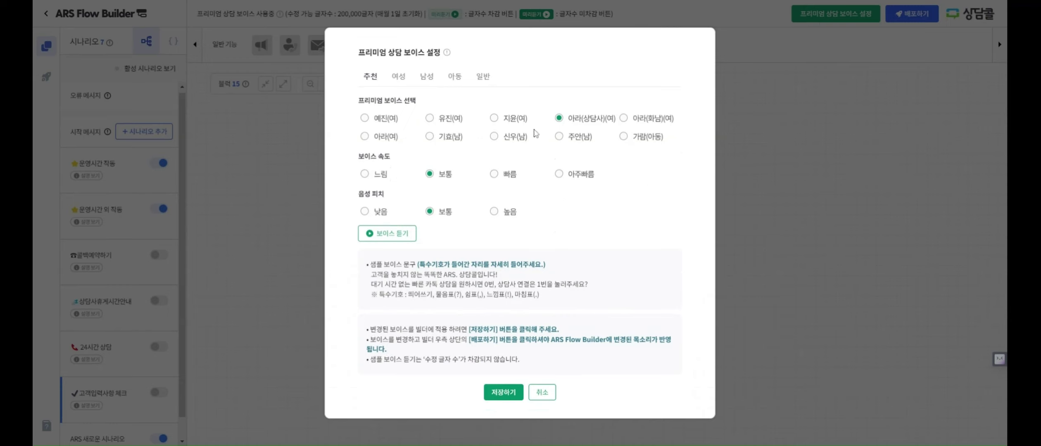
{"action": "left_click", "coordinate": [494, 136]}
{"action": "left_click", "coordinate": [430, 138]}
{"action": "left_click", "coordinate": [404, 235]}
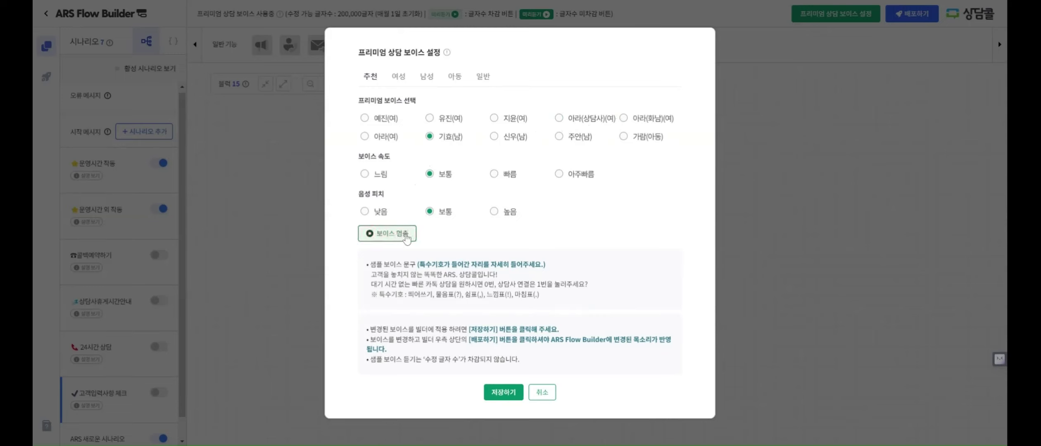
{"action": "left_click", "coordinate": [406, 238]}
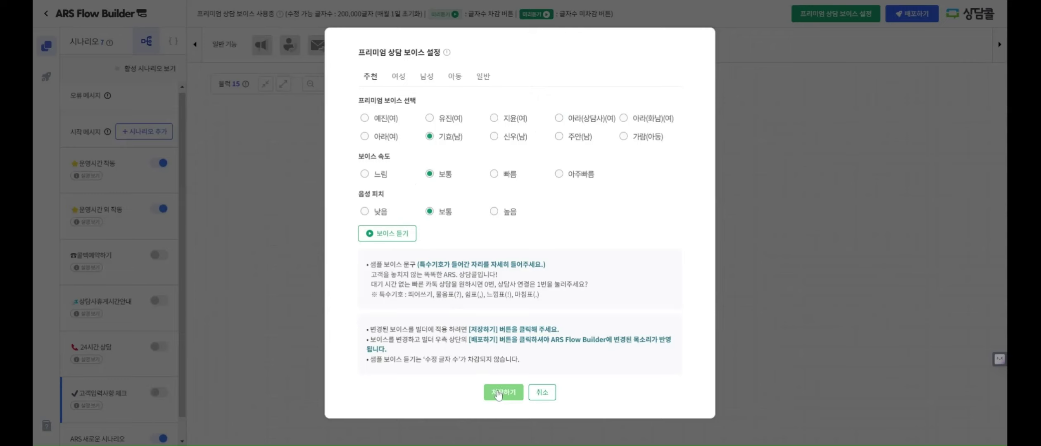
{"action": "left_click", "coordinate": [499, 394]}
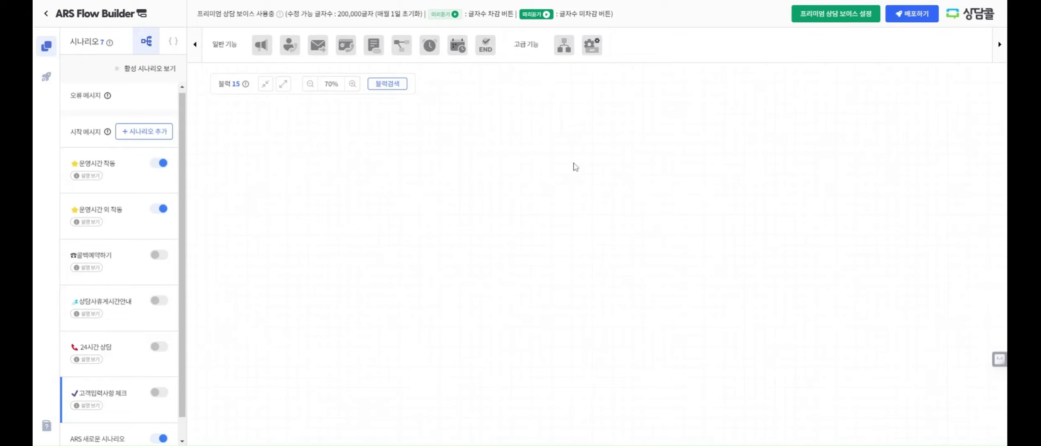
Change the premium voice to 아라(상담사)(여) at 빠름 speed and save
{"action": "left_click", "coordinate": [813, 17]}
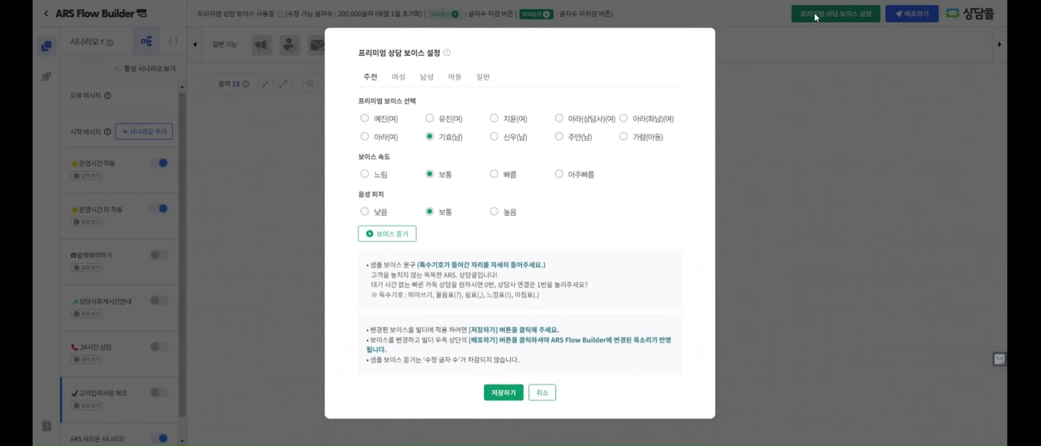
{"action": "left_click", "coordinate": [583, 121]}
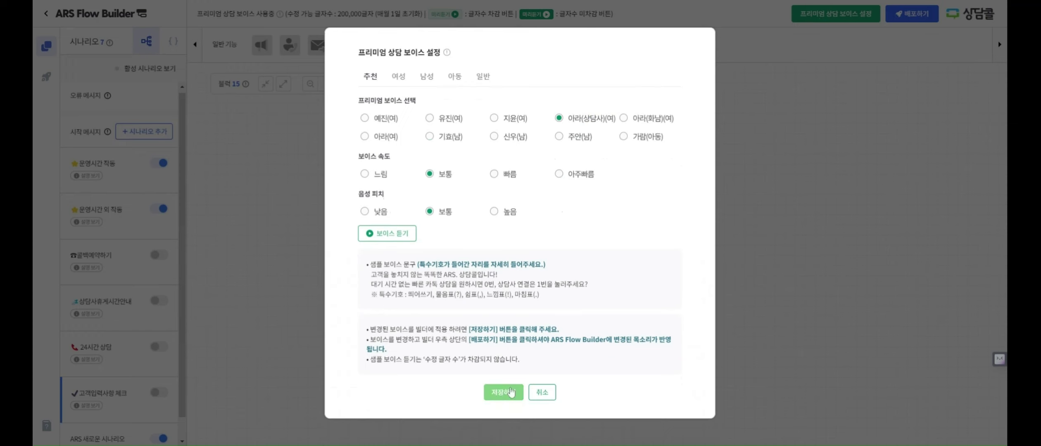
{"action": "left_click", "coordinate": [509, 175]}
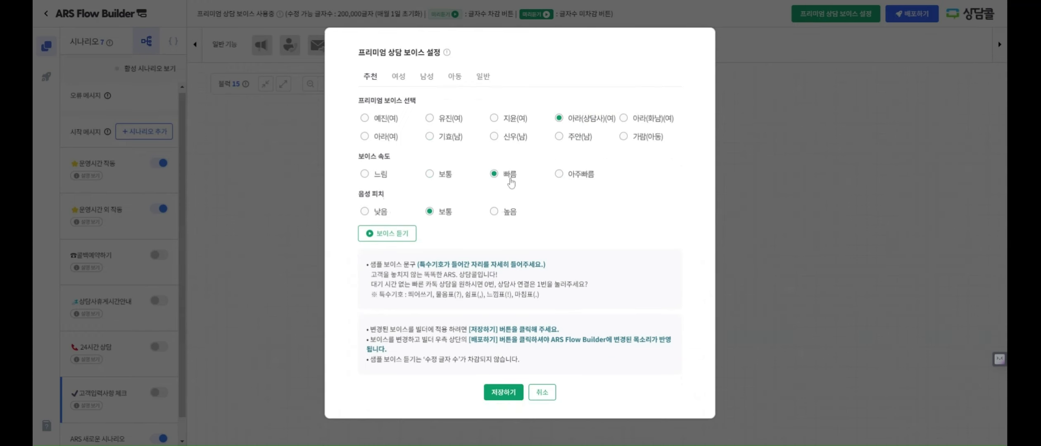
{"action": "left_click", "coordinate": [504, 393]}
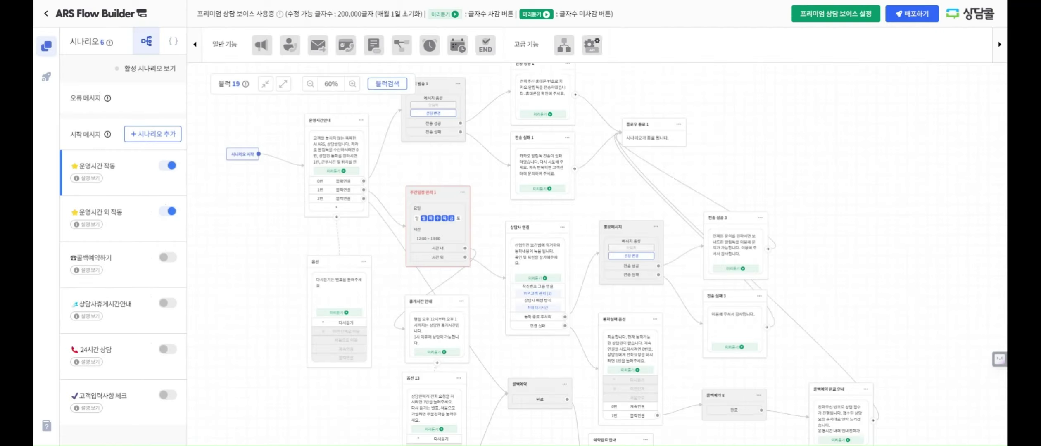
Generate the phone preview summary listing 5 scenarios and 1,083 changed characters
{"action": "left_click_drag", "start_coordinate": [732, 167], "coordinate": [760, 148]}
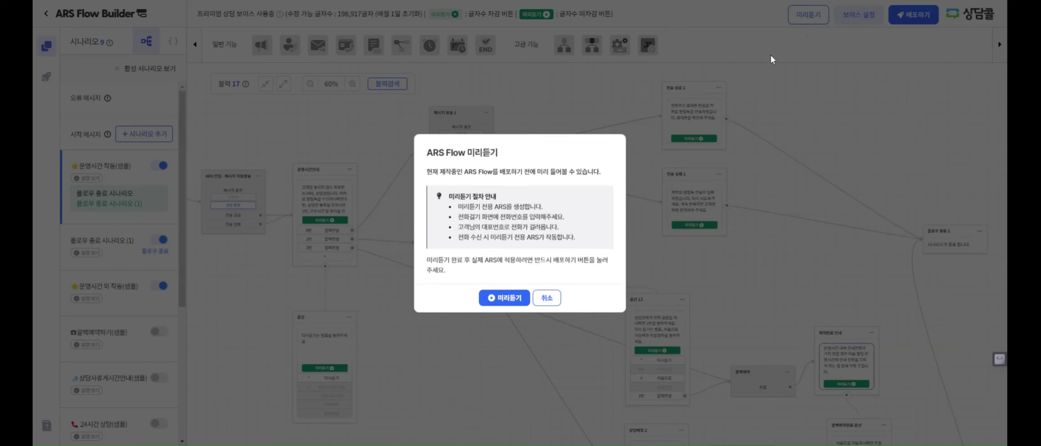
{"action": "left_click", "coordinate": [546, 298]}
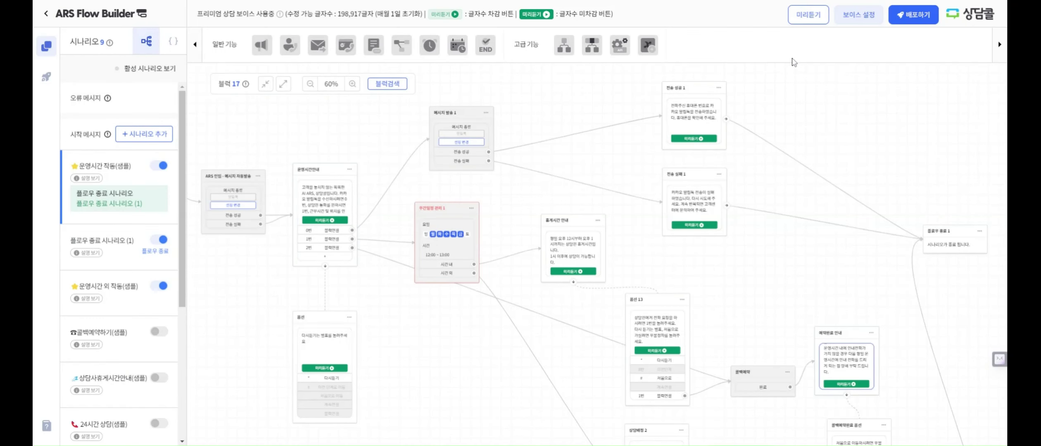
{"action": "left_click", "coordinate": [809, 16]}
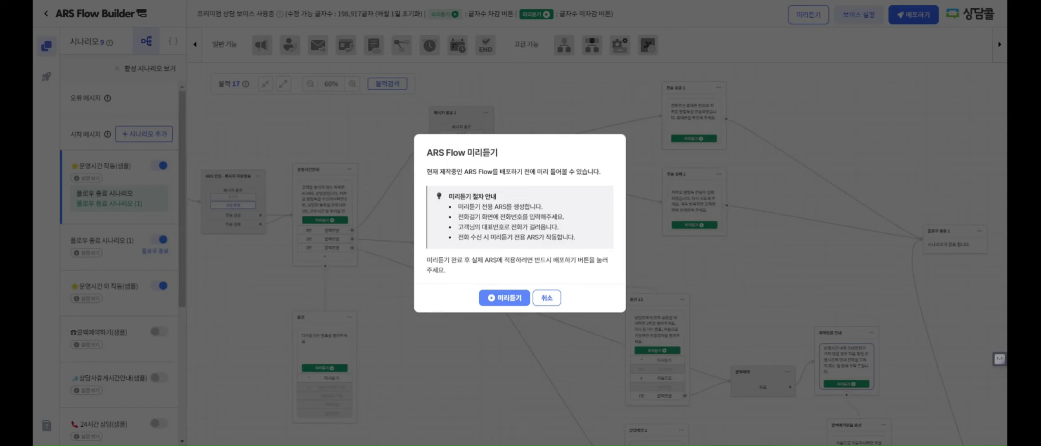
{"action": "left_click", "coordinate": [514, 301]}
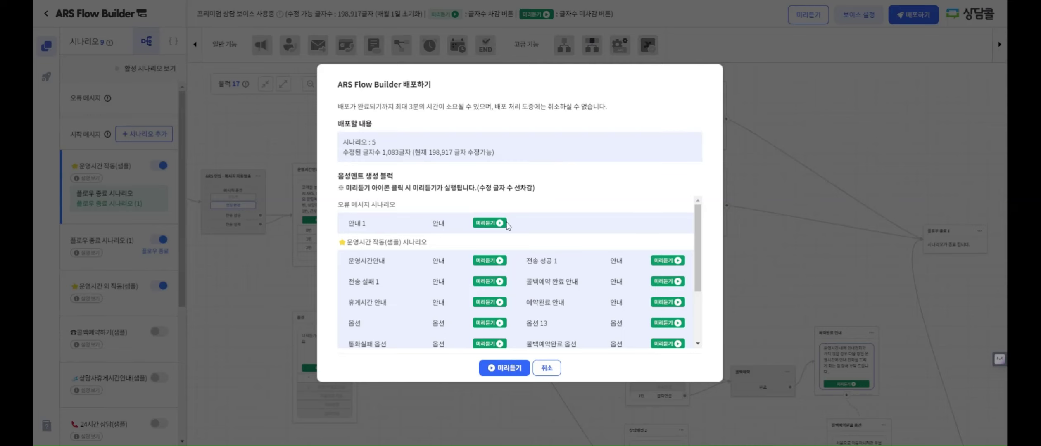
Continue from the preview summary, enter the phone number, and place the preview call
{"action": "scroll", "coordinate": [515, 307], "scroll_direction": "down", "scroll_amount": 1}
{"action": "scroll", "coordinate": [515, 307], "scroll_direction": "down", "scroll_amount": 3}
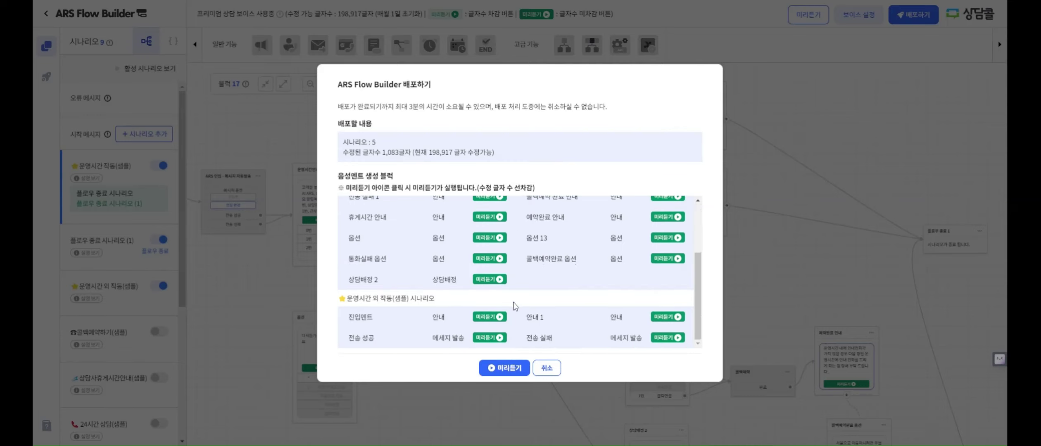
{"action": "scroll", "coordinate": [515, 306], "scroll_direction": "up", "scroll_amount": 4}
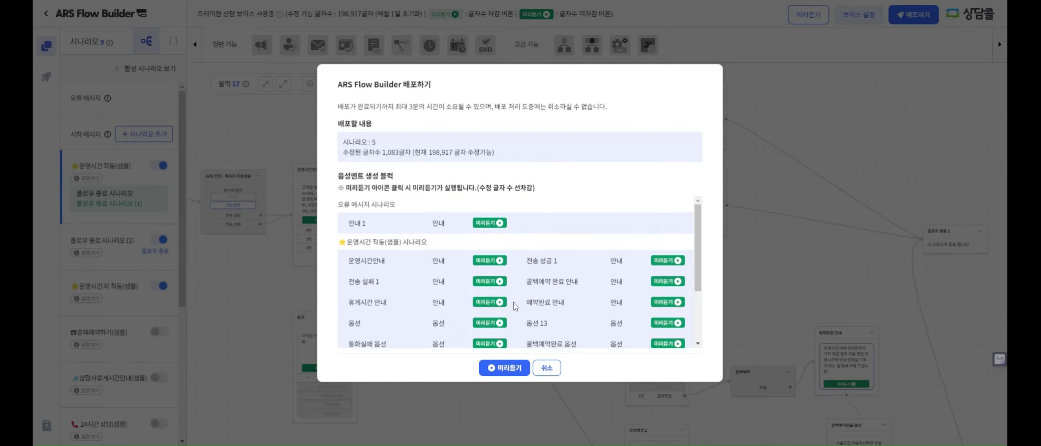
{"action": "left_click", "coordinate": [503, 369]}
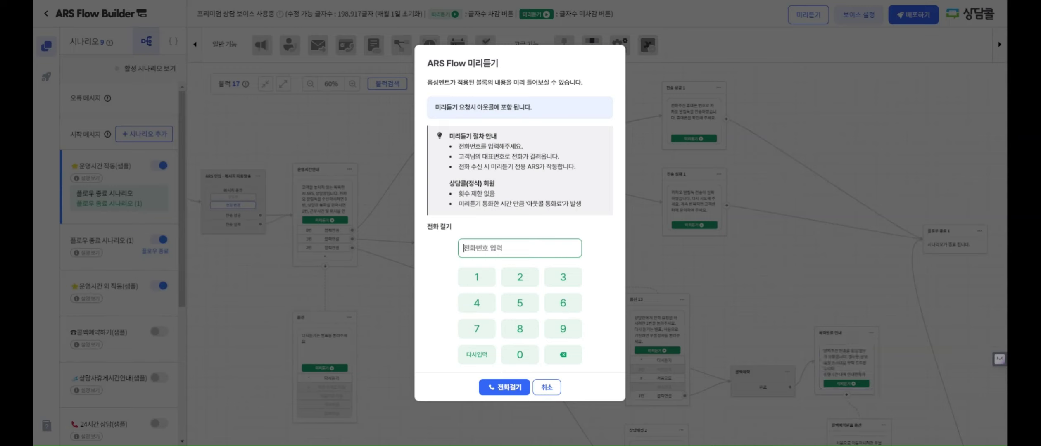
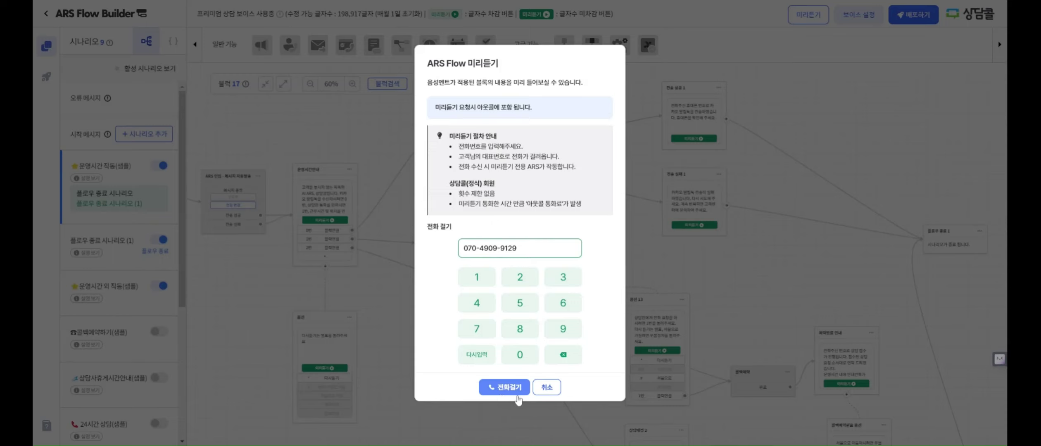
{"action": "left_click", "coordinate": [546, 388]}
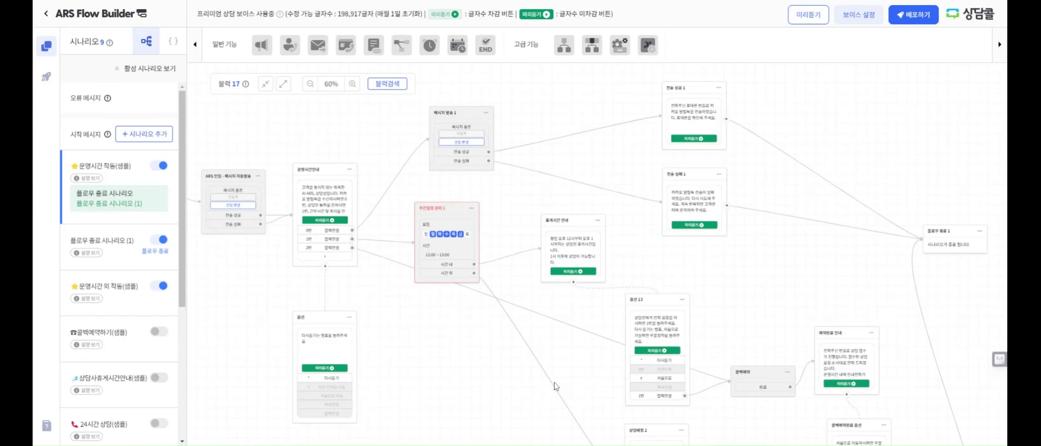
Preview 안내 1, deploy the flow as version 2.2 '음성봇 배포', and acknowledge the completion message
{"action": "left_click", "coordinate": [915, 16]}
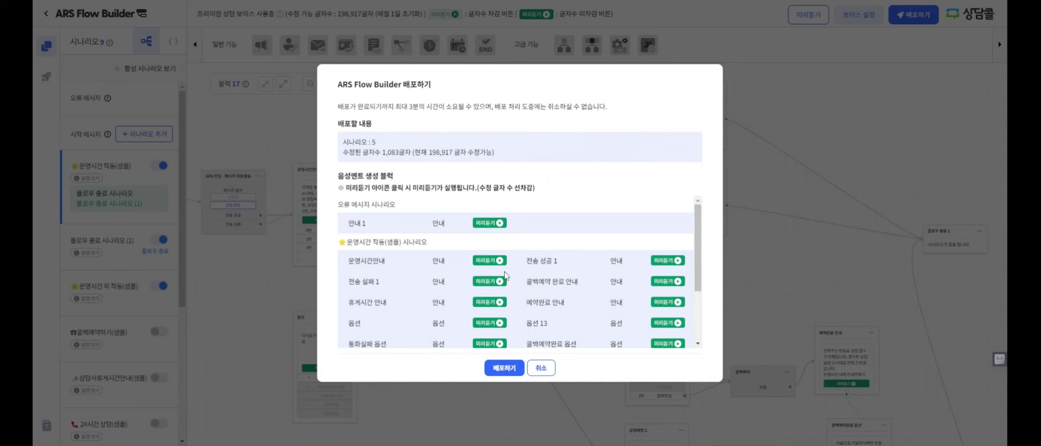
{"action": "left_click", "coordinate": [495, 232]}
{"action": "scroll", "coordinate": [412, 303], "scroll_direction": "down", "scroll_amount": 3}
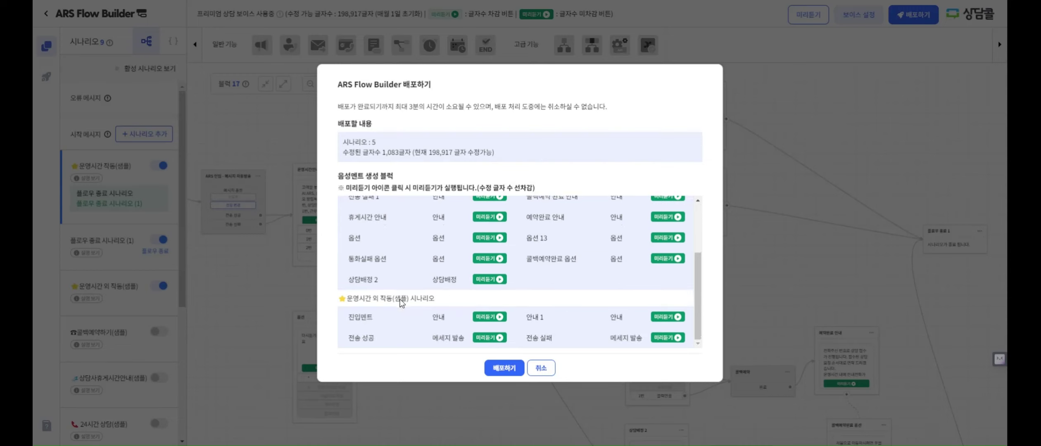
{"action": "scroll", "coordinate": [439, 304], "scroll_direction": "up", "scroll_amount": 3}
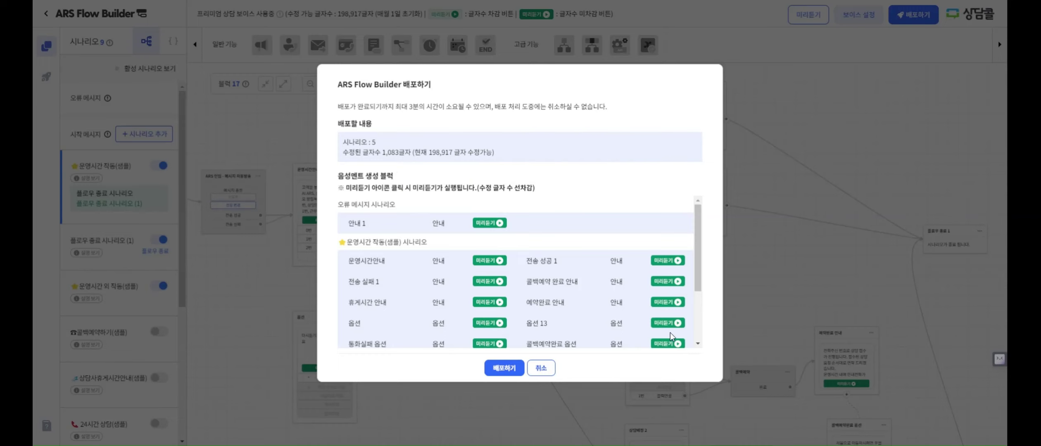
{"action": "left_click", "coordinate": [507, 367]}
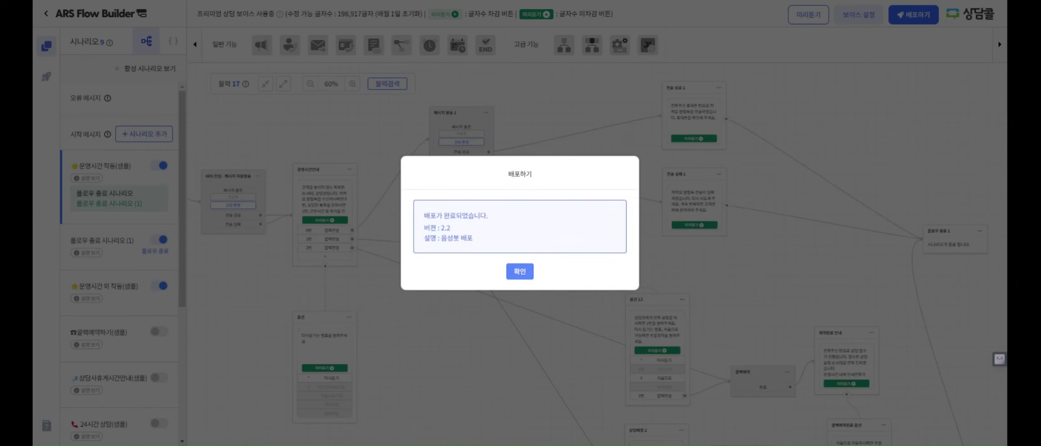
{"action": "left_click", "coordinate": [522, 271]}
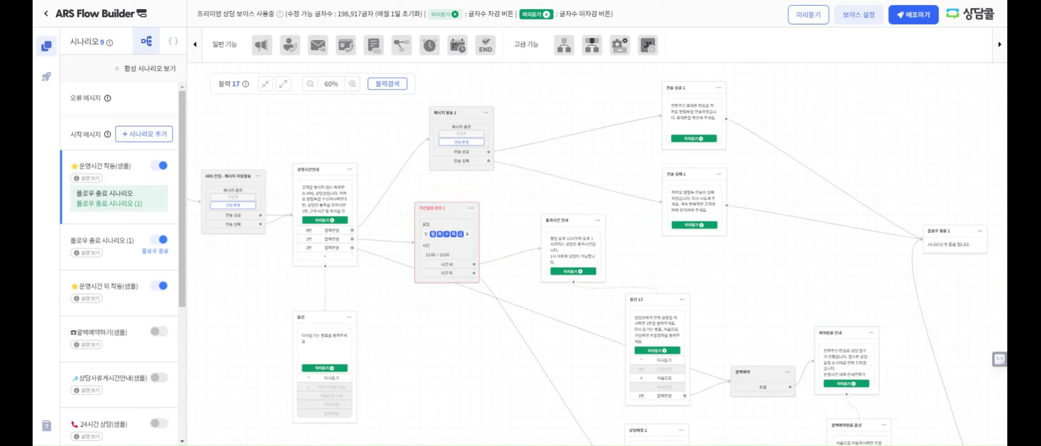